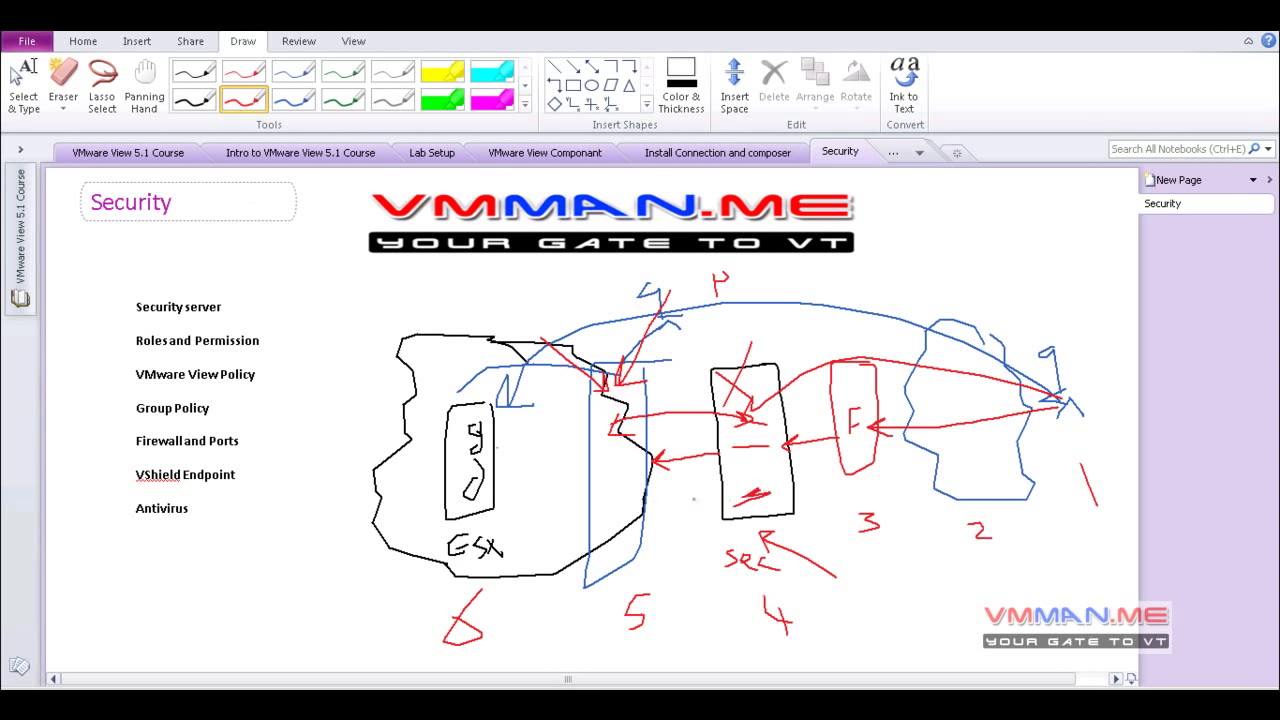
pyautogui.moveTo(612, 485)
pyautogui.mouseDown()
pyautogui.moveTo(609, 518)
pyautogui.moveTo(614, 505)
pyautogui.mouseUp()
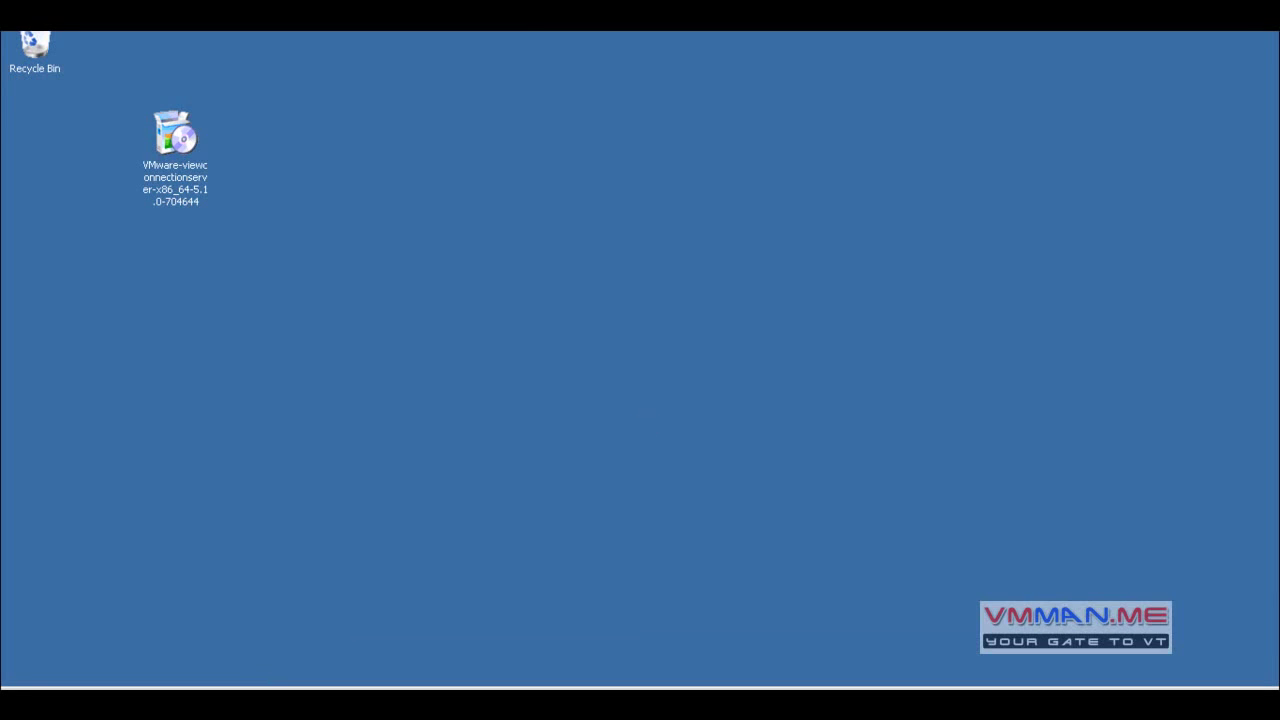
# Check the server's computer name and domain in the Windows system properties, and close the window
pyautogui.press('super')
pyautogui.rightClick(328, 410)
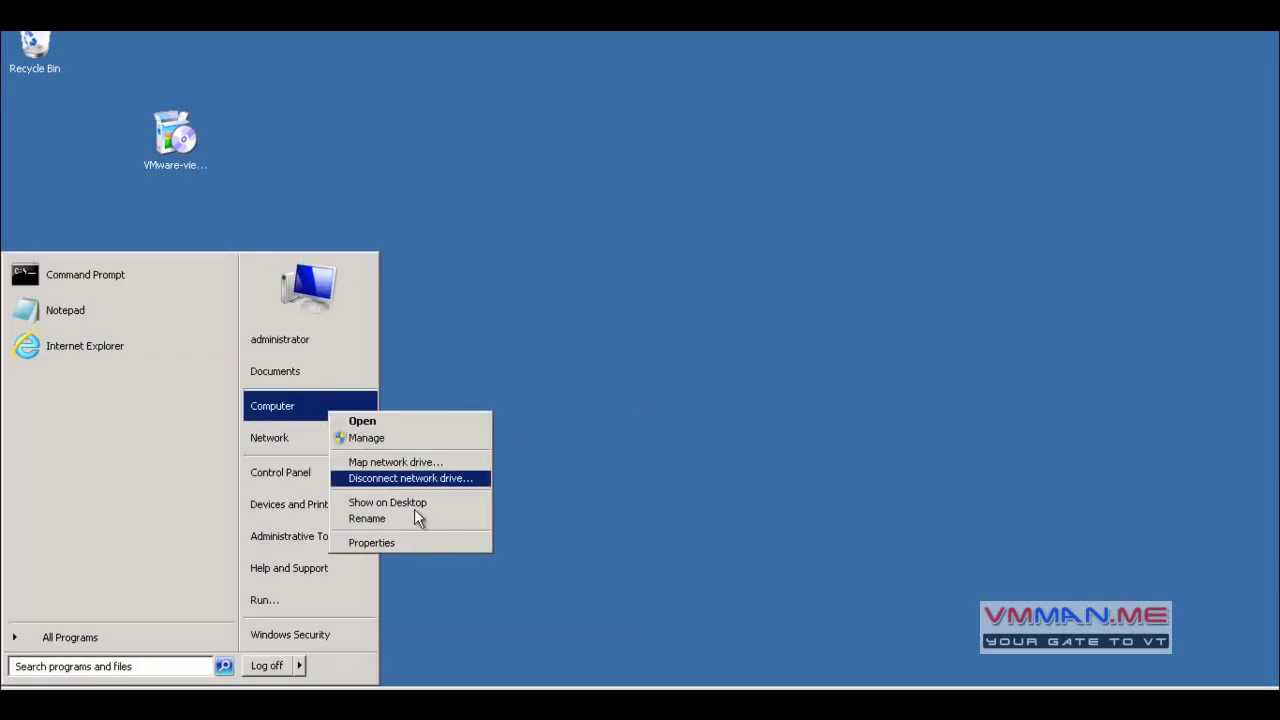
pyautogui.click(433, 542)
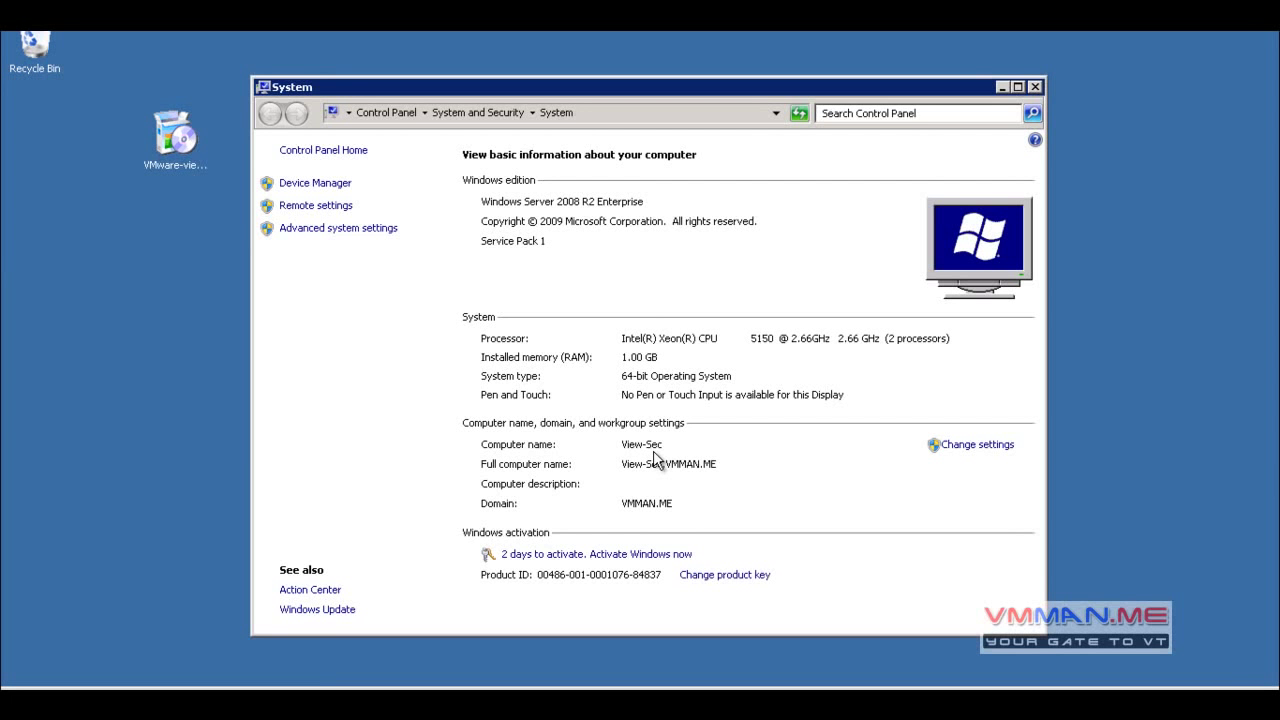
pyautogui.click(1035, 87)
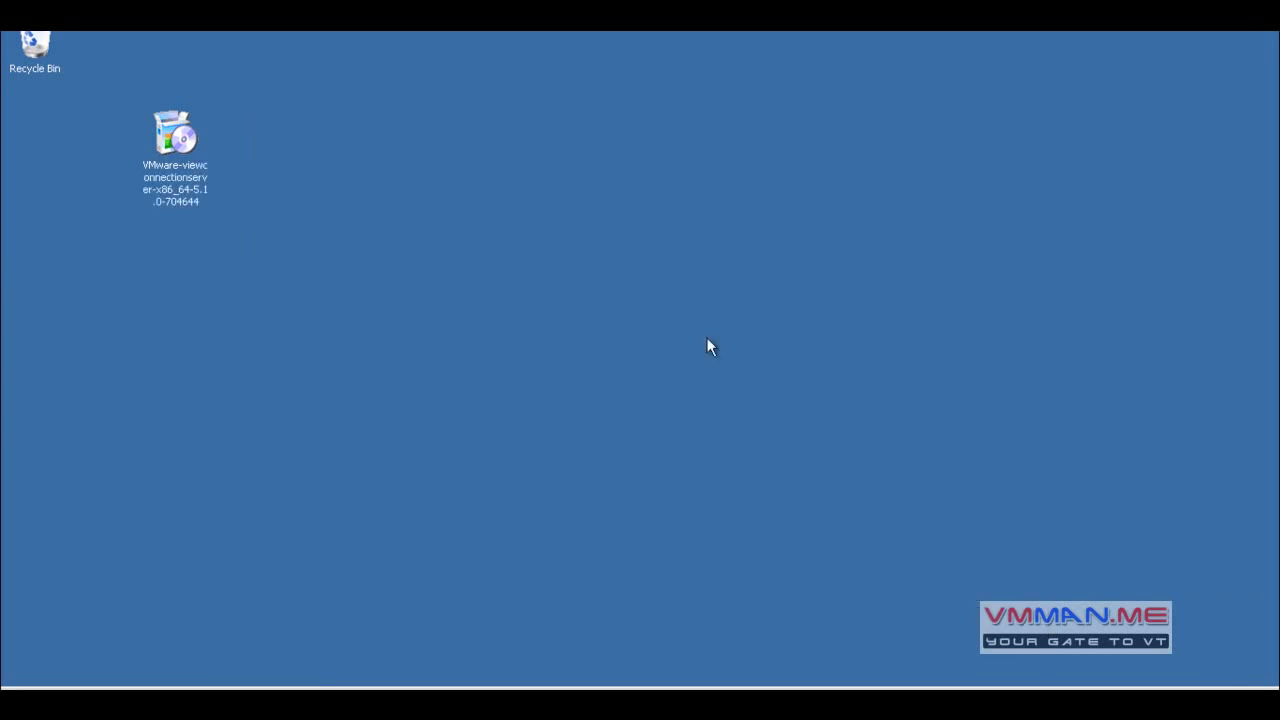
# Launch the VMware View Connection Server installer from the desktop, accept the license agreement and continue to the installation options
pyautogui.moveTo(178, 171); pyautogui.dragTo(178, 268)
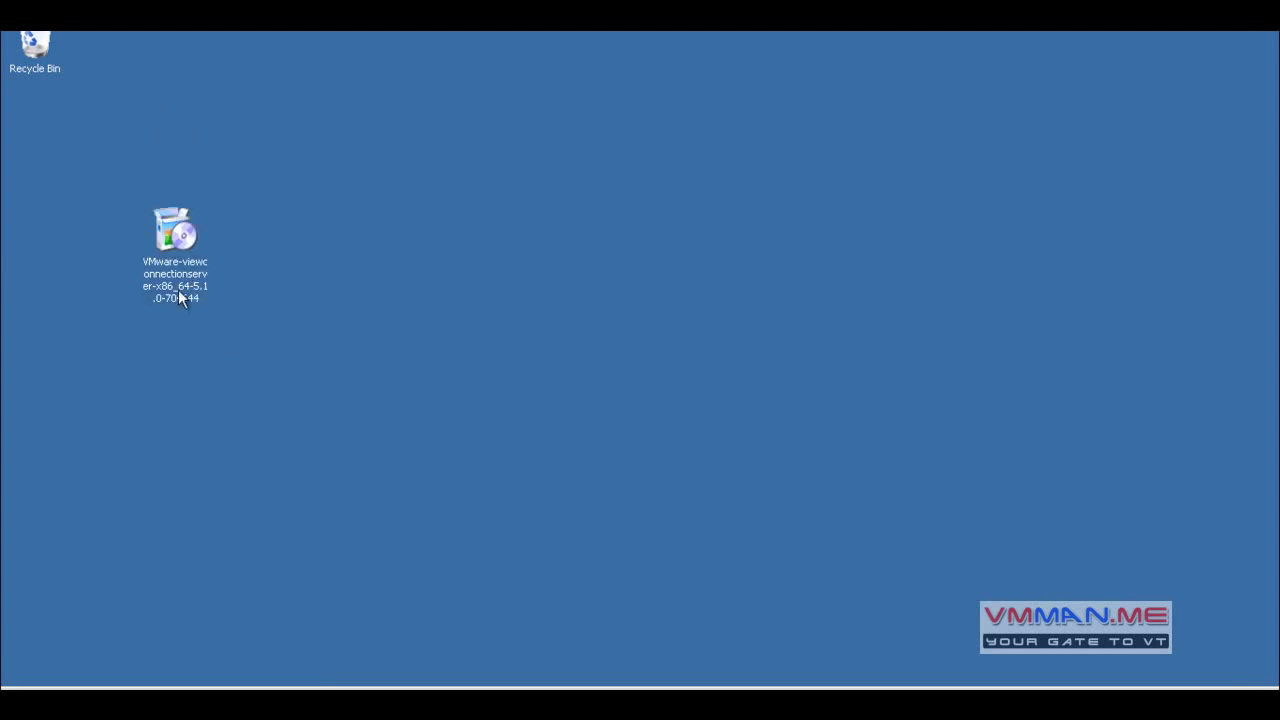
pyautogui.doubleClick(184, 294)
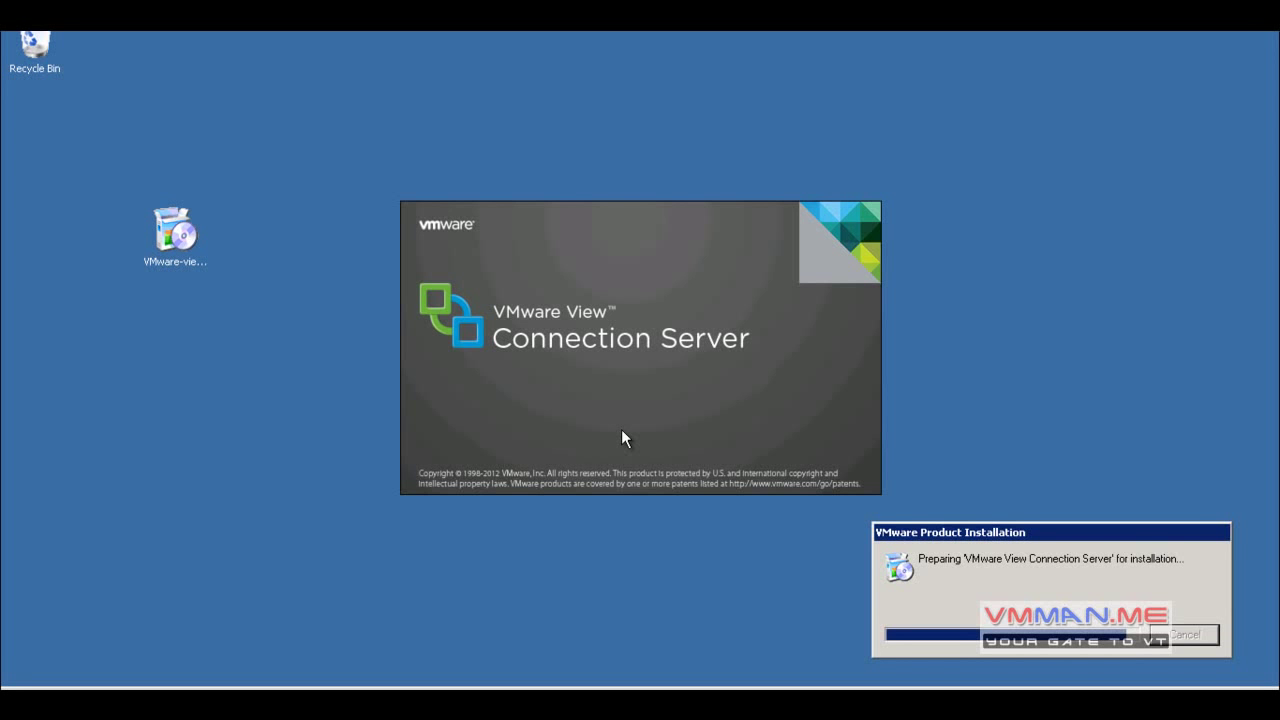
pyautogui.click(714, 508)
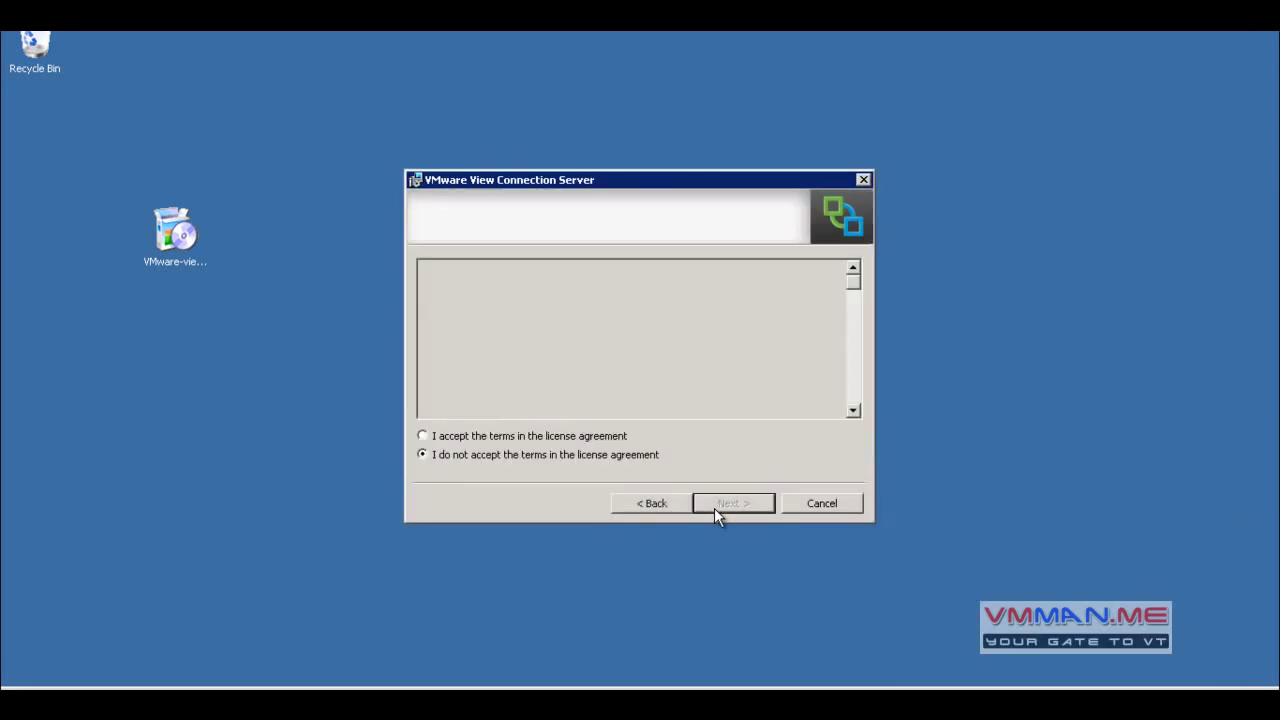
pyautogui.click(608, 440)
pyautogui.click(729, 506)
pyautogui.click(729, 507)
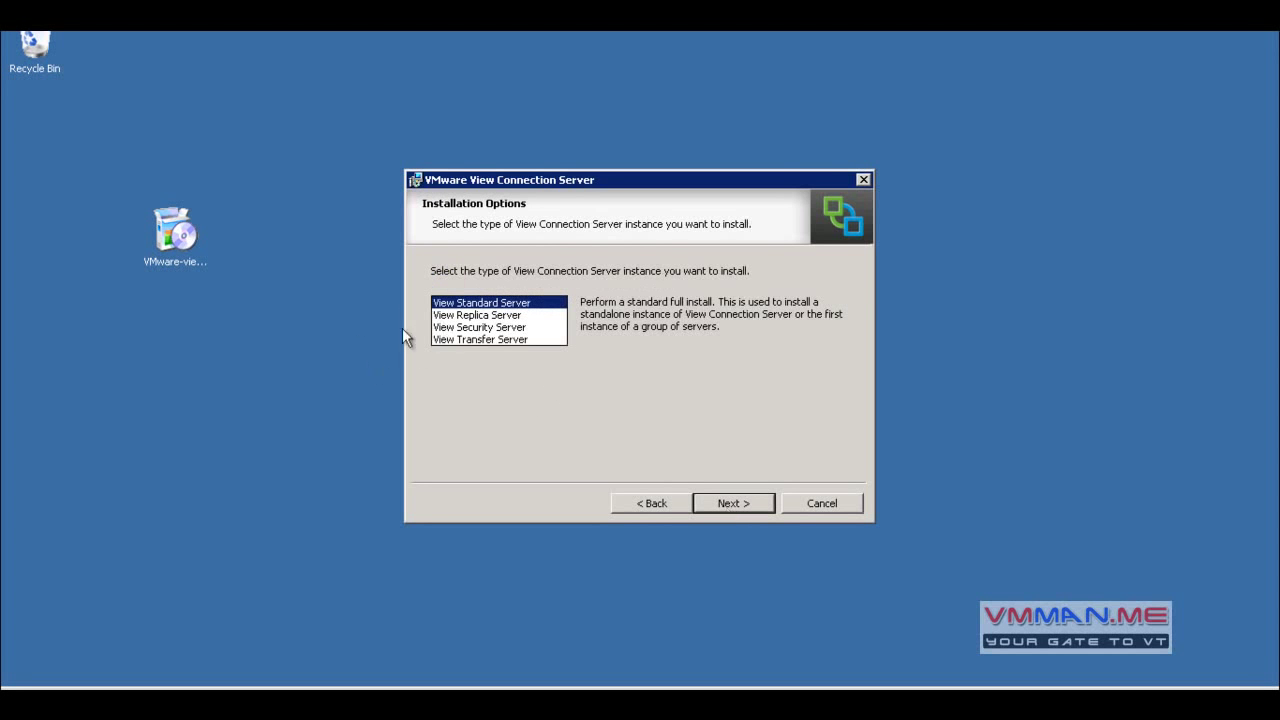
# Choose View Security Server as the instance type and pair it with the connection server at 192.168.1.210
pyautogui.click(480, 328)
pyautogui.click(736, 503)
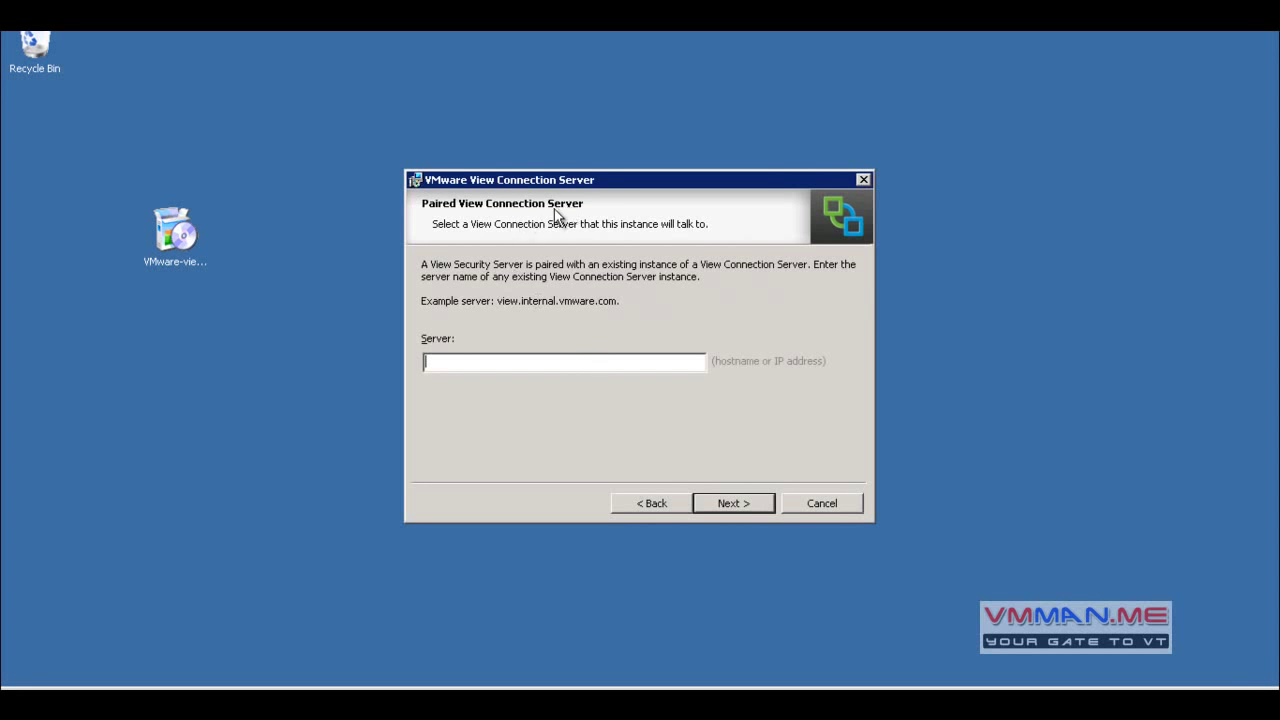
pyautogui.write('192.168.')
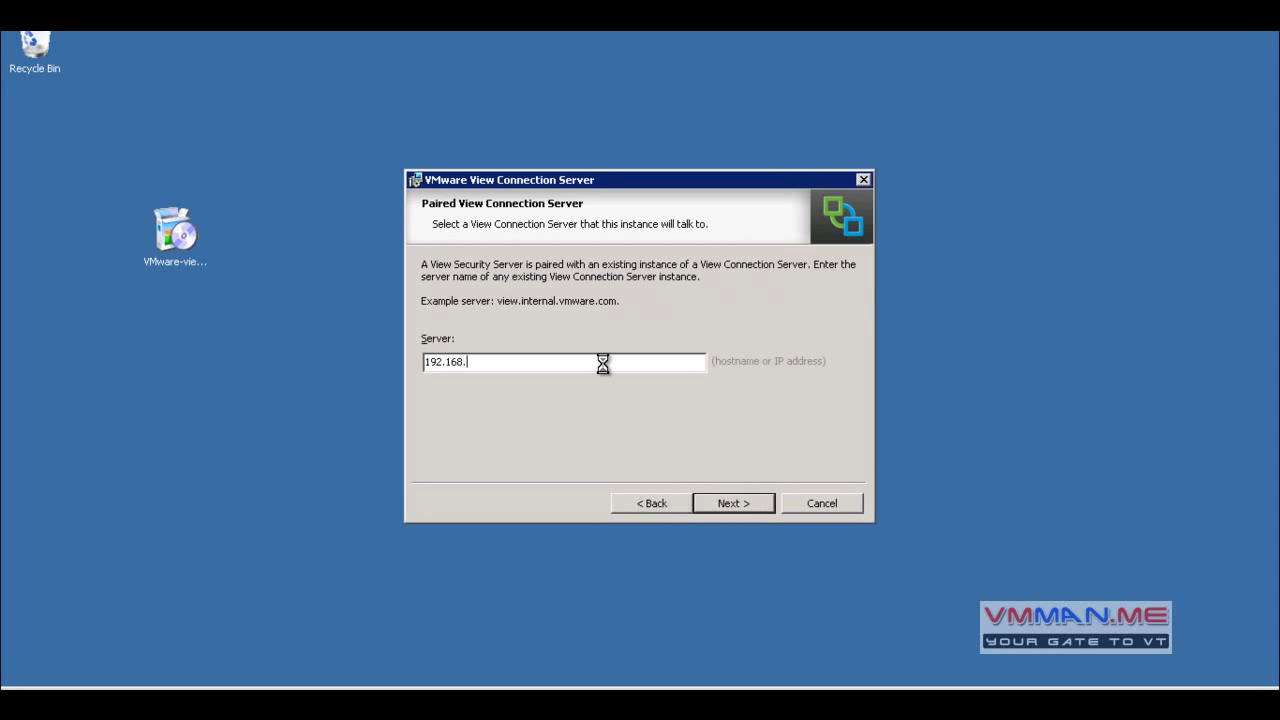
pyautogui.write('1.210')
pyautogui.click(714, 506)
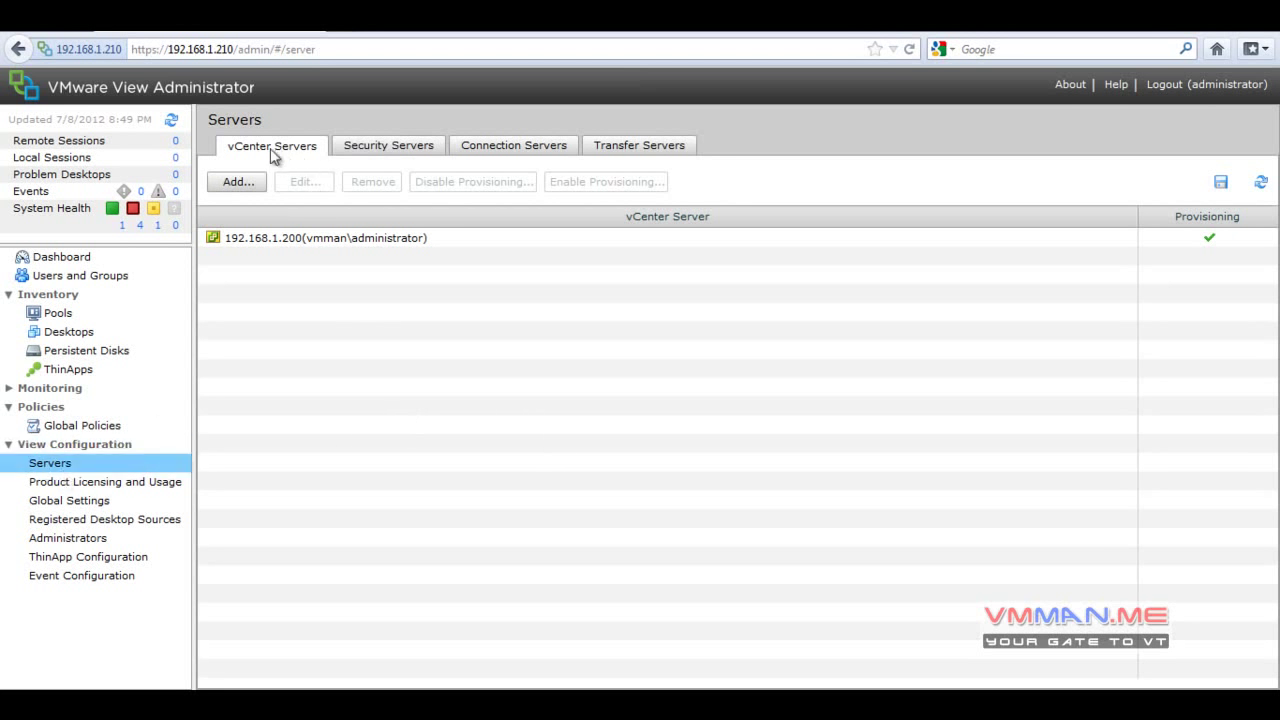
# In VMware View Administrator, specify and confirm a security server pairing password for the VIEW-CON connection server, keeping the 30-minute timeout
pyautogui.click(352, 150)
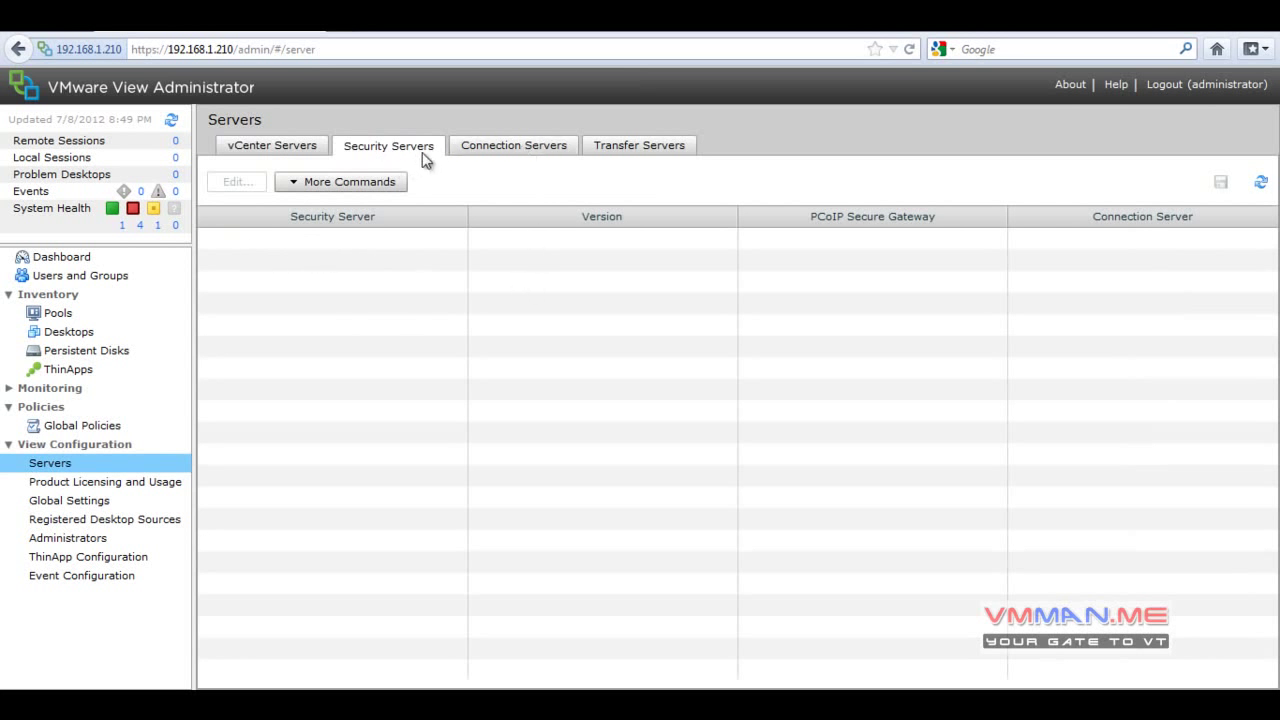
pyautogui.click(536, 150)
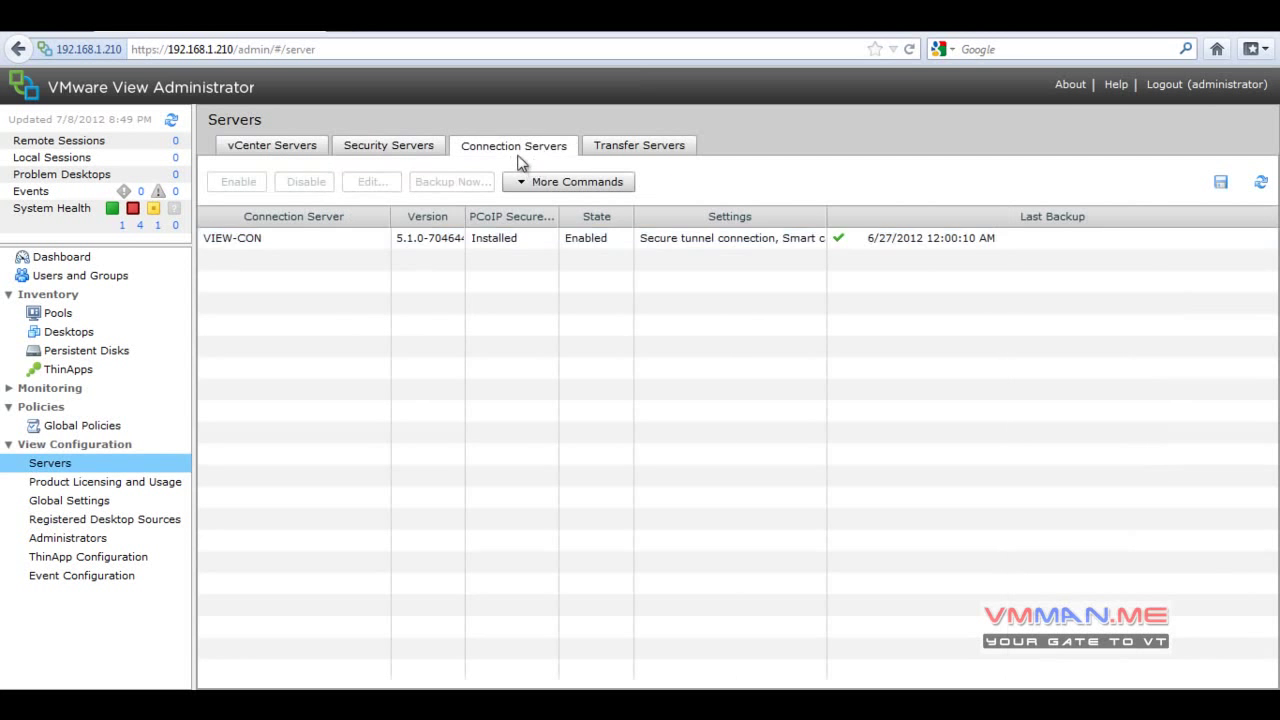
pyautogui.click(551, 243)
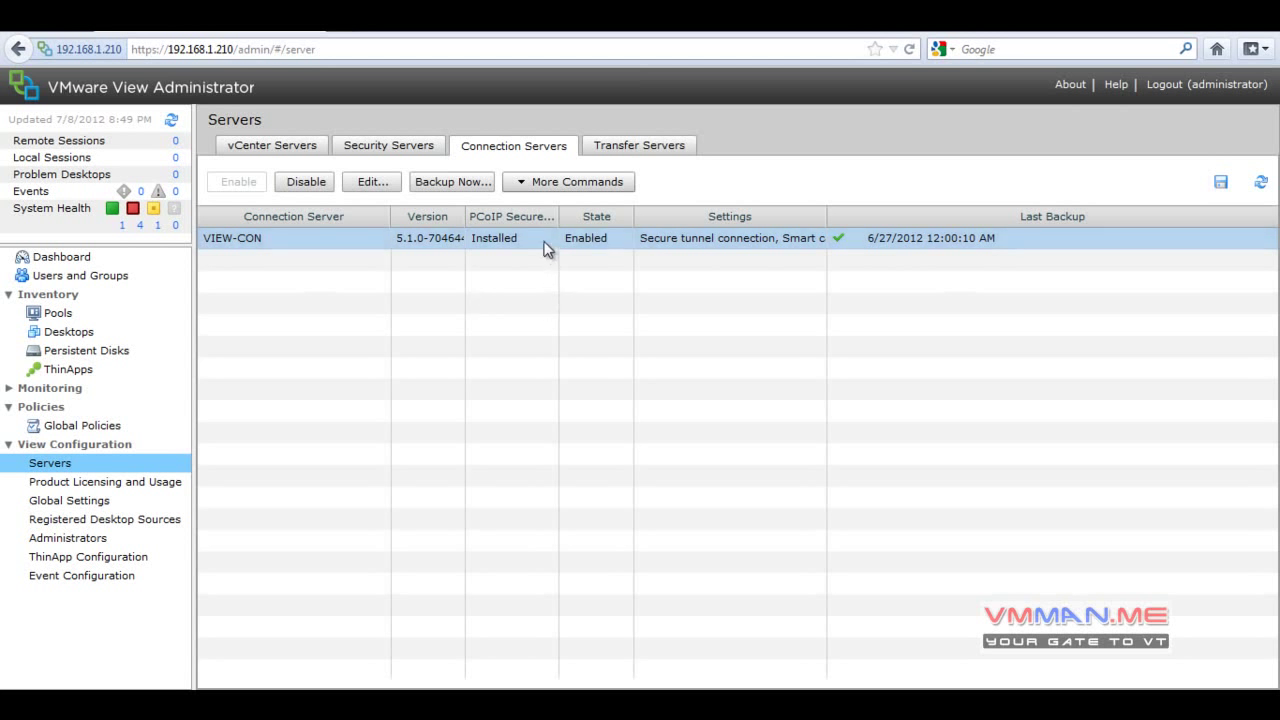
pyautogui.click(558, 181)
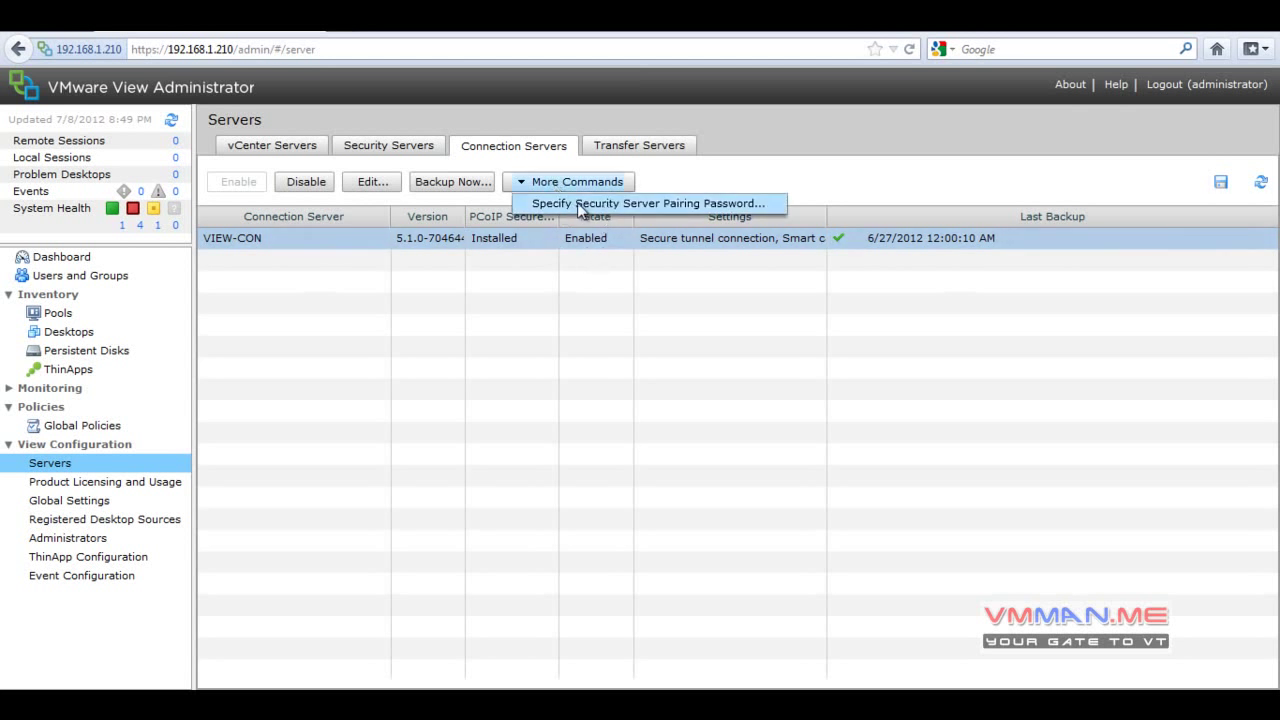
pyautogui.click(577, 207)
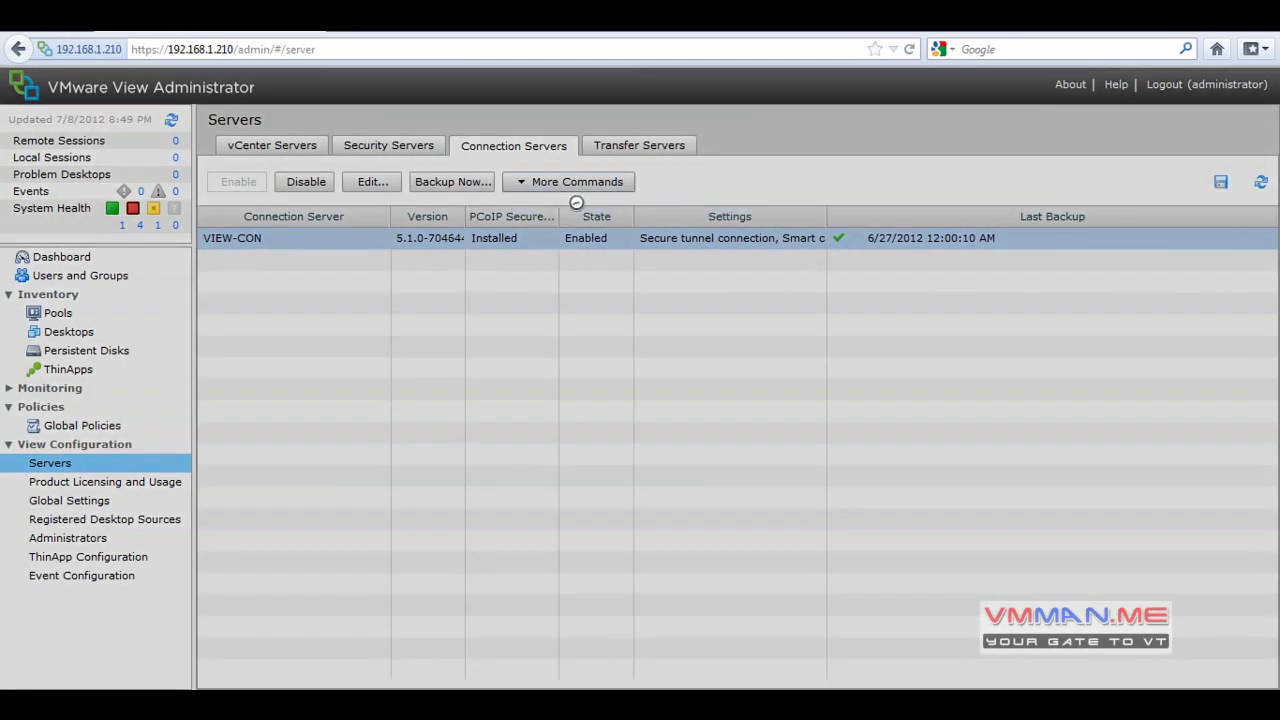
pyautogui.click(597, 537)
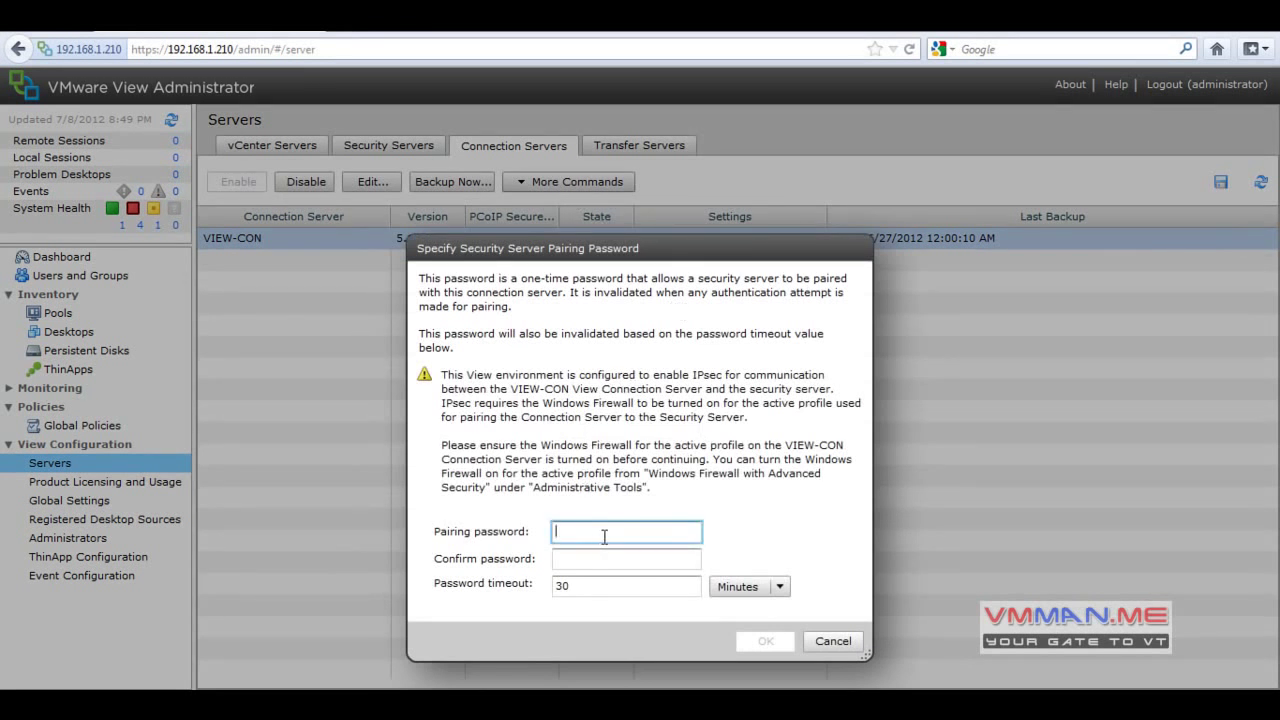
pyautogui.write('********')
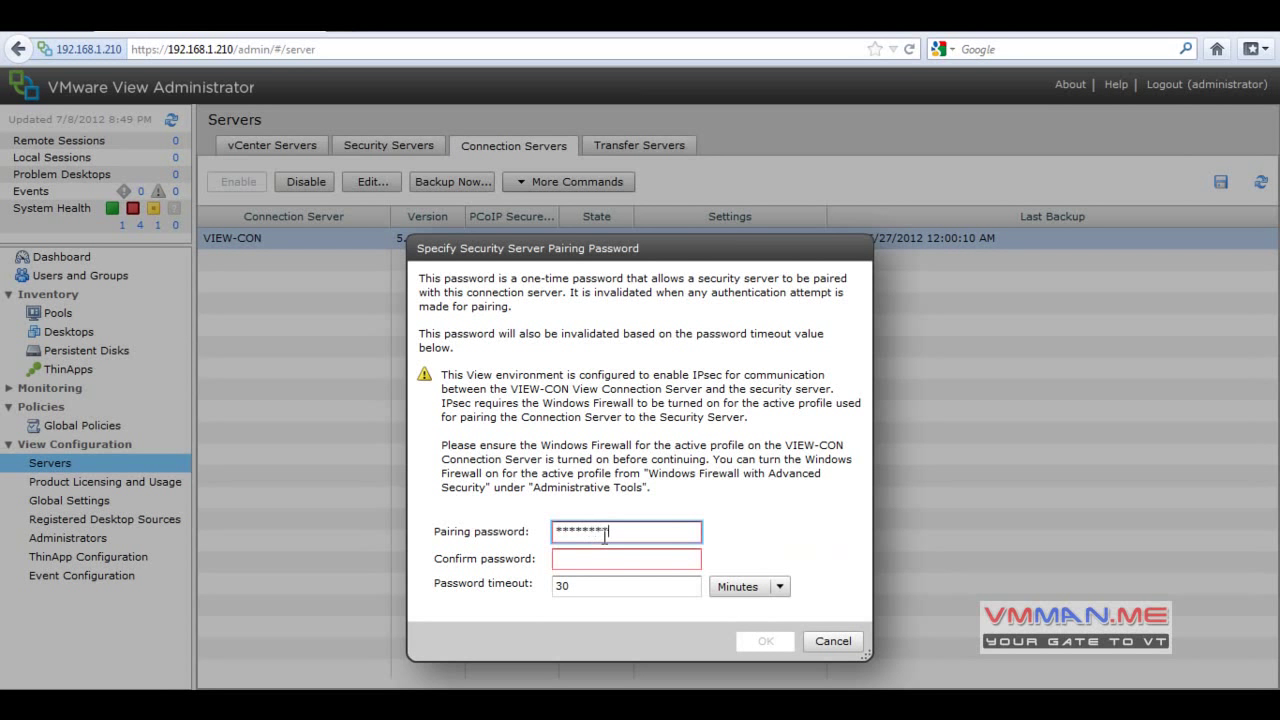
pyautogui.press('Tab')
pyautogui.write('********')
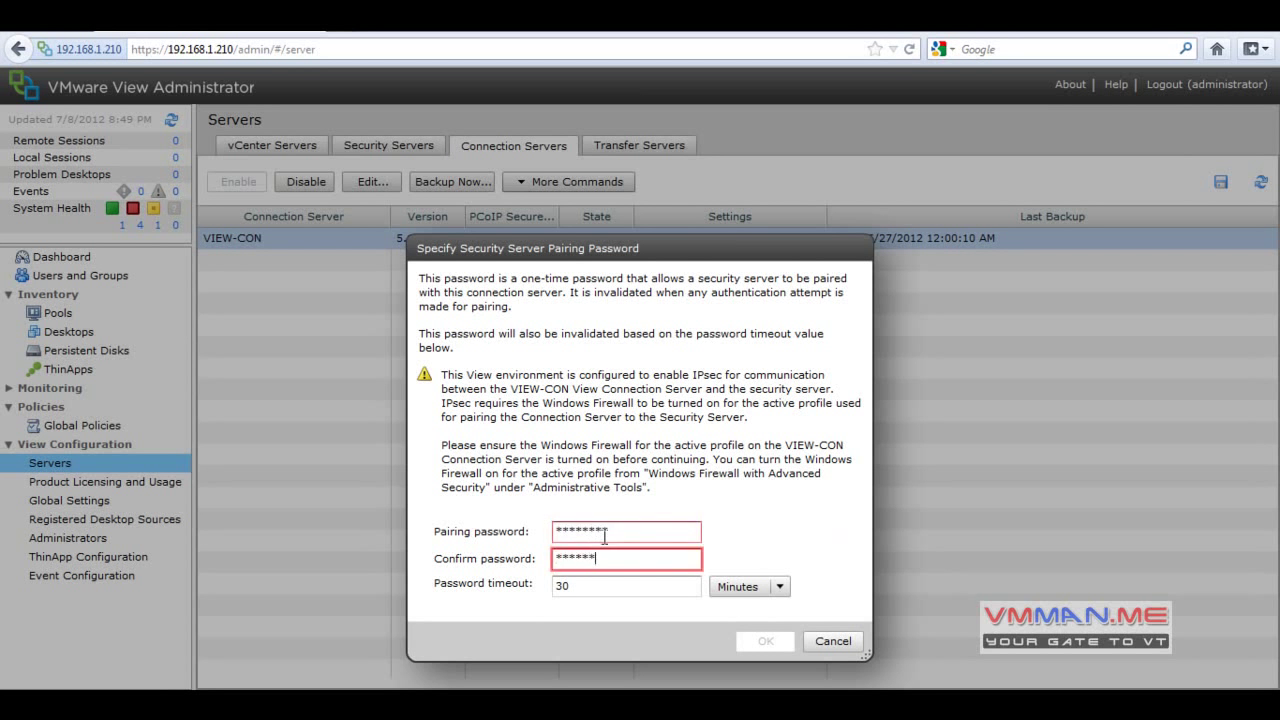
pyautogui.click(770, 641)
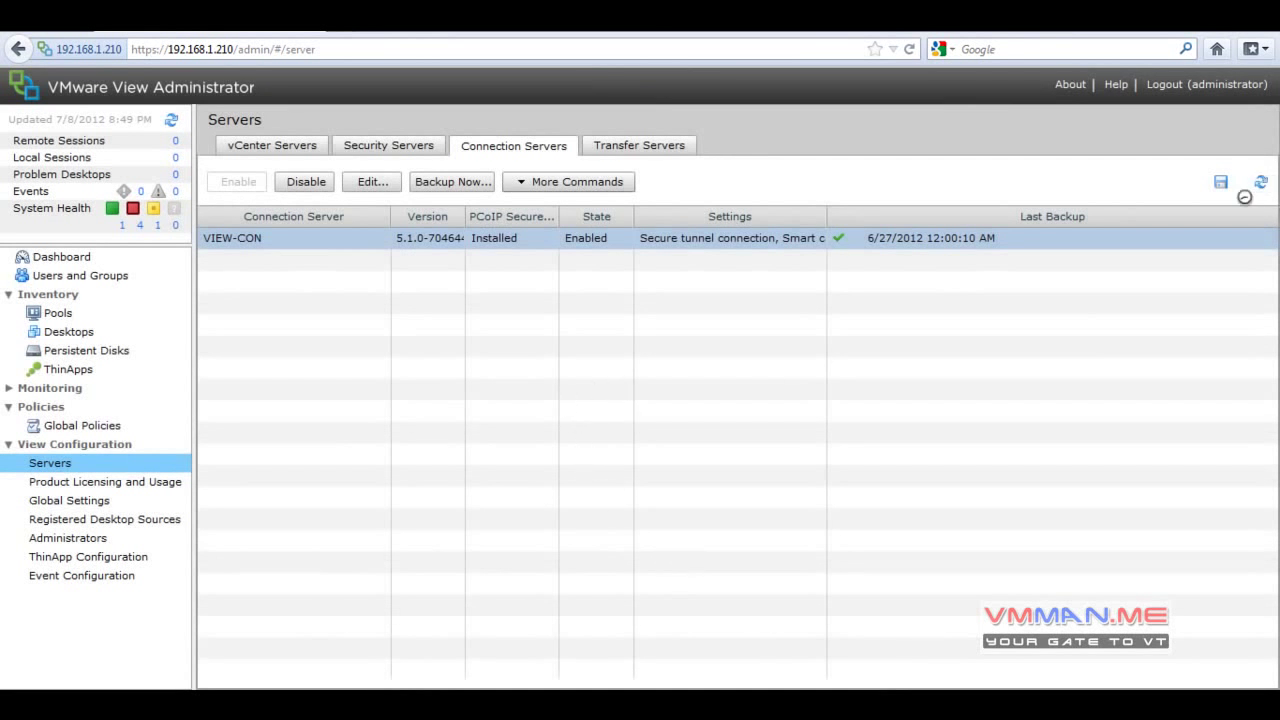
# Back in the Connection Server installer, enter the pairing password and agree to continue the installation without IPsec
pyautogui.click(540, 609)
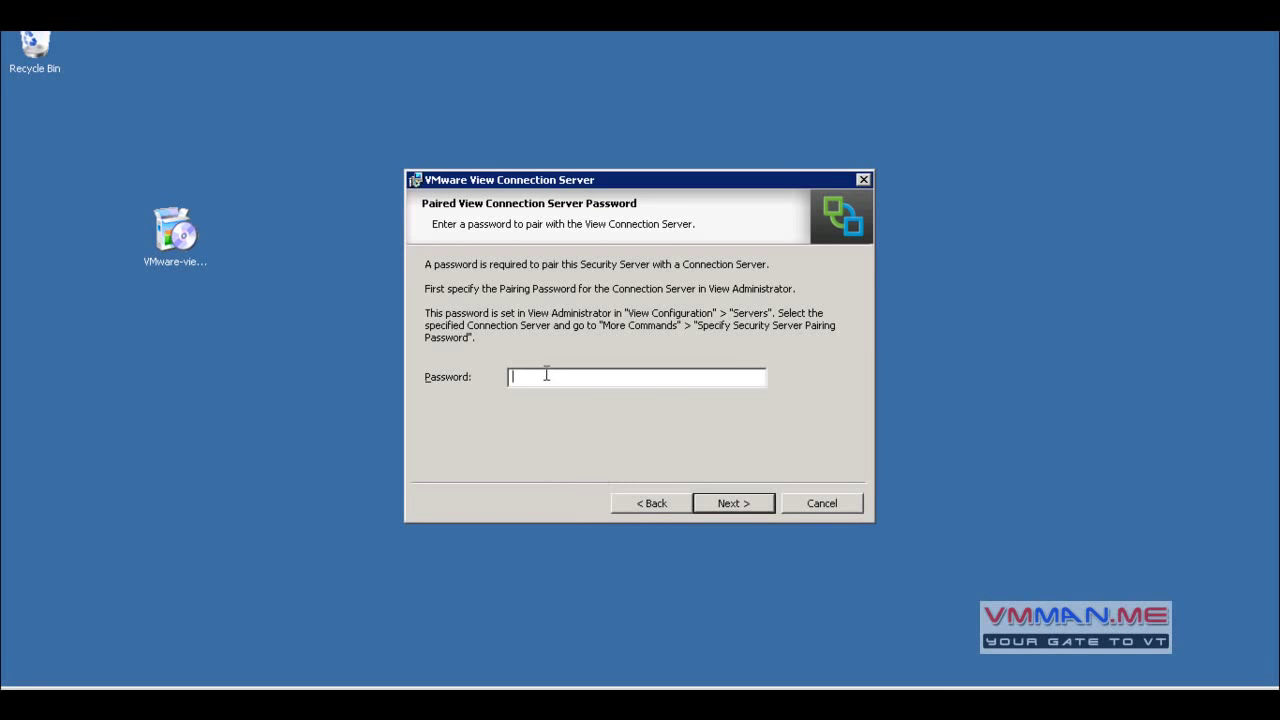
pyautogui.write('******')
pyautogui.click(730, 504)
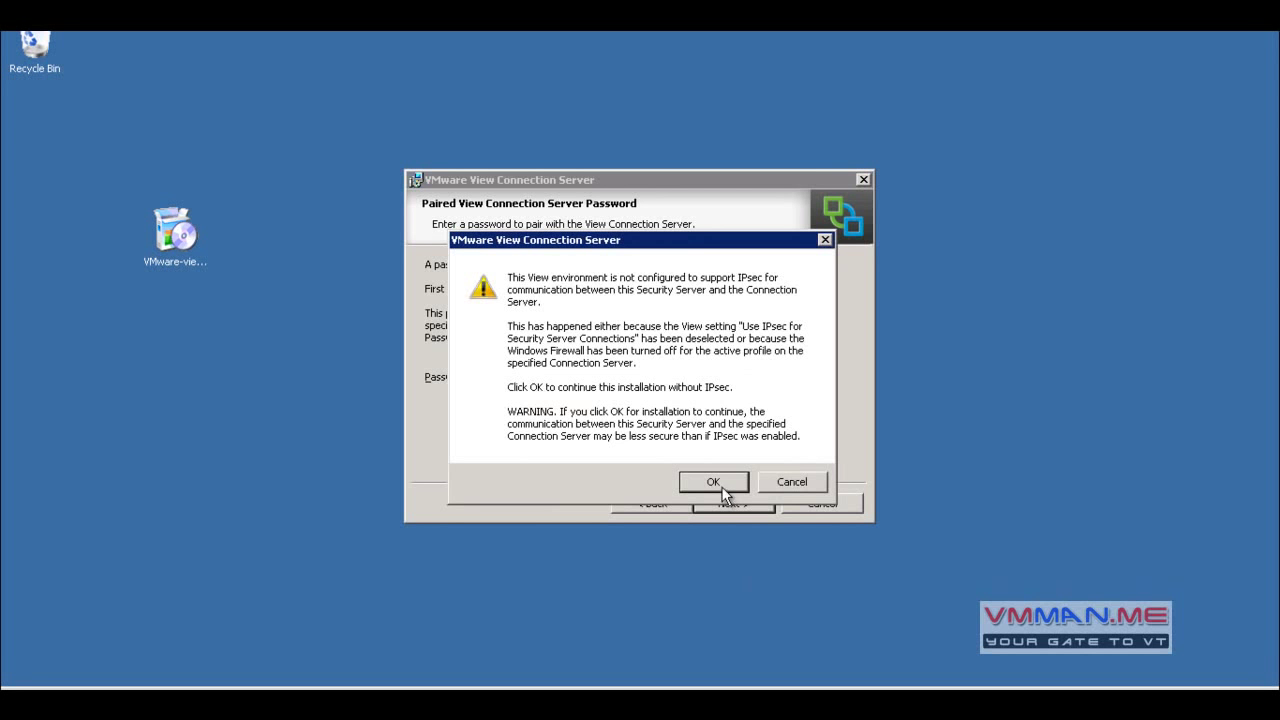
pyautogui.click(722, 486)
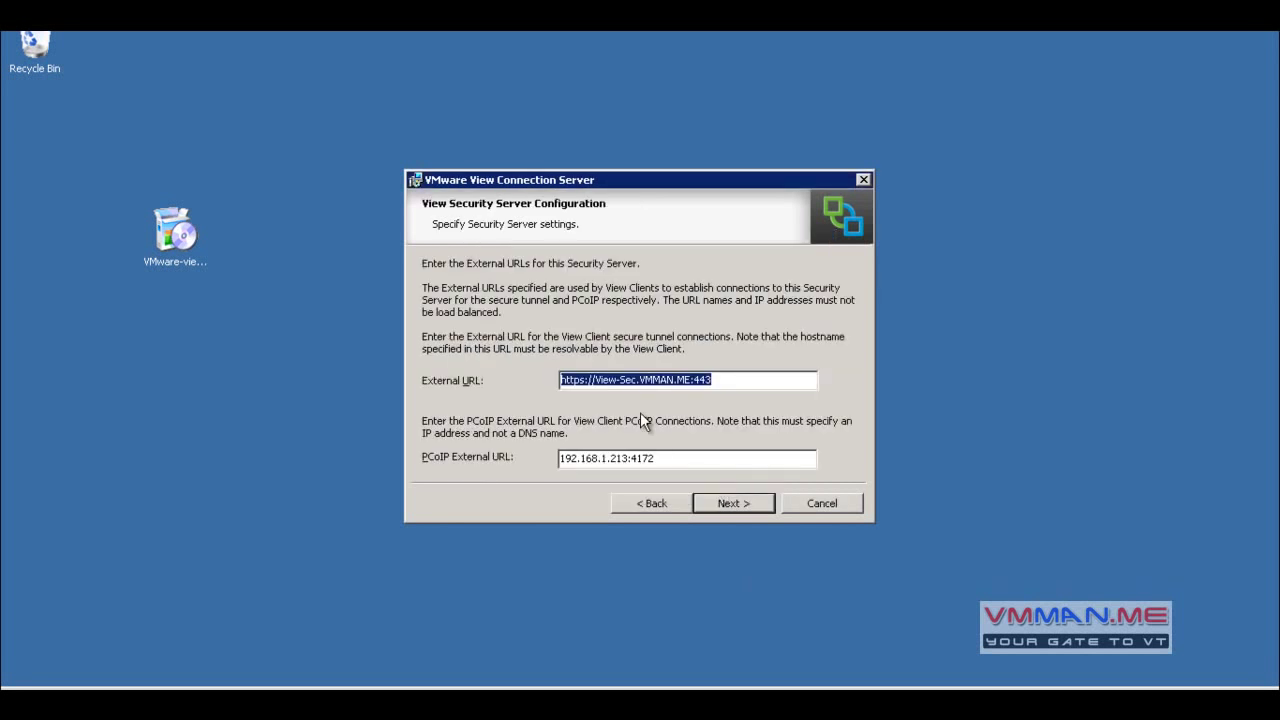
# Examine the External URL, including its domain part, and the PCoIP External URL proposed for the security server
pyautogui.moveTo(619, 379)
pyautogui.moveTo(715, 455)
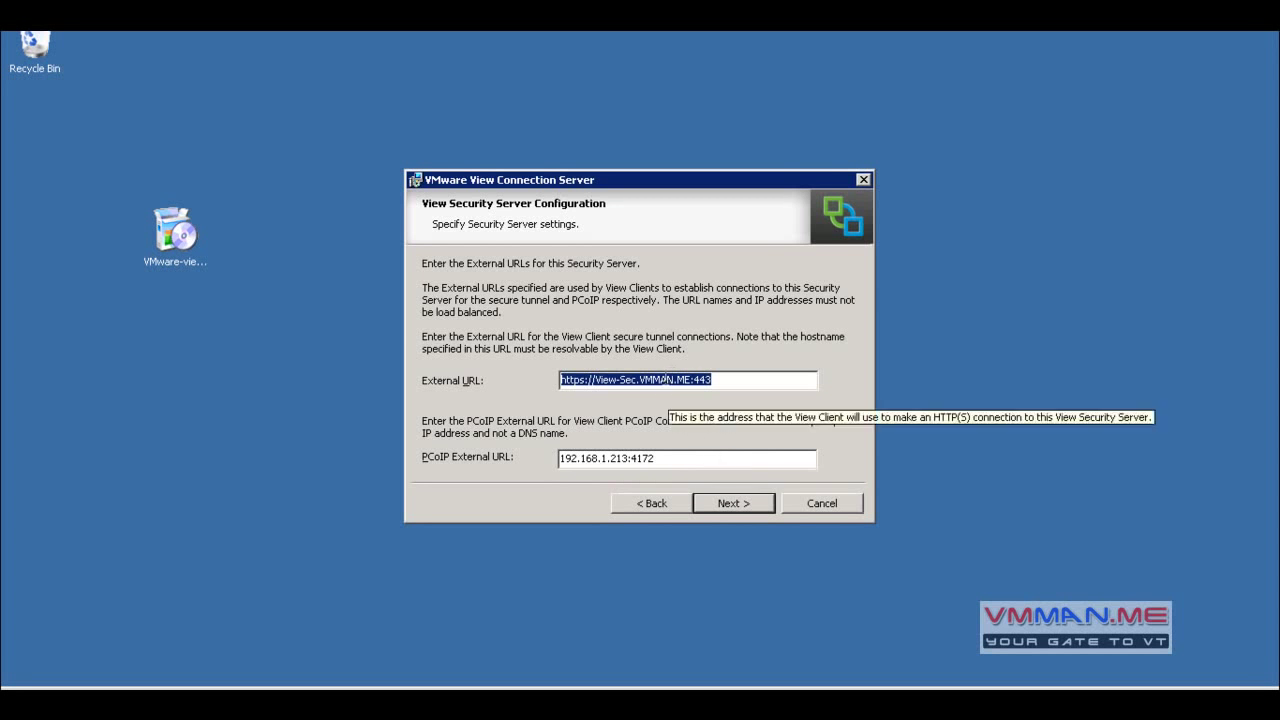
pyautogui.click(691, 383)
pyautogui.hotkey('shift', 'Left')
pyautogui.hotkey('shift', 'Left')
pyautogui.hotkey('shift', 'Left')
pyautogui.hotkey('shift', 'Left')
pyautogui.hotkey('shift', 'Left')
pyautogui.hotkey('shift', 'Left')
pyautogui.hotkey('shift', 'Left')
pyautogui.hotkey('shift', 'Left')
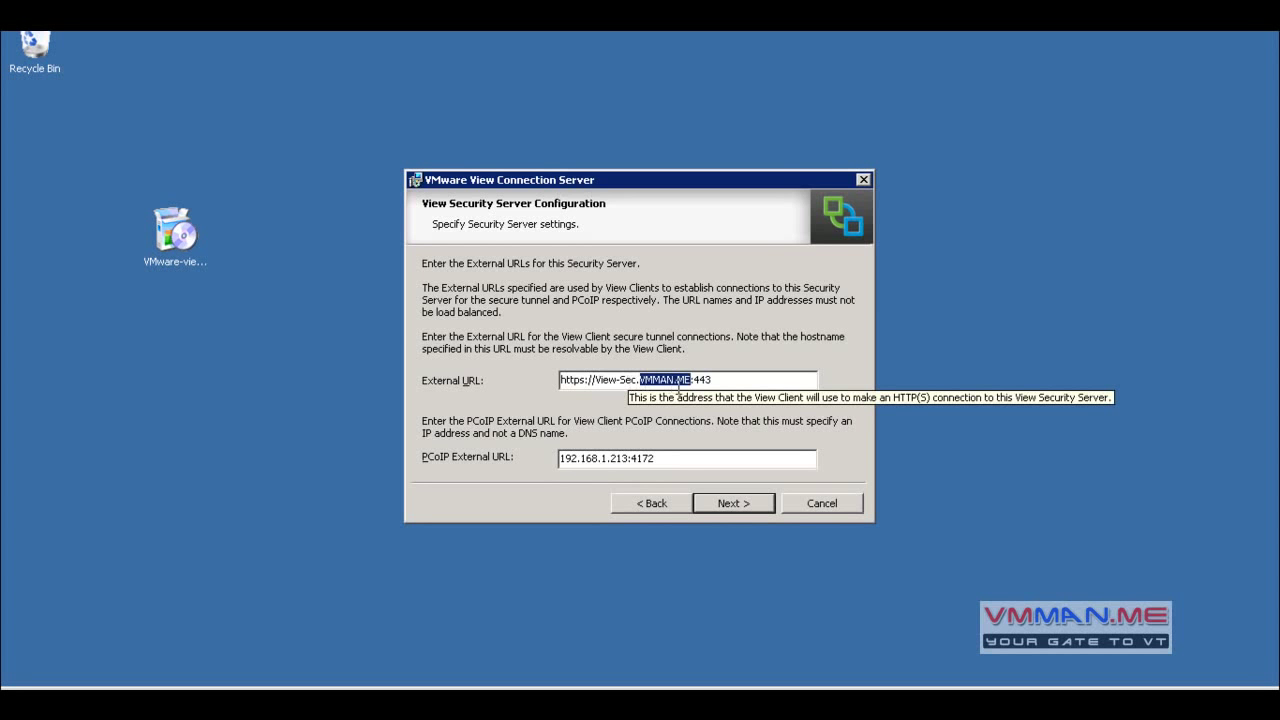
pyautogui.moveTo(679, 458); pyautogui.dragTo(543, 470)
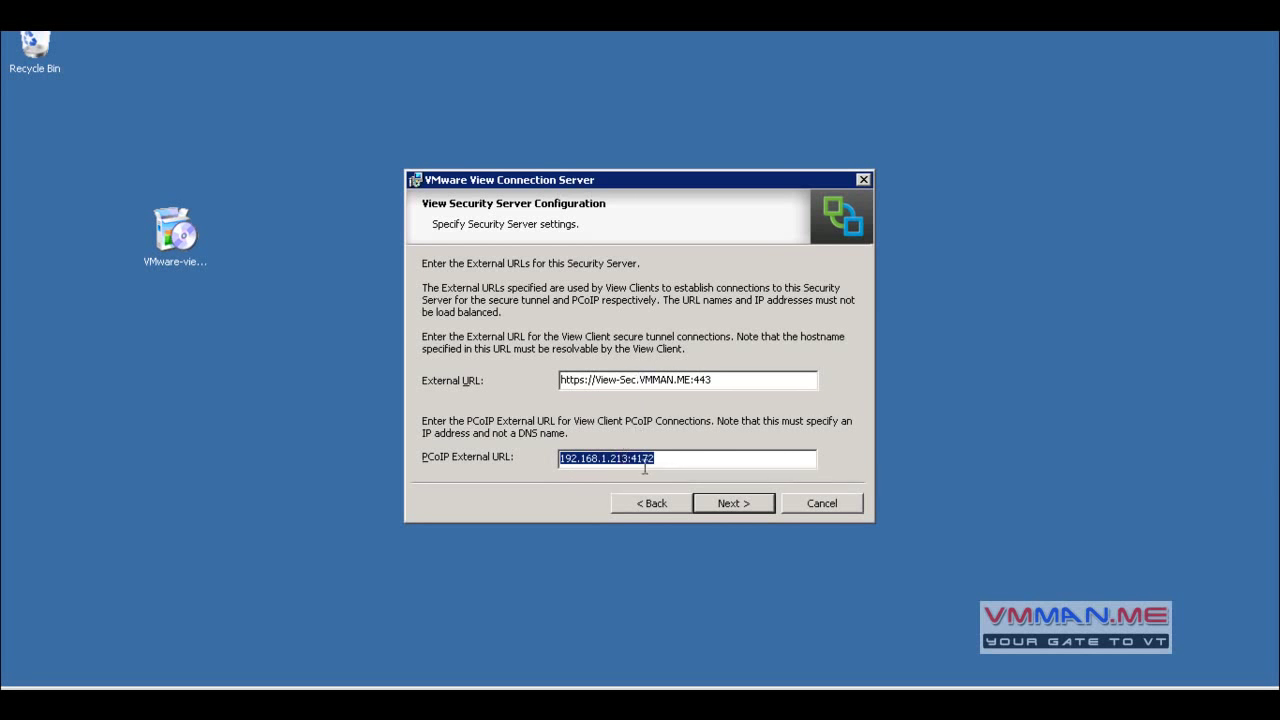
pyautogui.moveTo(742, 380); pyautogui.dragTo(560, 380)
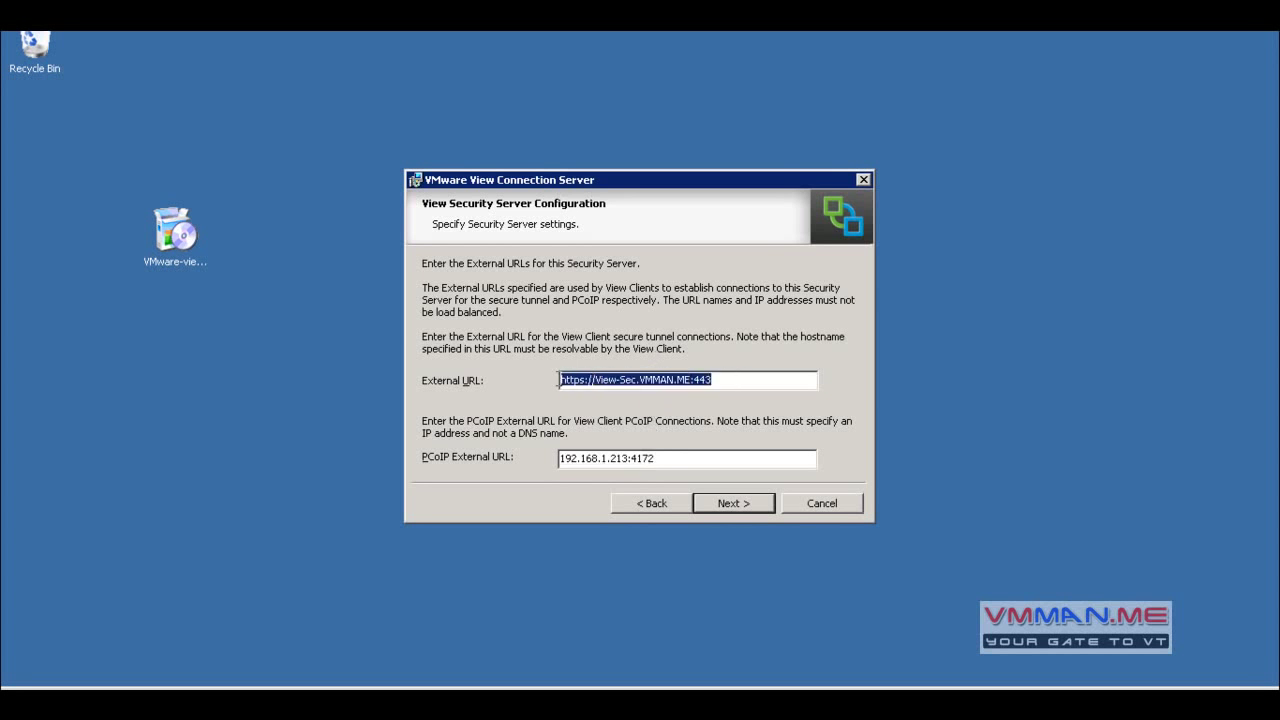
pyautogui.moveTo(676, 458); pyautogui.dragTo(527, 459)
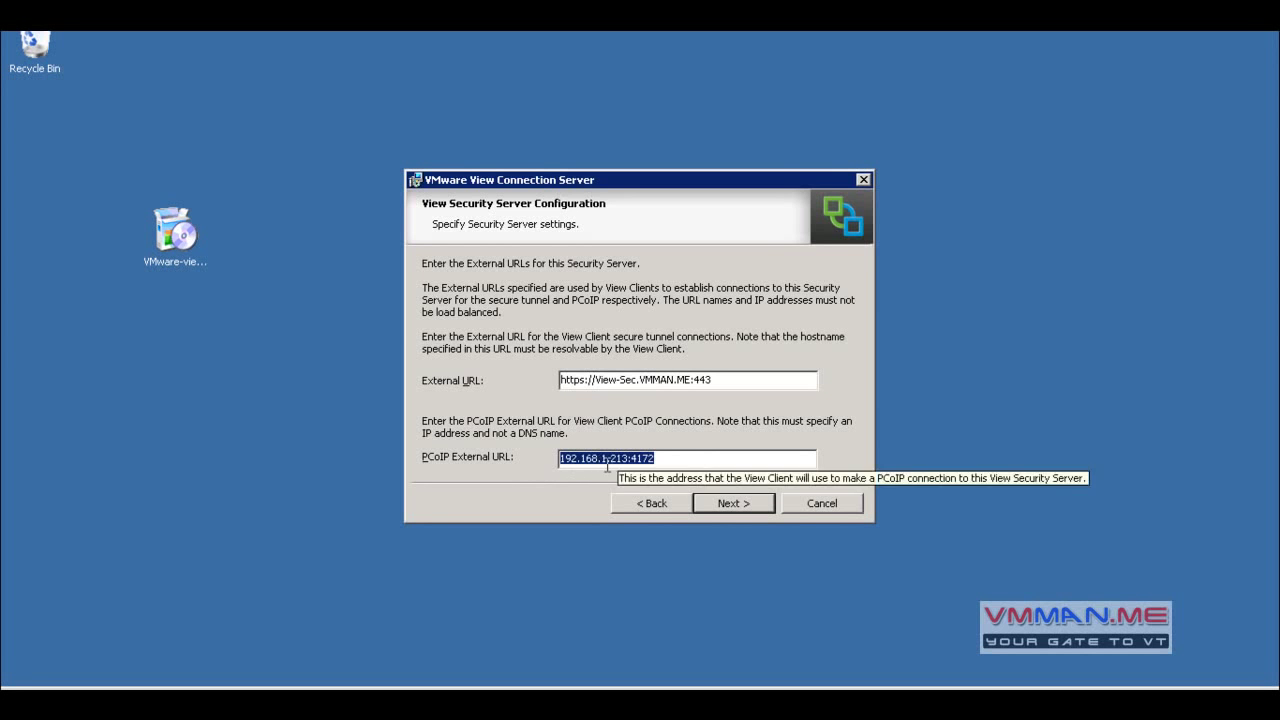
# Accept the proposed external URLs, install with automatic Windows Firewall configuration, and finish the installer without showing the readme file
pyautogui.click(727, 505)
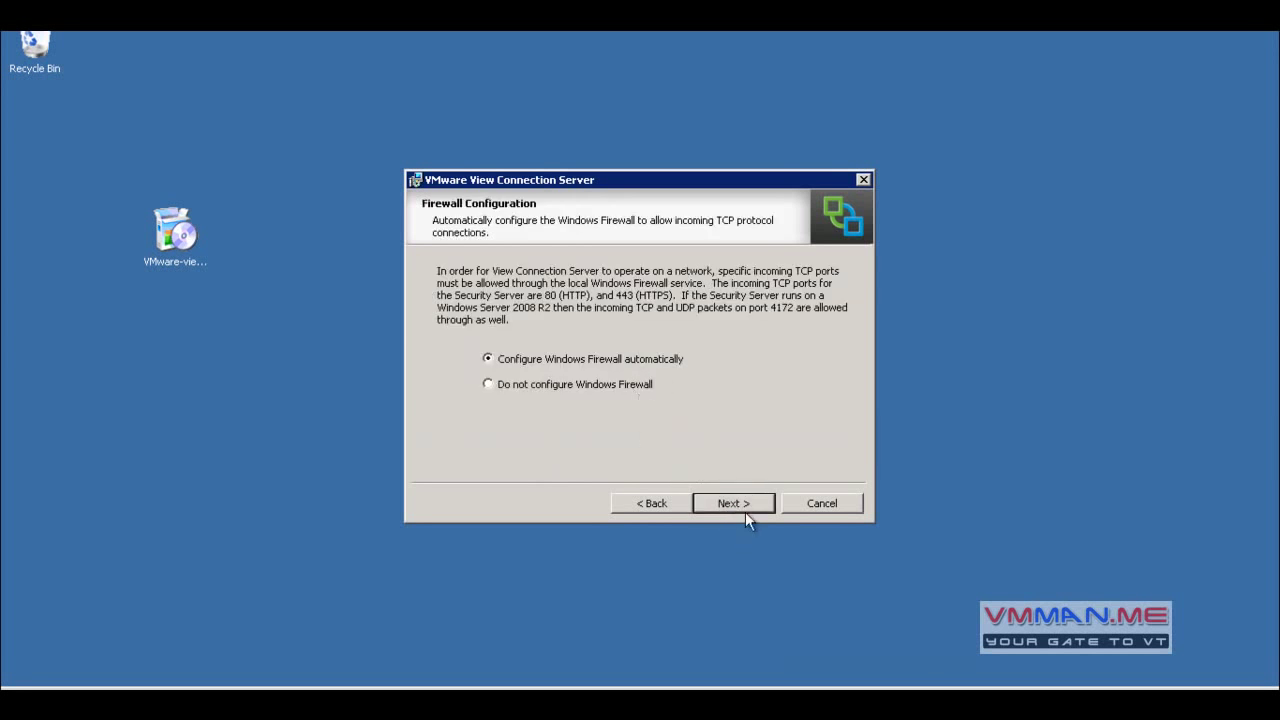
pyautogui.click(739, 502)
pyautogui.click(739, 503)
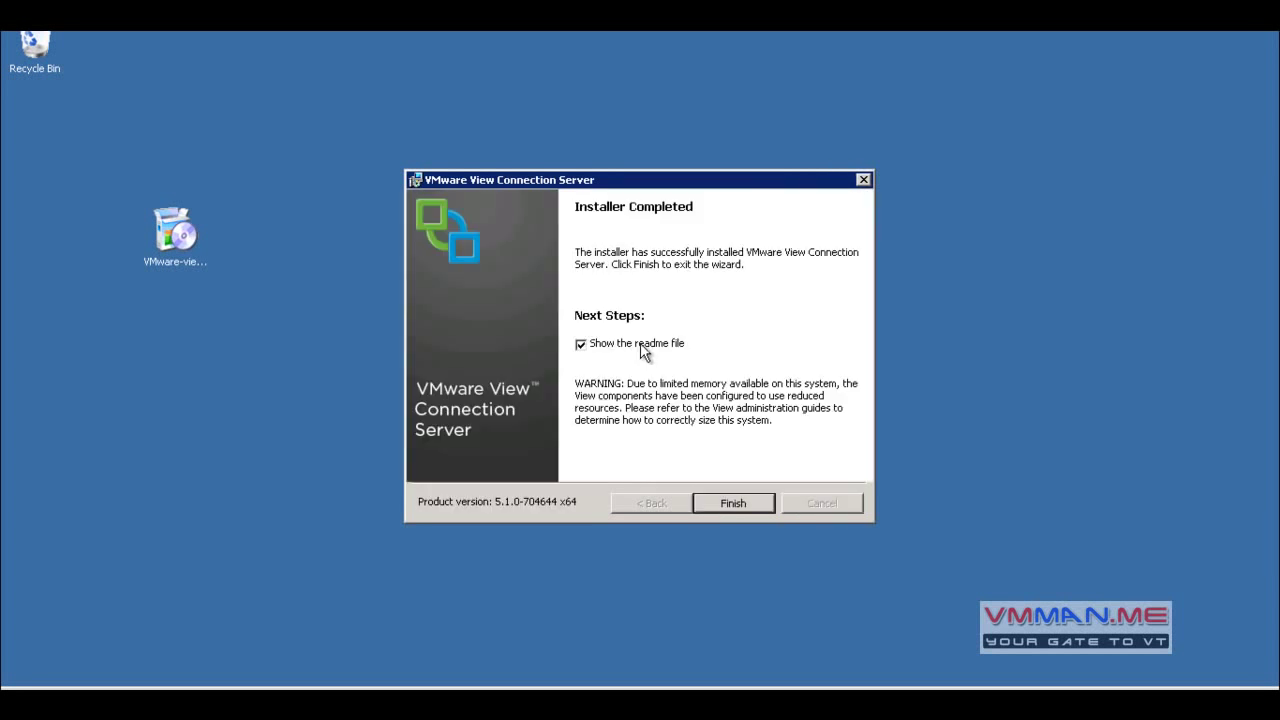
pyautogui.click(584, 346)
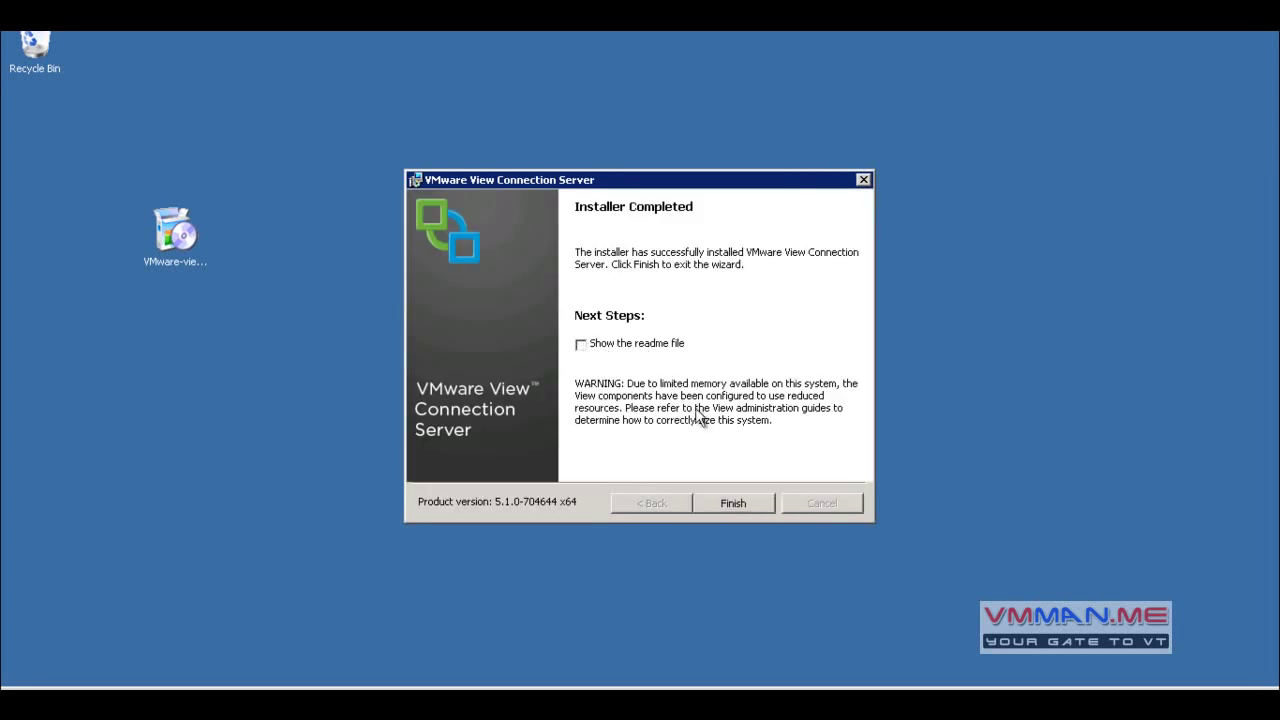
pyautogui.click(740, 503)
pyautogui.click(23, 682)
pyautogui.click(80, 638)
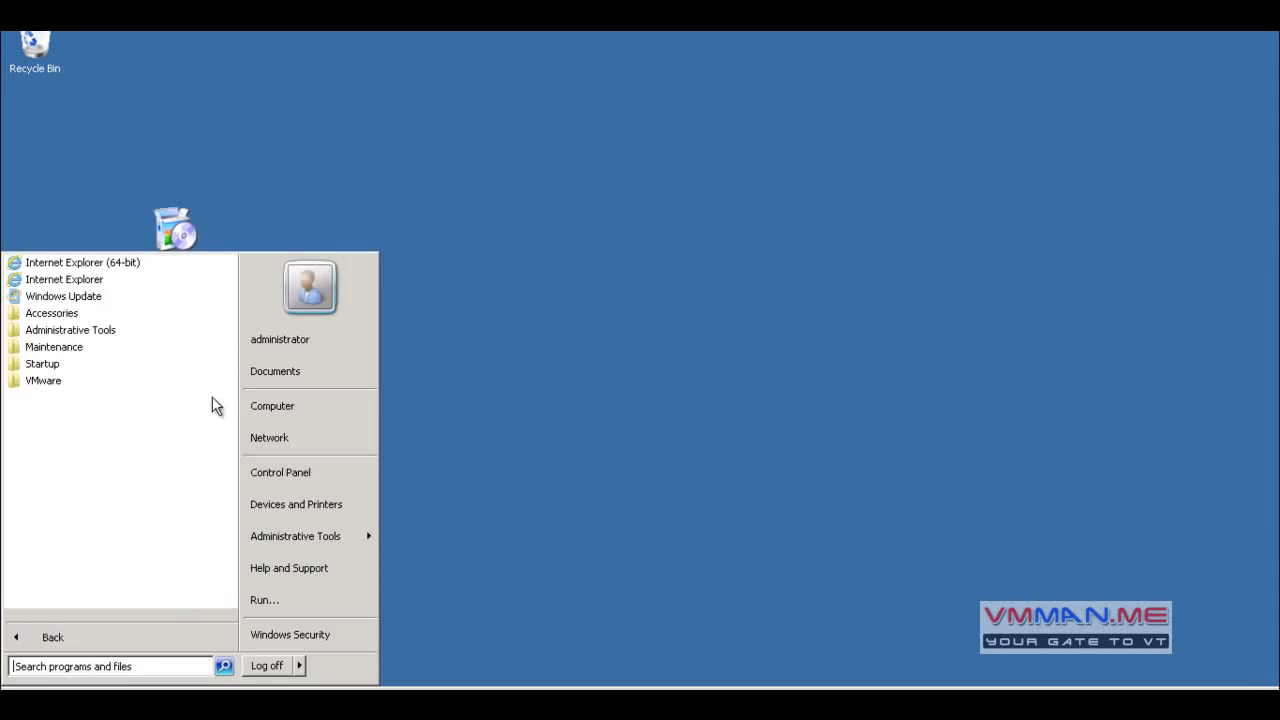
pyautogui.click(625, 378)
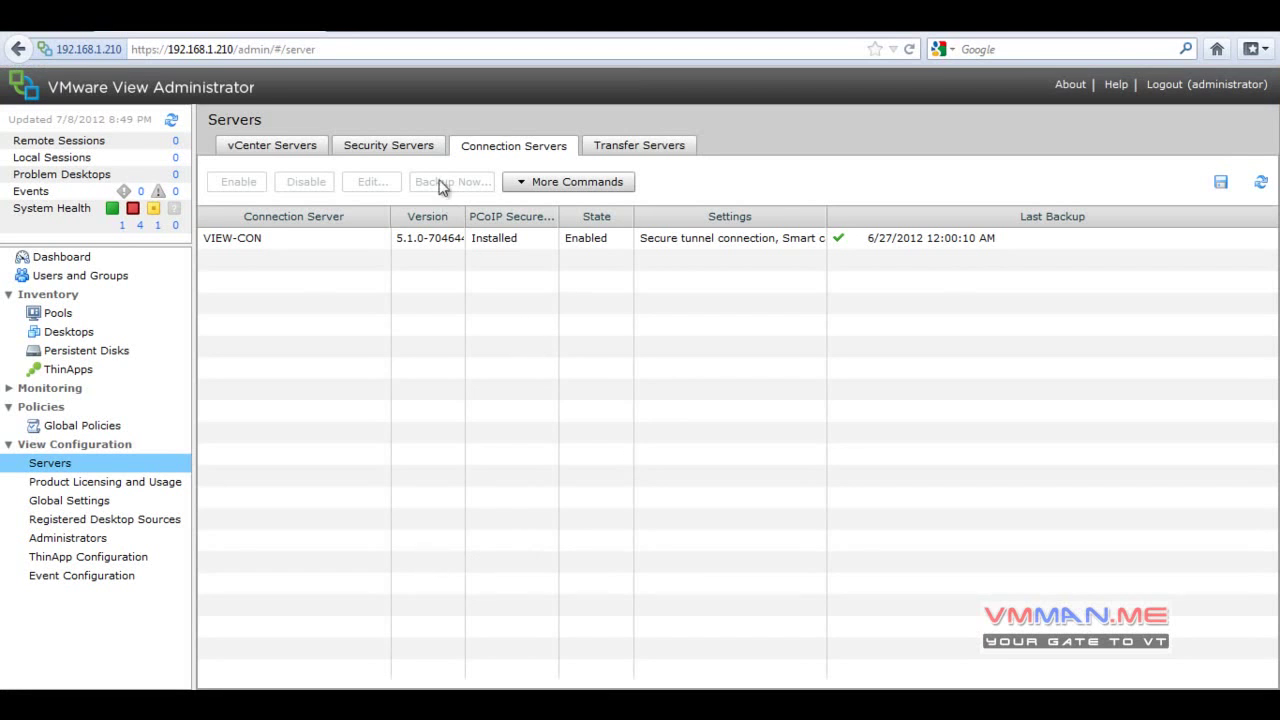
# In VMware View Administrator, check the VIEW-SEC entry in the security servers list and its paired connection server
pyautogui.click(414, 147)
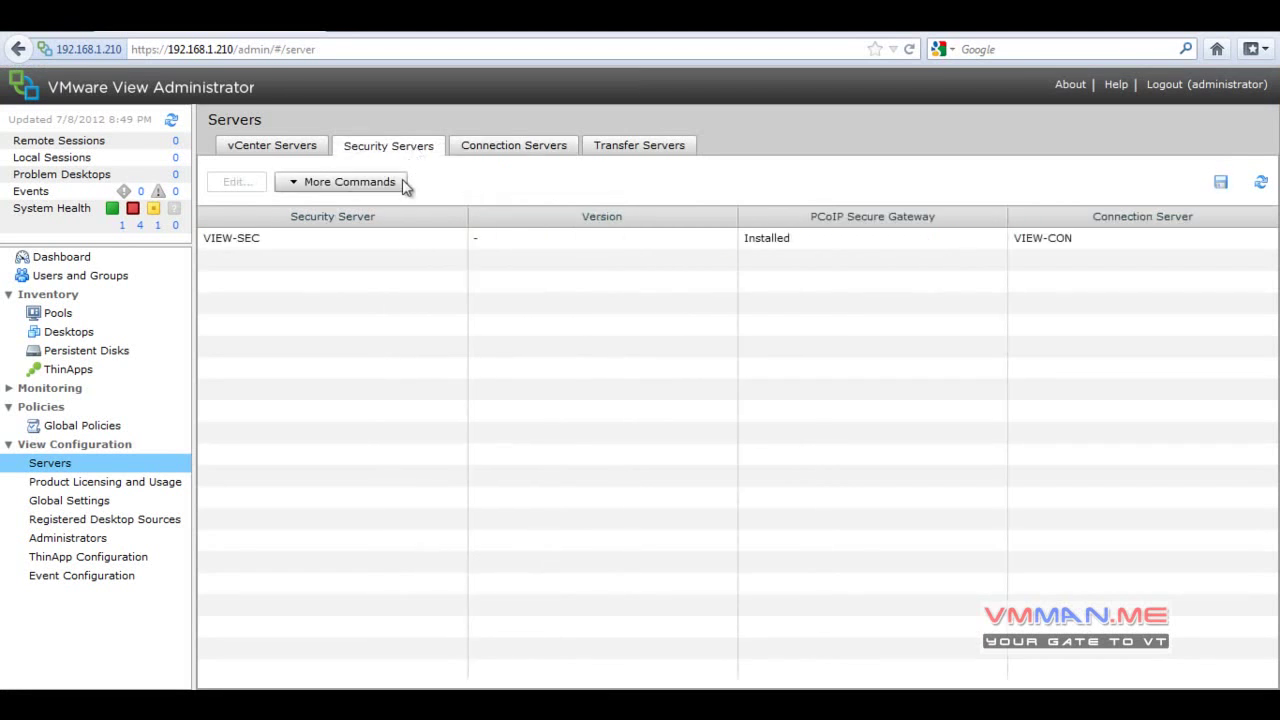
pyautogui.click(330, 248)
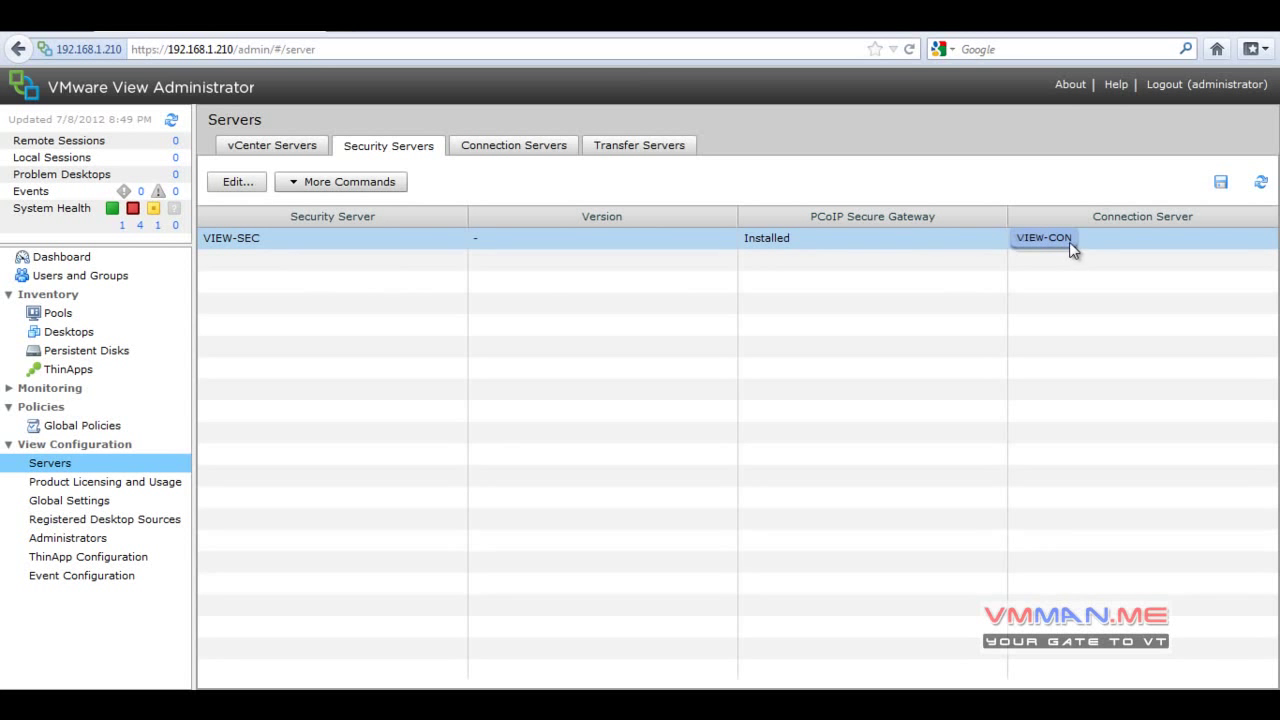
# Review the VIEW-SEC security server's external URL settings without changing them, and look over the desktop pools list
pyautogui.click(238, 182)
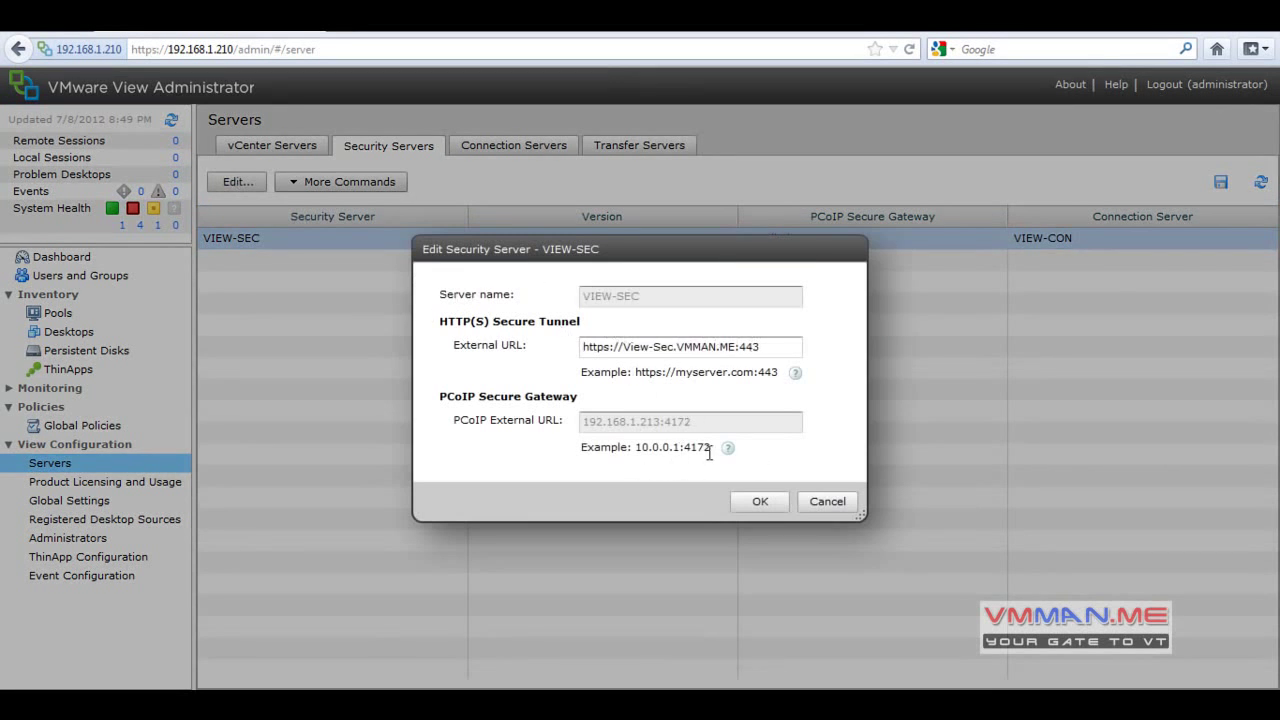
pyautogui.click(836, 506)
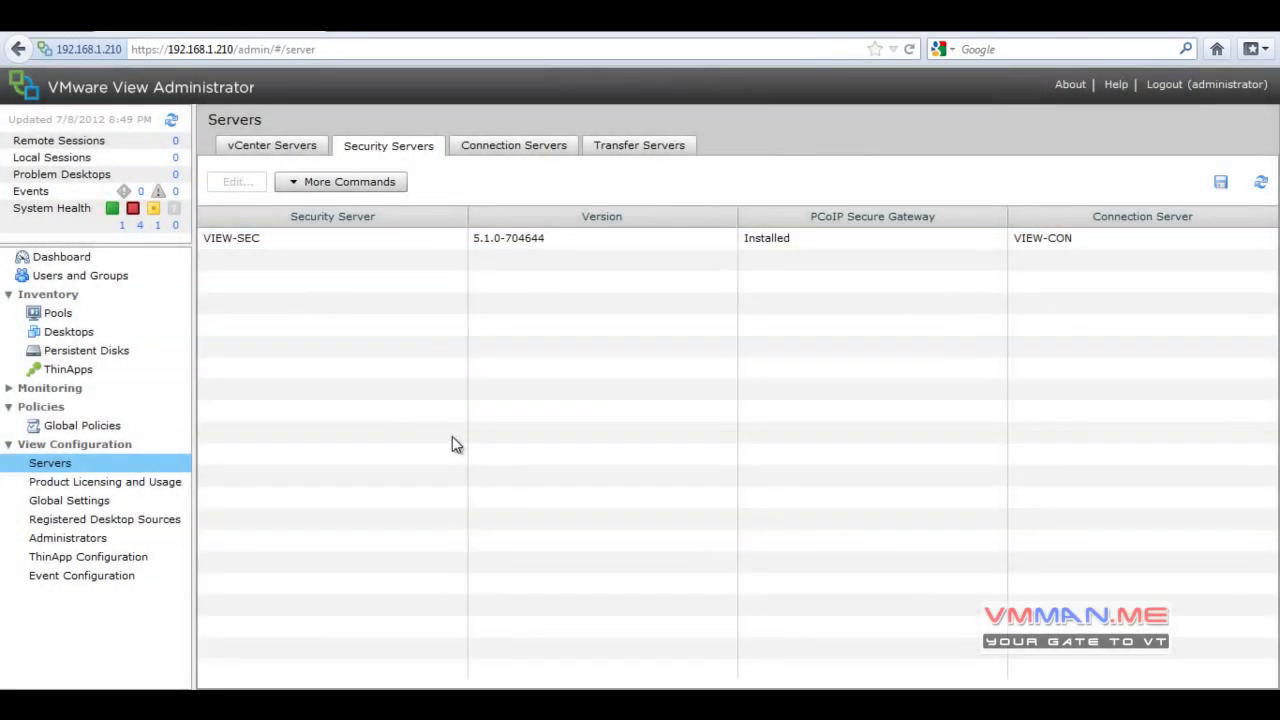
pyautogui.click(280, 236)
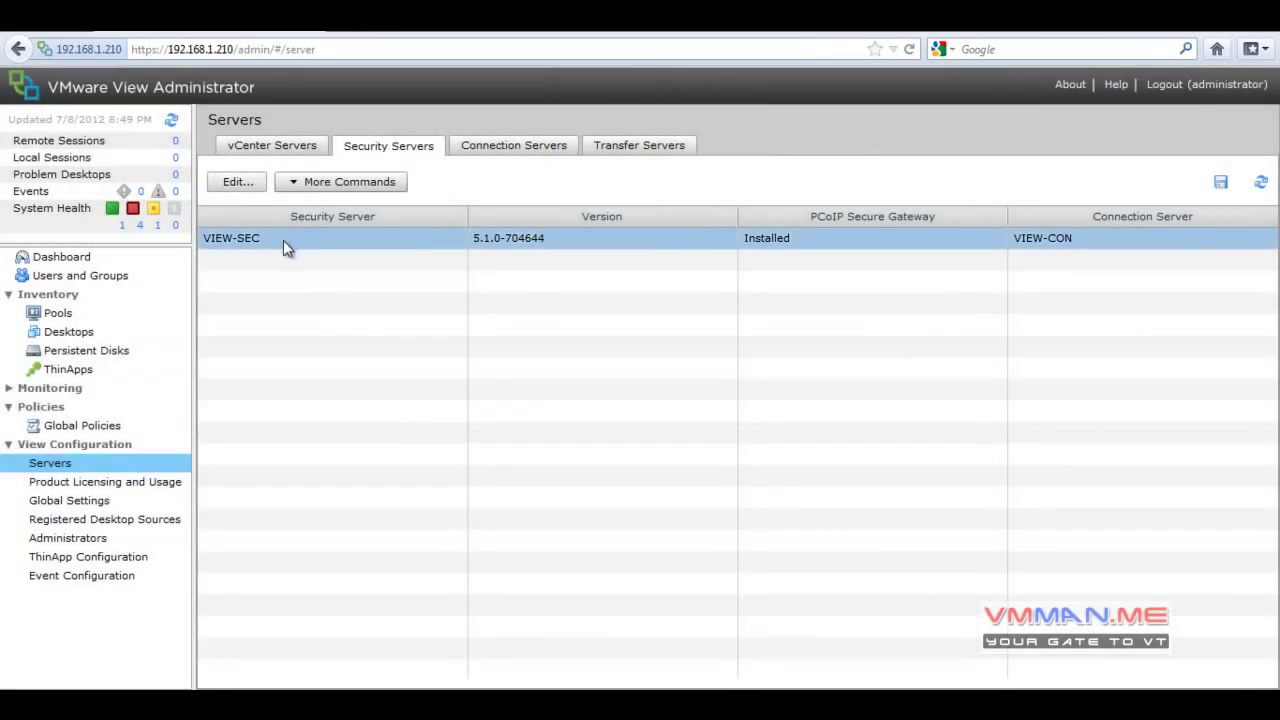
pyautogui.click(66, 315)
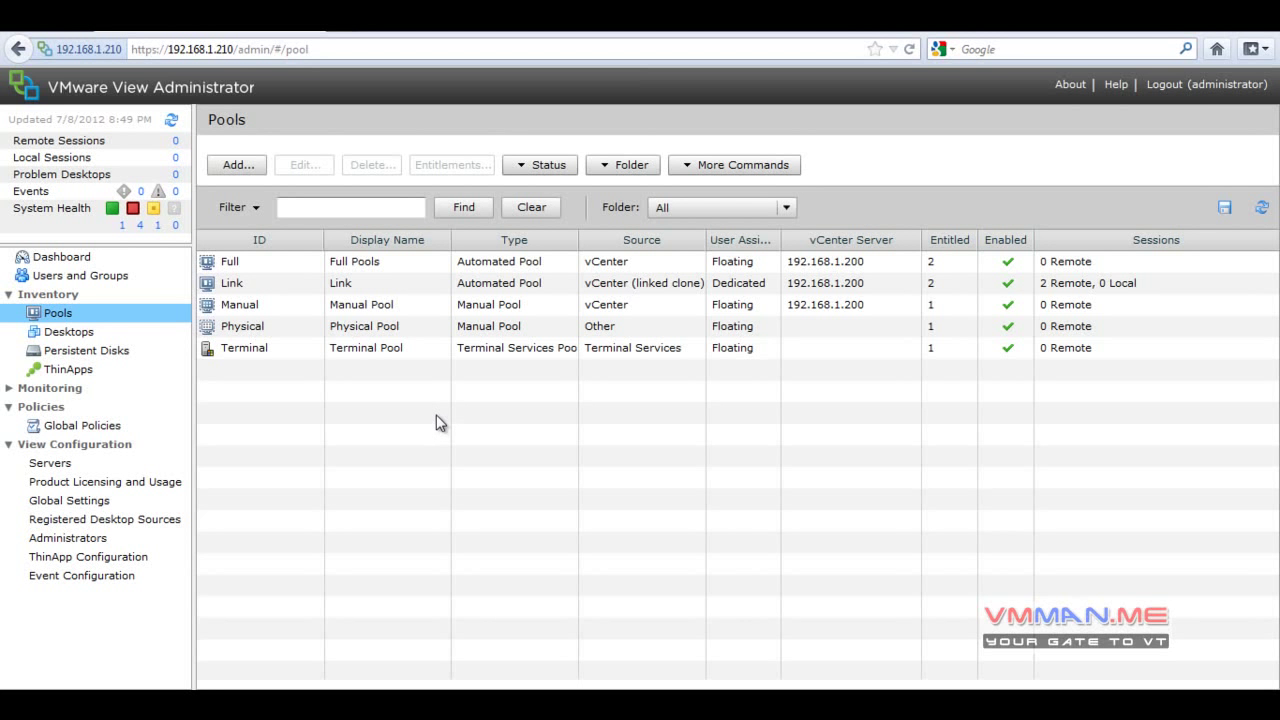
pyautogui.click(325, 286)
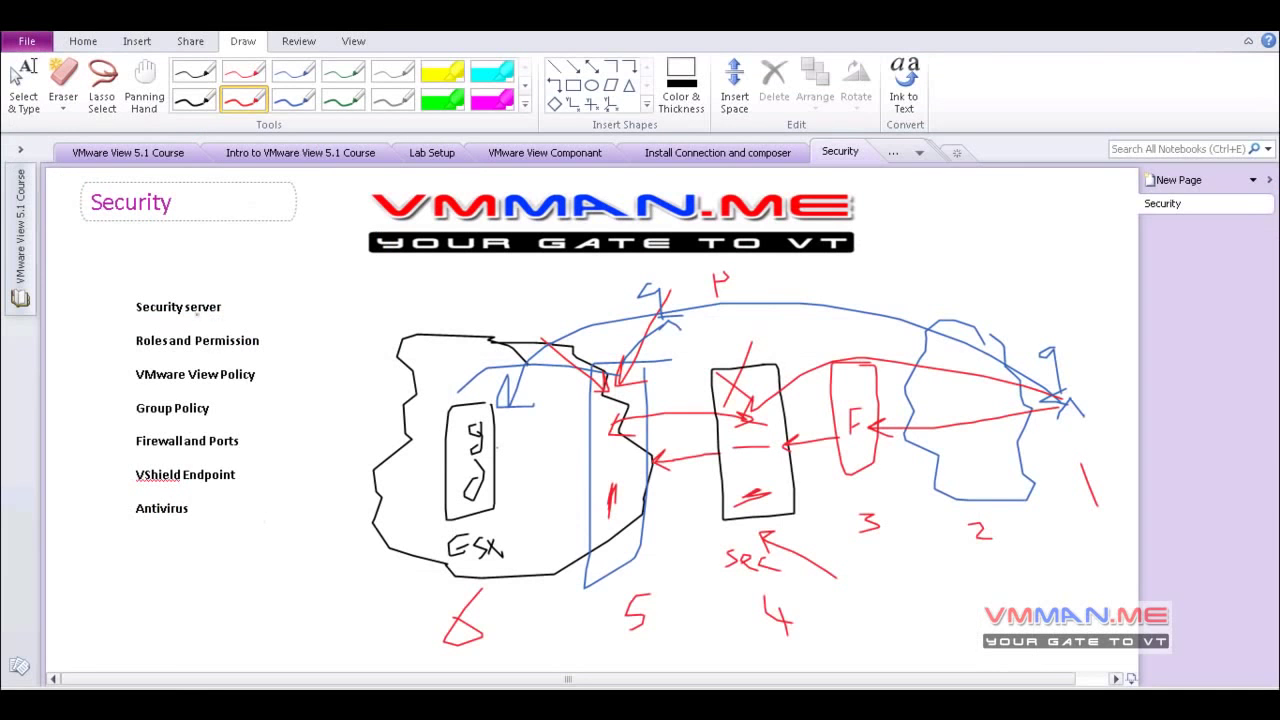
# Switch to the OneNote Security page and mark the Security server and Roles and Permission topics with pen strokes
pyautogui.moveTo(81, 312)
pyautogui.mouseDown()
pyautogui.moveTo(115, 312)
pyautogui.moveTo(106, 319)
pyautogui.mouseUp()
pyautogui.moveTo(86, 346)
pyautogui.mouseDown()
pyautogui.moveTo(122, 348)
pyautogui.moveTo(109, 355)
pyautogui.mouseUp()
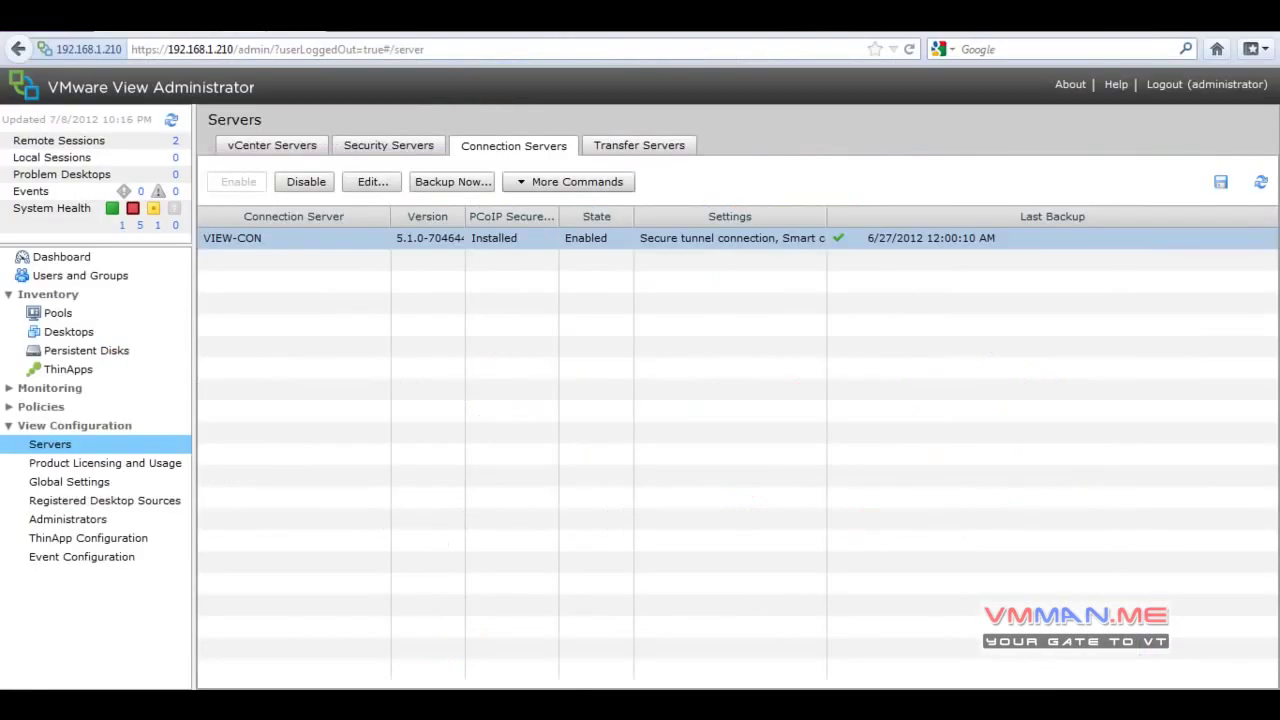
# Back in View Administrator, examine the existing administrators and the privileges of the built-in roles, including Administrators (Read only) and Agent Registration Administrators
pyautogui.click(74, 521)
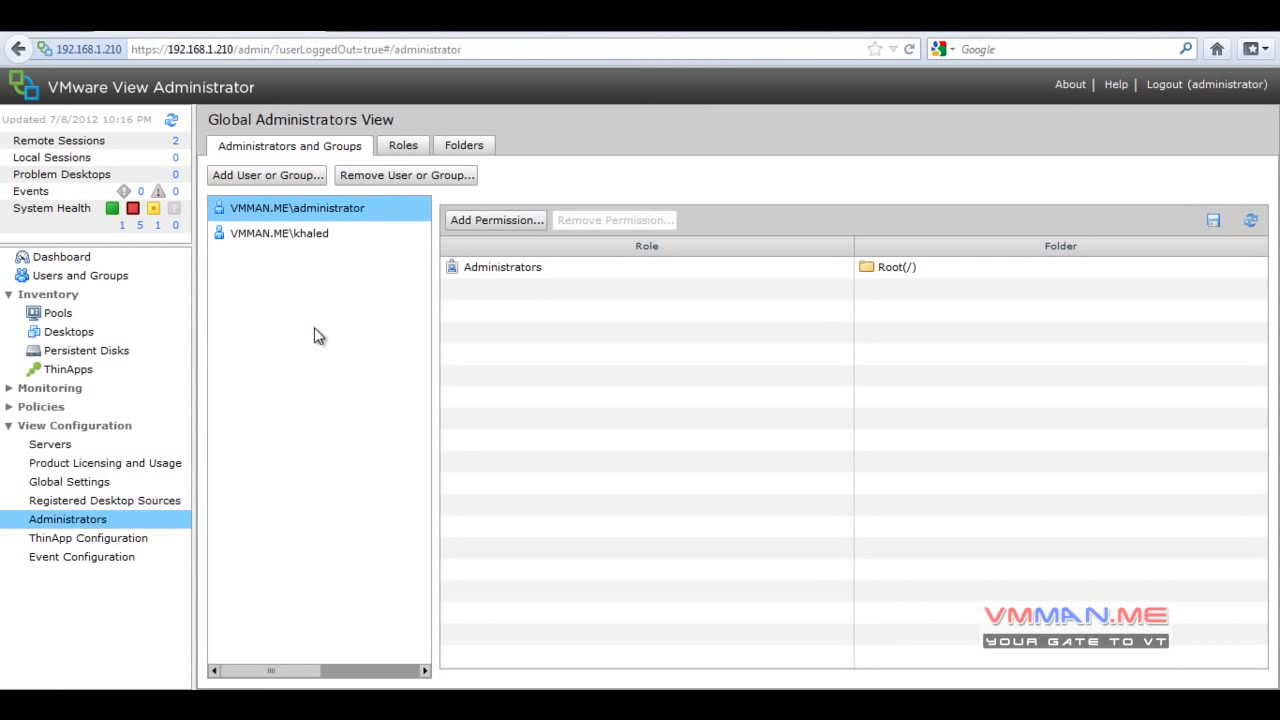
pyautogui.click(400, 148)
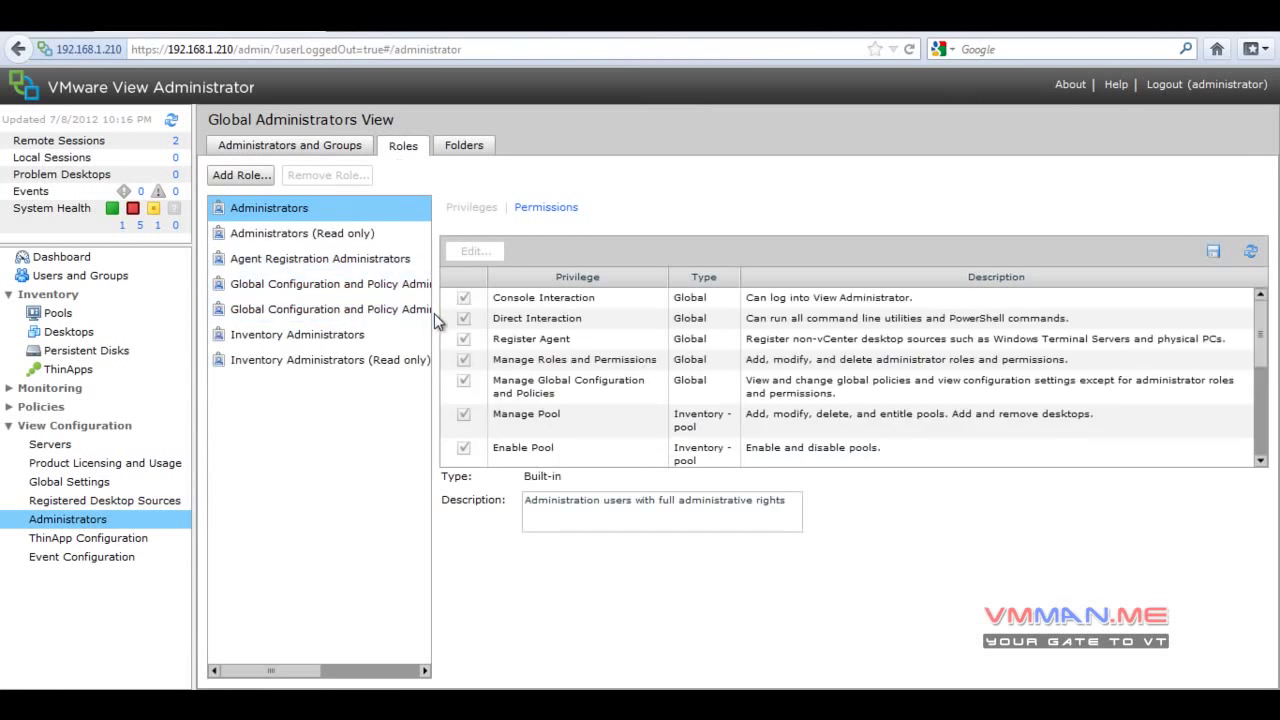
pyautogui.click(301, 234)
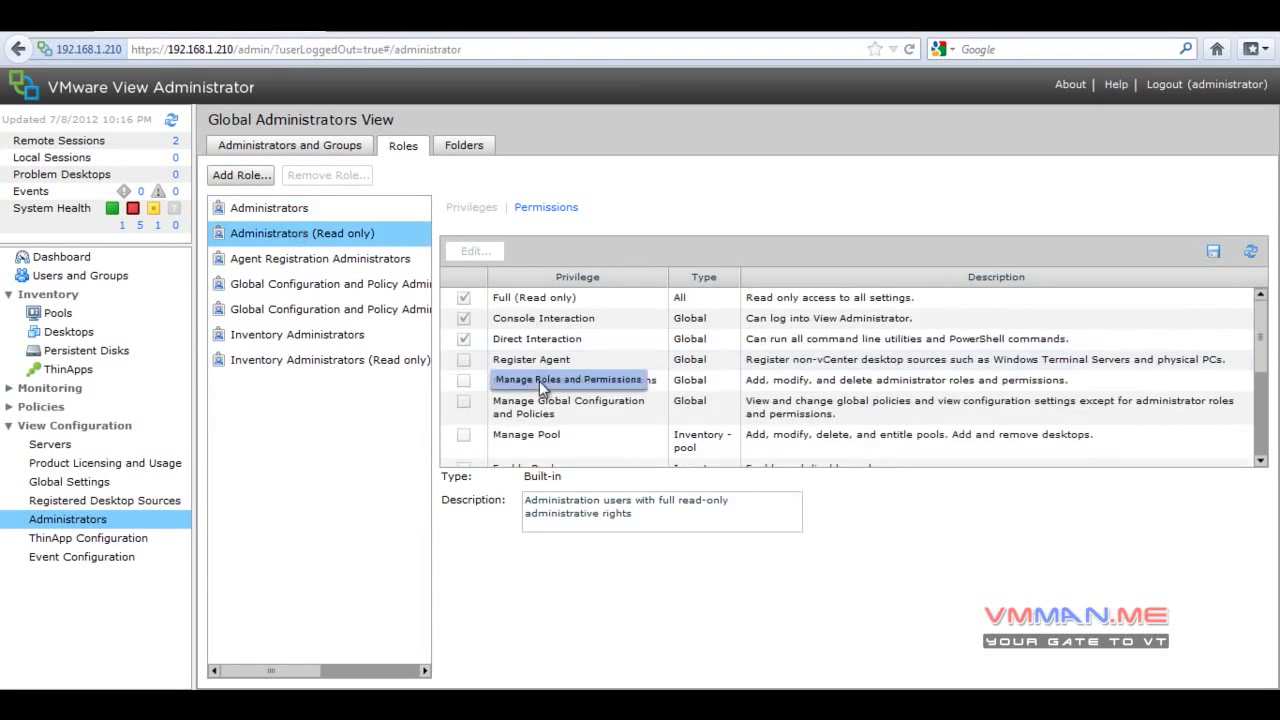
pyautogui.click(283, 259)
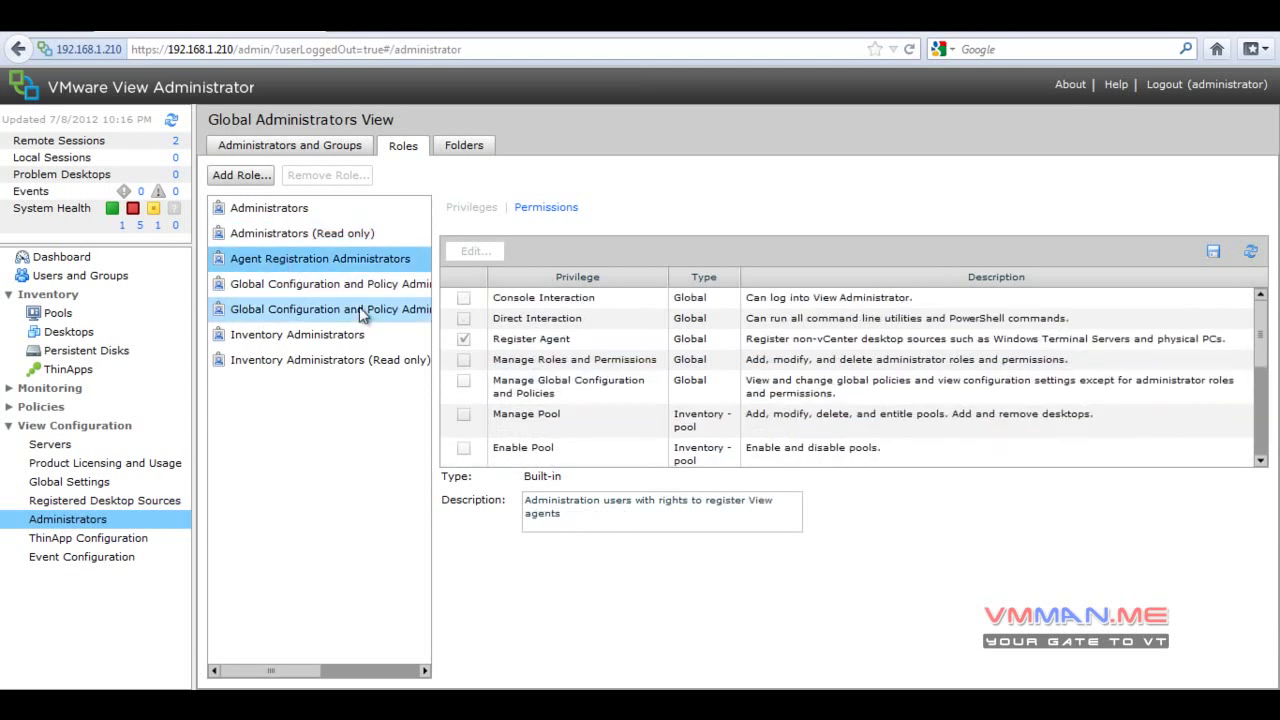
pyautogui.click(297, 312)
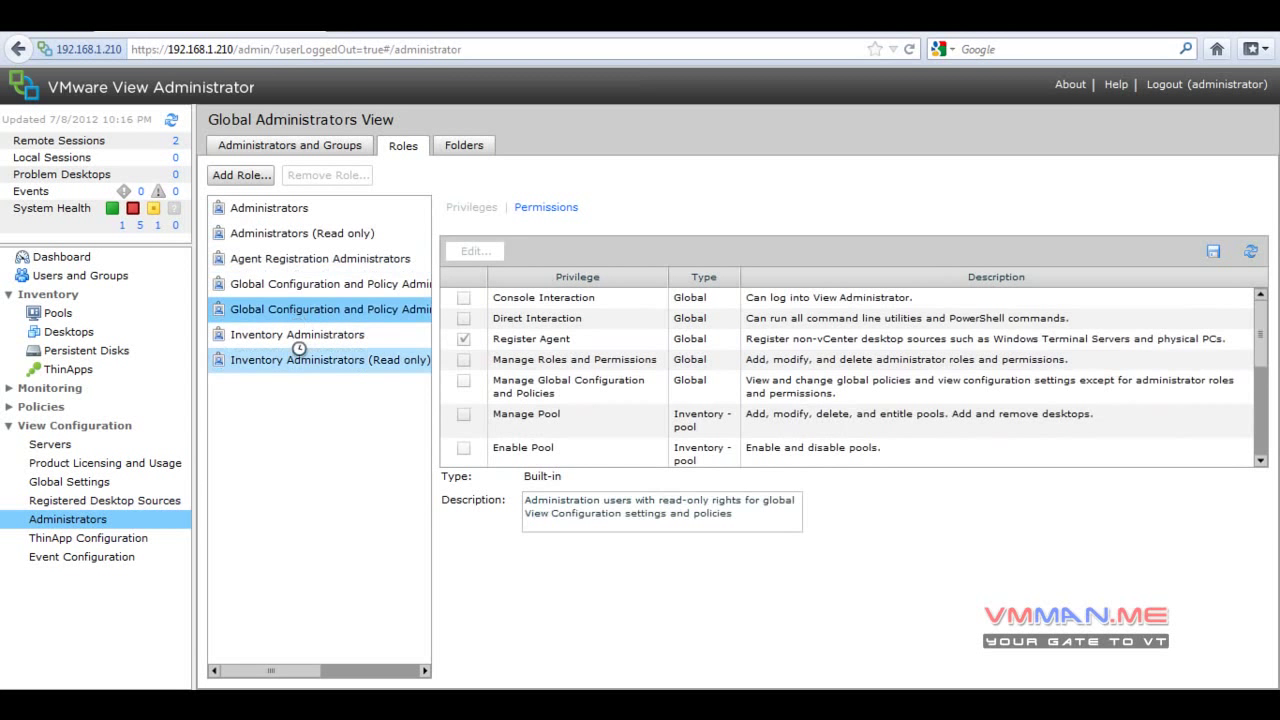
pyautogui.click(298, 357)
pyautogui.click(297, 335)
pyautogui.click(300, 258)
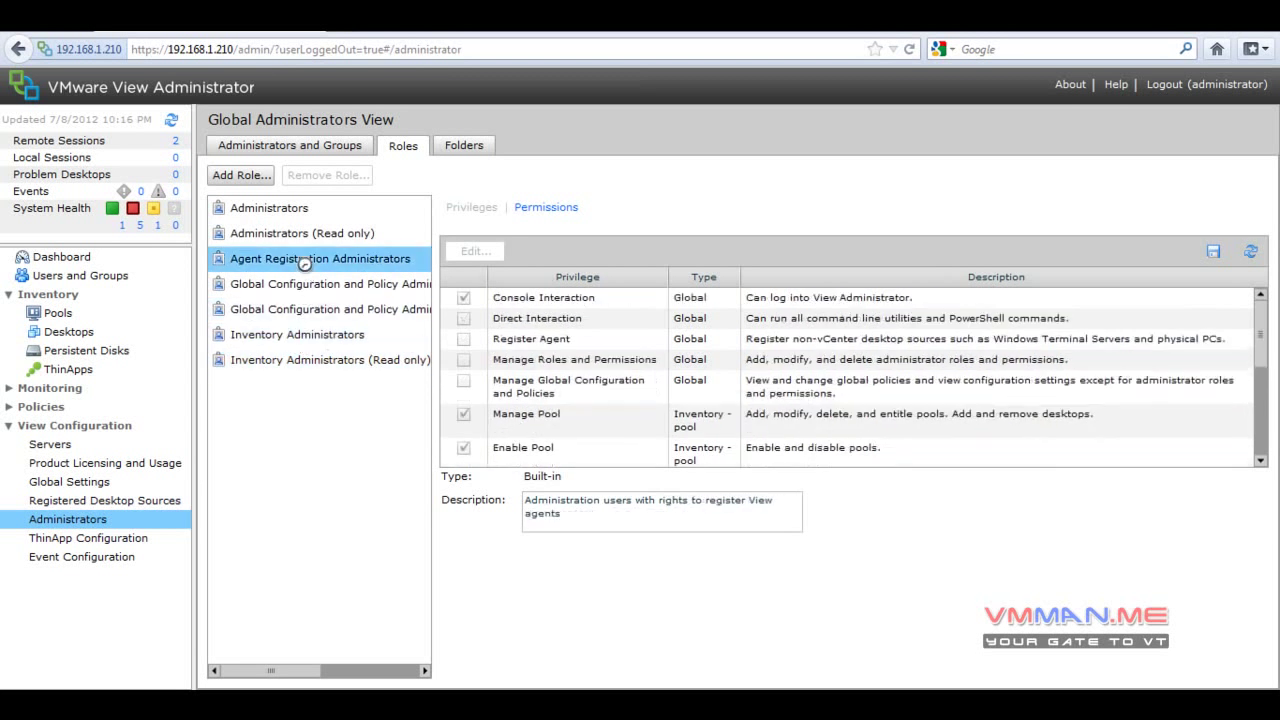
pyautogui.click(300, 233)
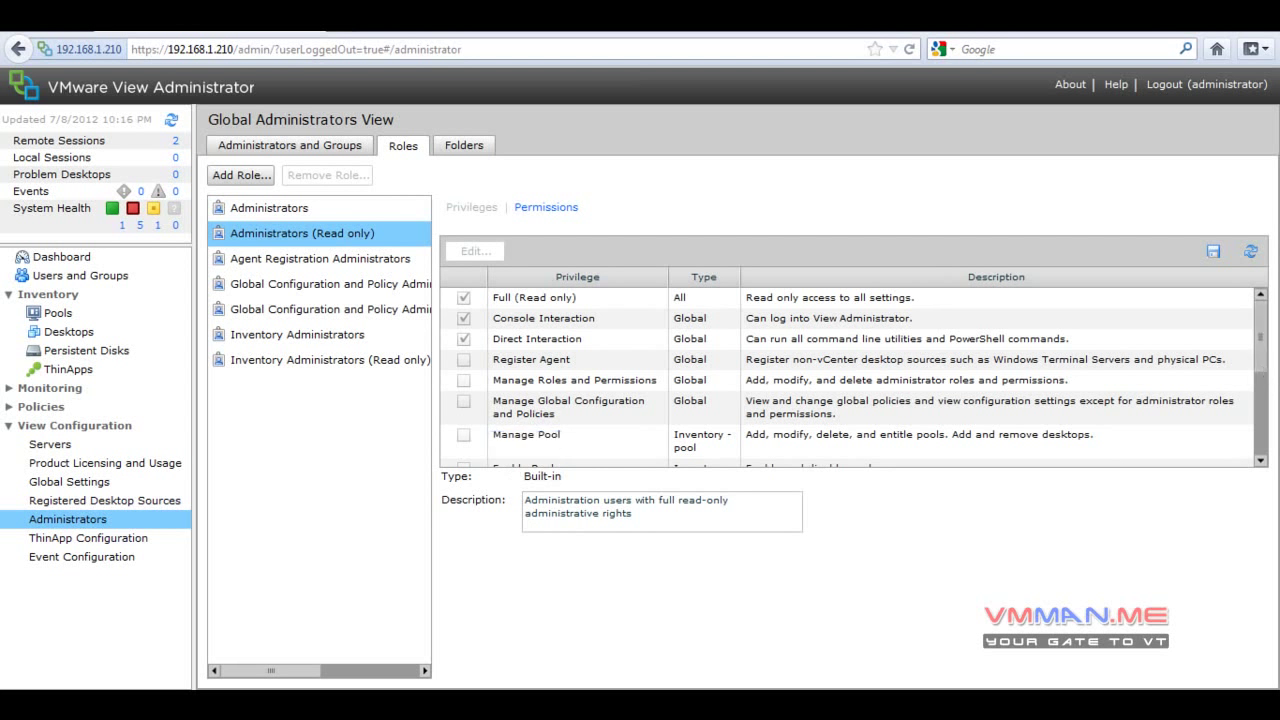
pyautogui.scroll(-2, 1262, 415)
pyautogui.moveTo(1262, 415); pyautogui.dragTo(1262, 300)
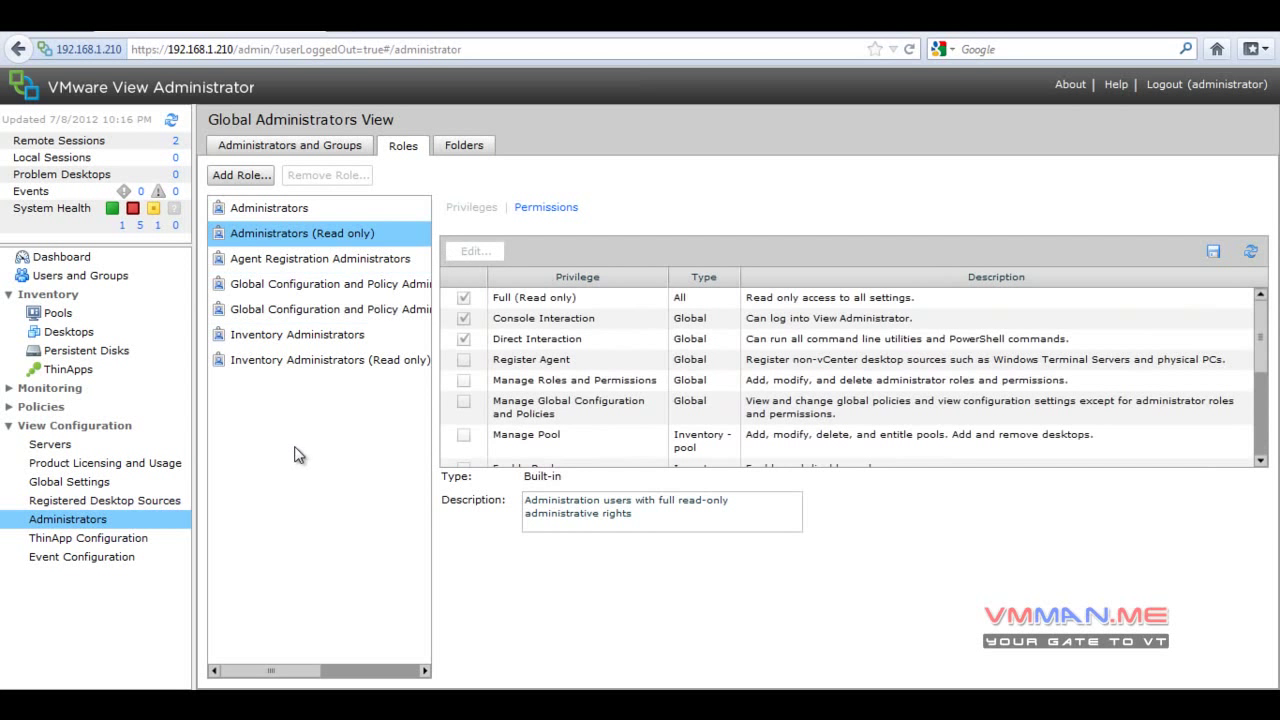
# Add a role named helpdesk with the Direct Interaction, Register Agent, Manage Local Sessions and Manage Persistent Disks privileges, and review it
pyautogui.click(241, 175)
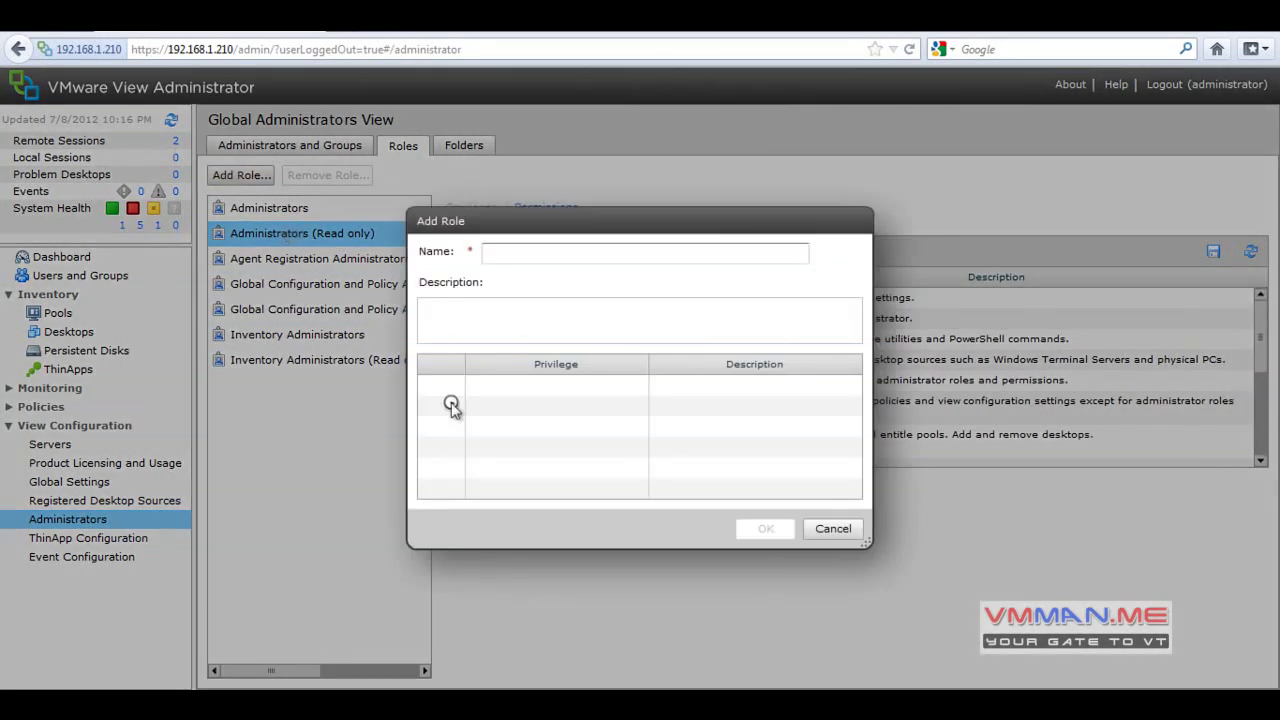
pyautogui.click(520, 251)
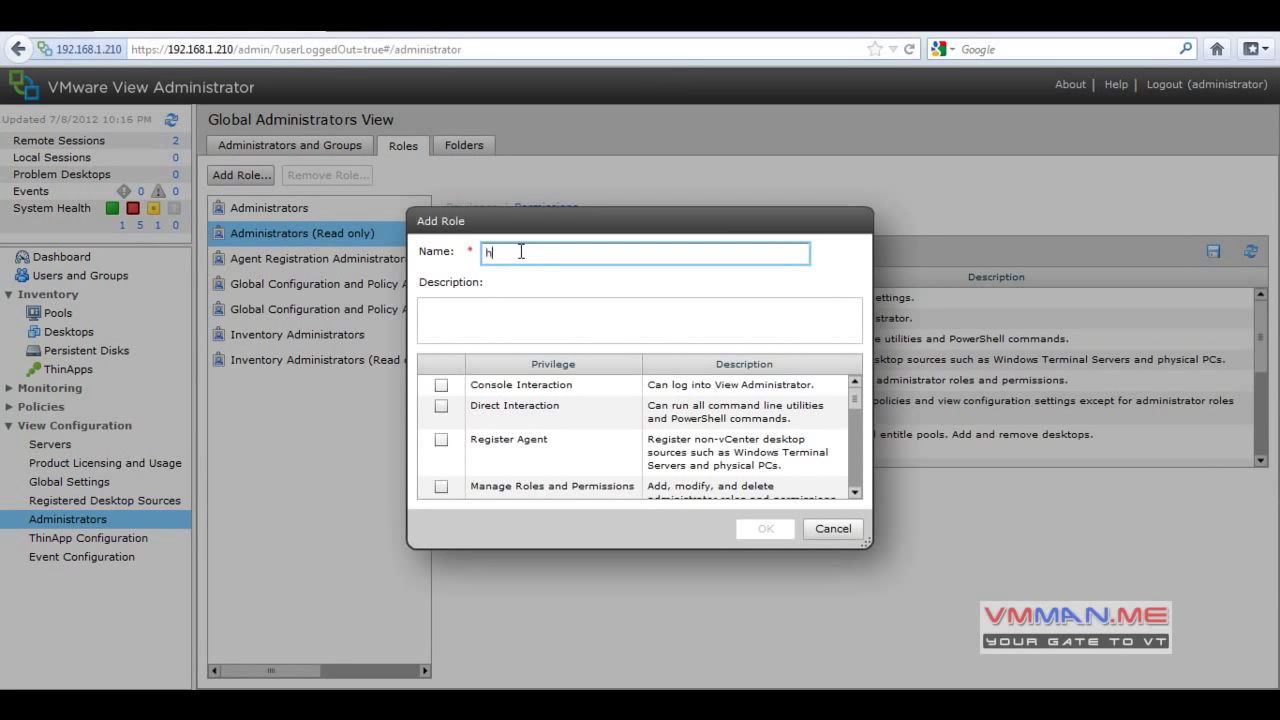
pyautogui.write('helpdesk')
pyautogui.click(441, 407)
pyautogui.click(442, 441)
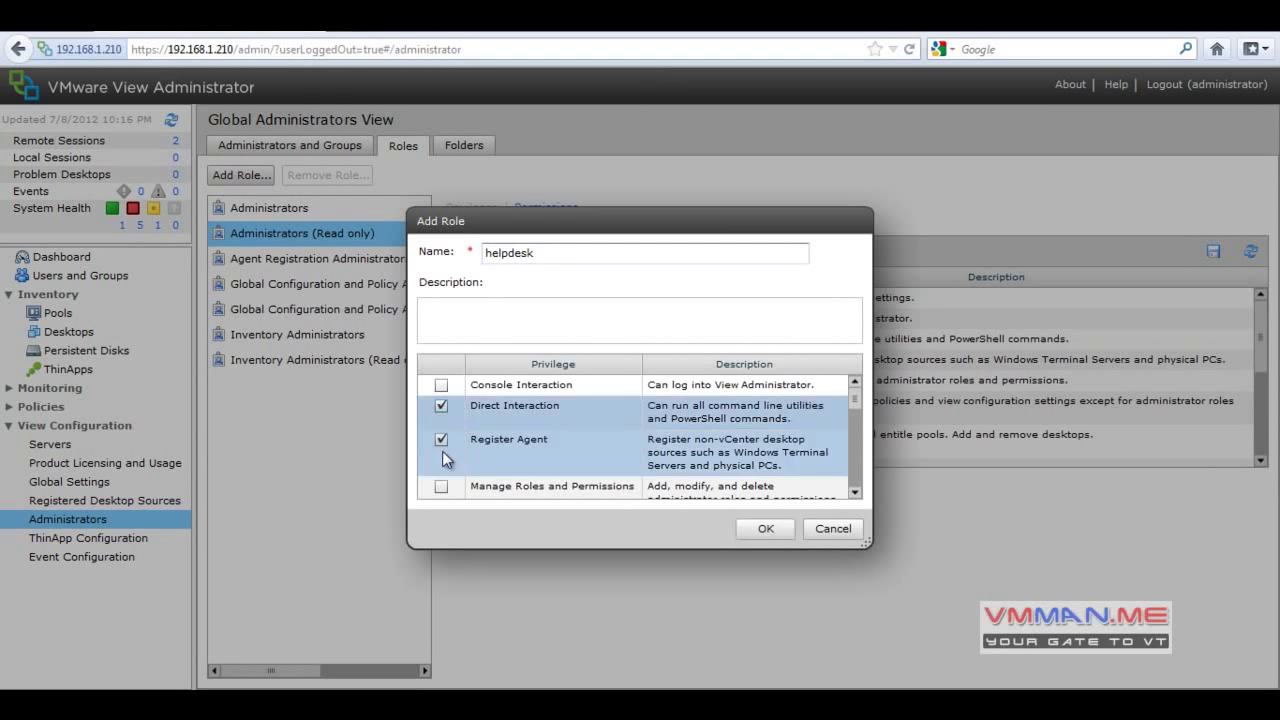
pyautogui.moveTo(847, 396); pyautogui.dragTo(848, 486)
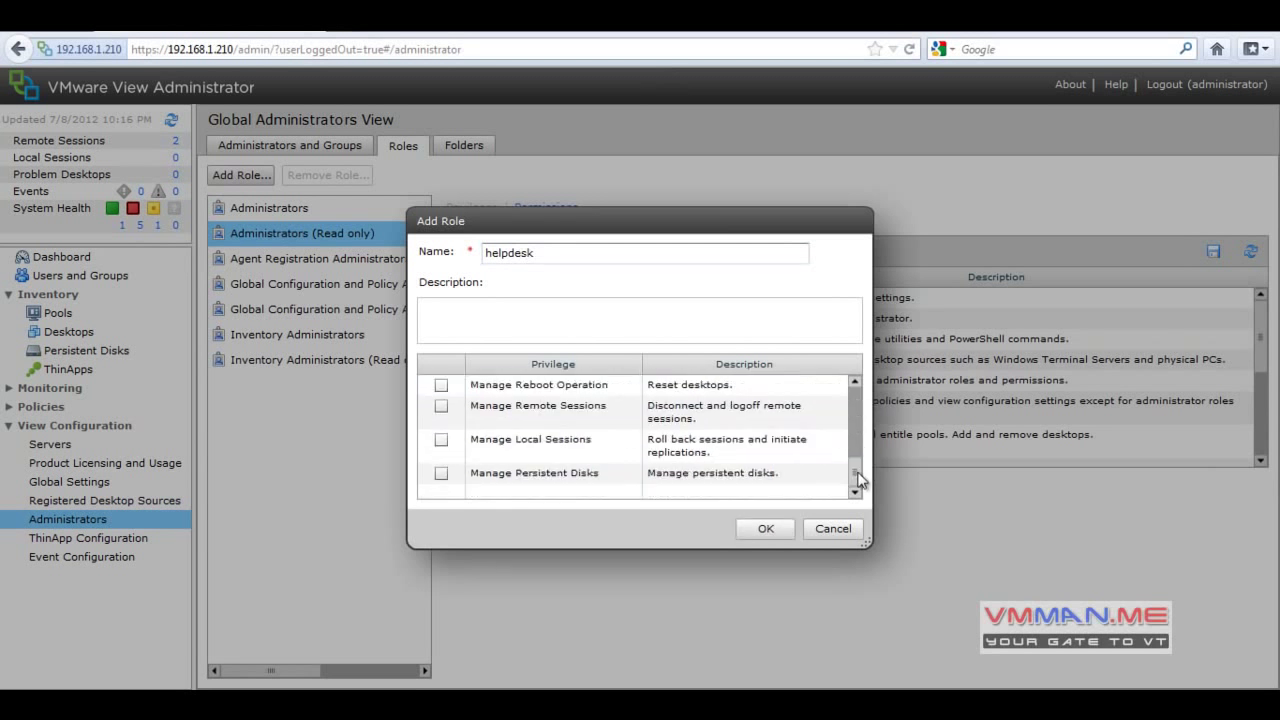
pyautogui.click(441, 440)
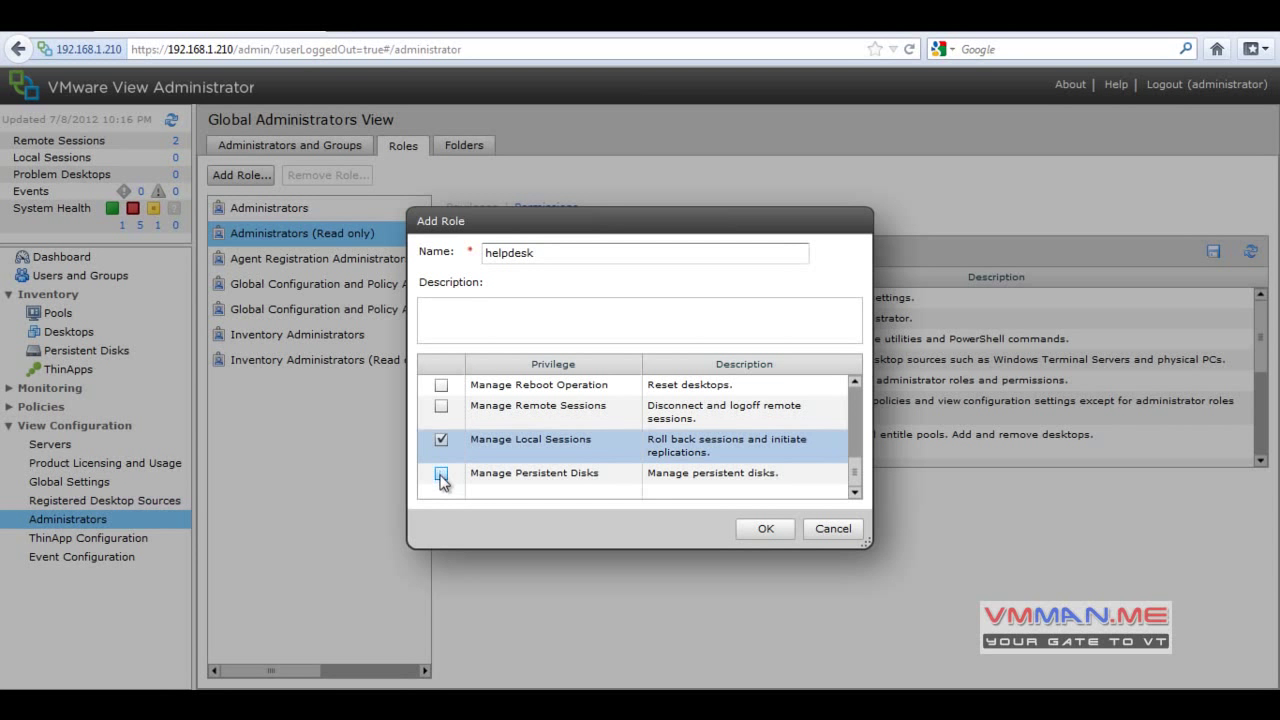
pyautogui.click(441, 473)
pyautogui.click(766, 530)
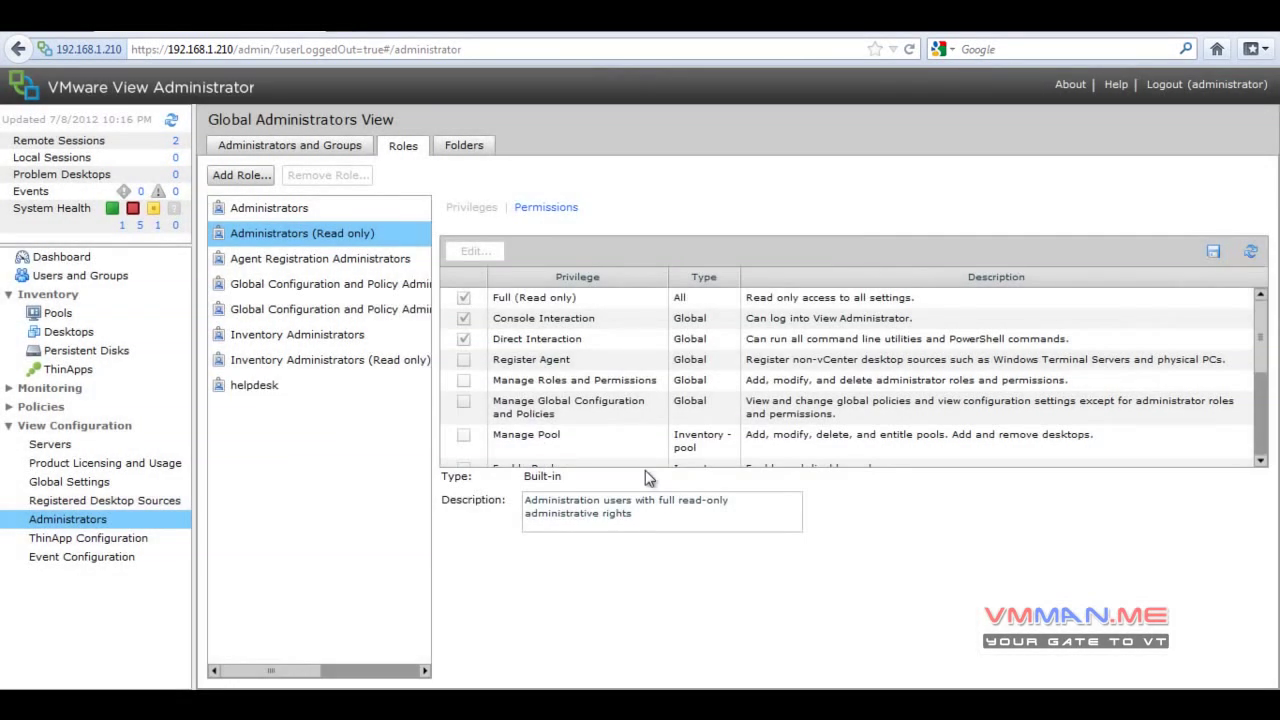
pyautogui.click(254, 386)
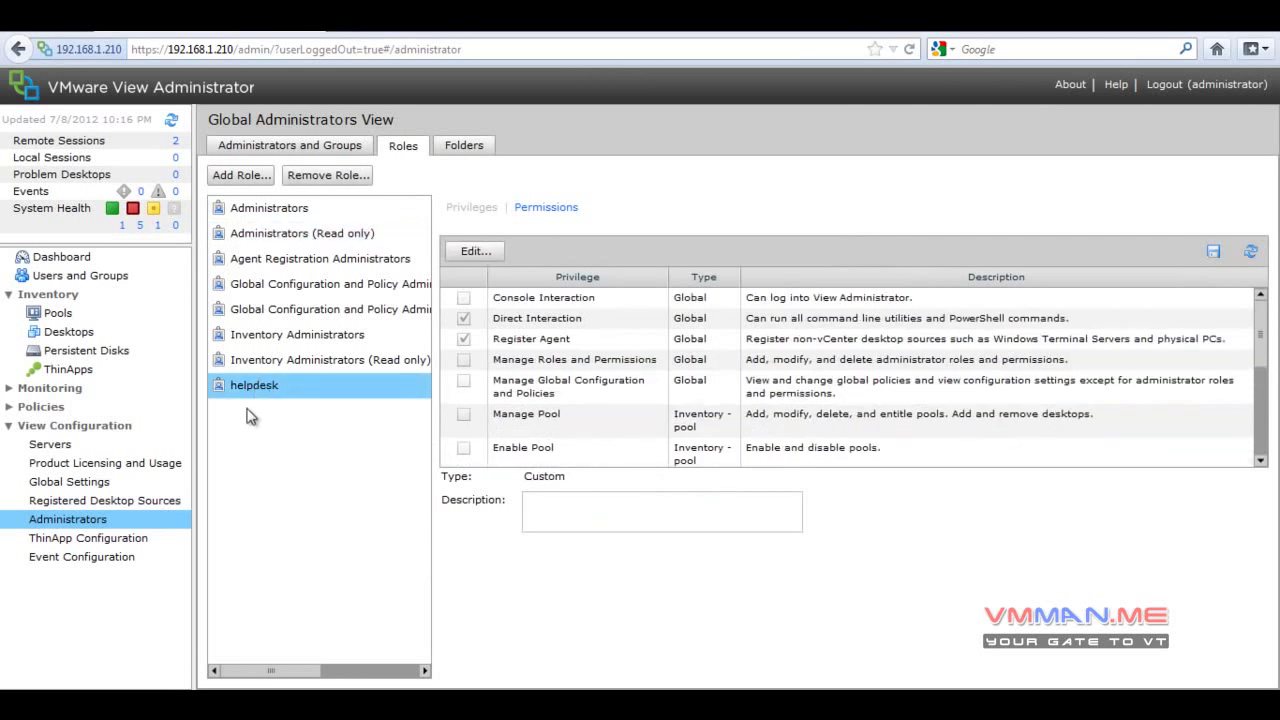
# Start adding a new administrator by searching the entire directory for users only and choosing User1
pyautogui.click(279, 146)
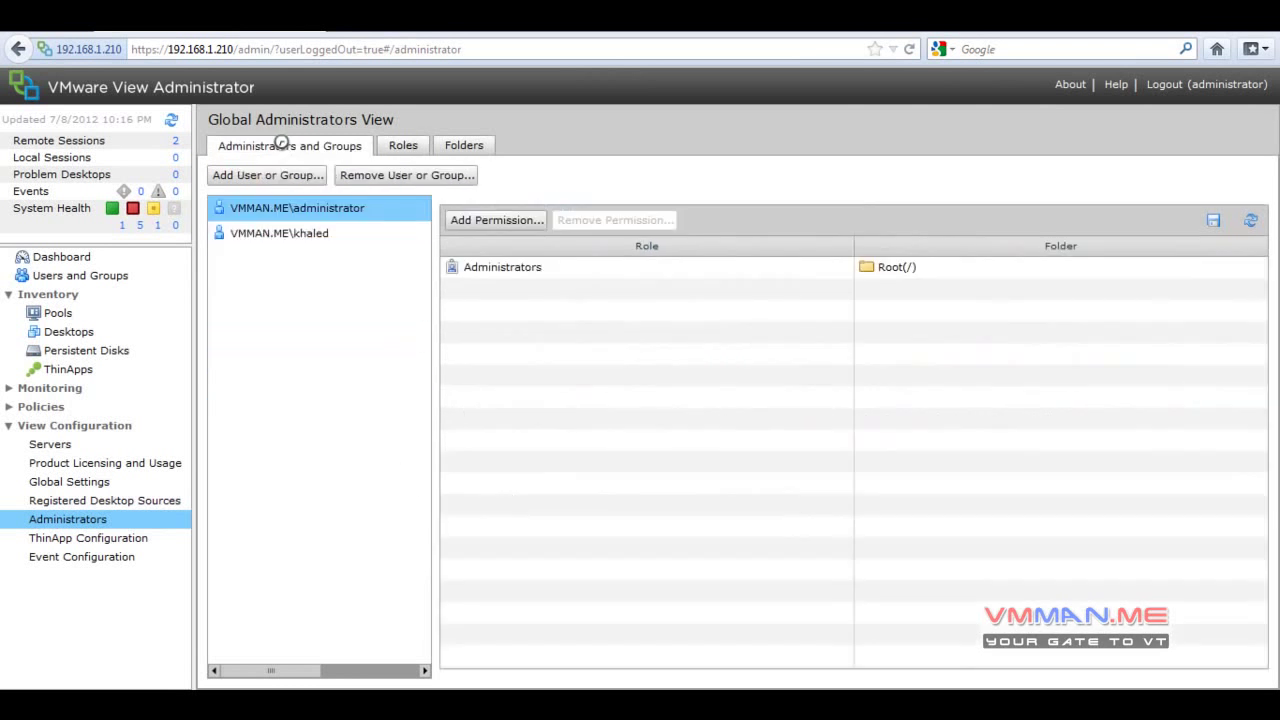
pyautogui.click(269, 176)
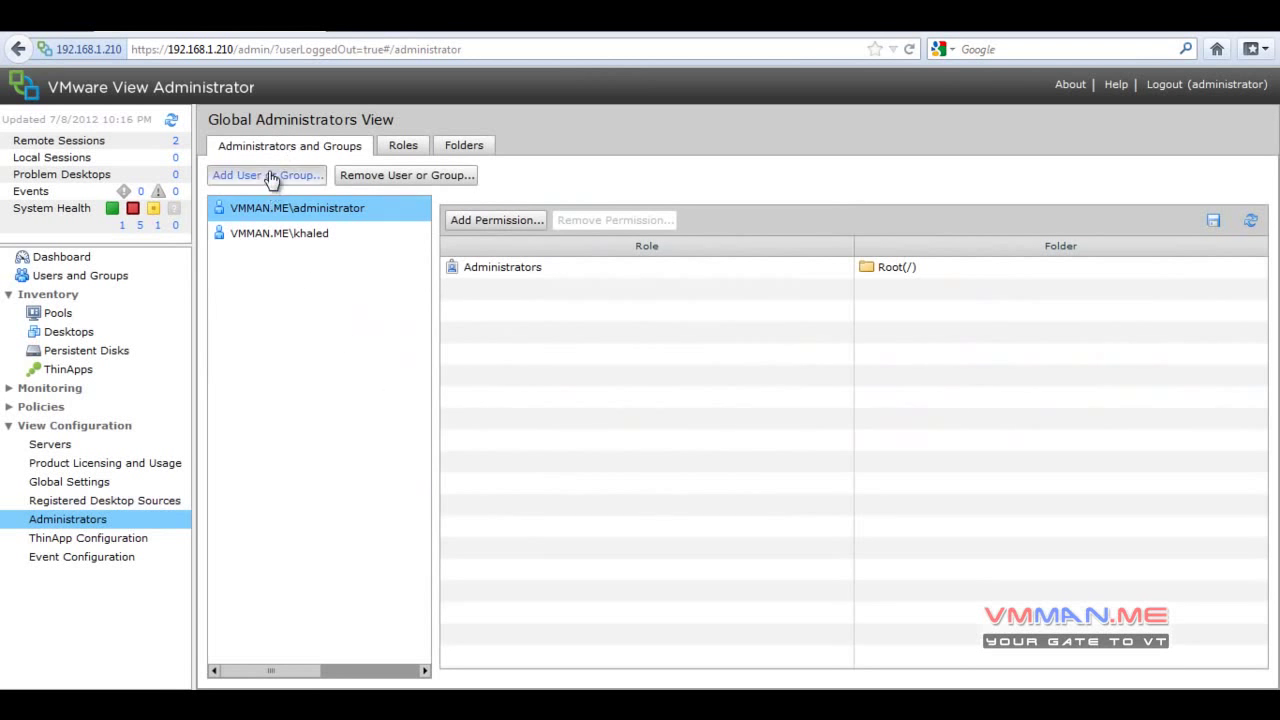
pyautogui.click(840, 567)
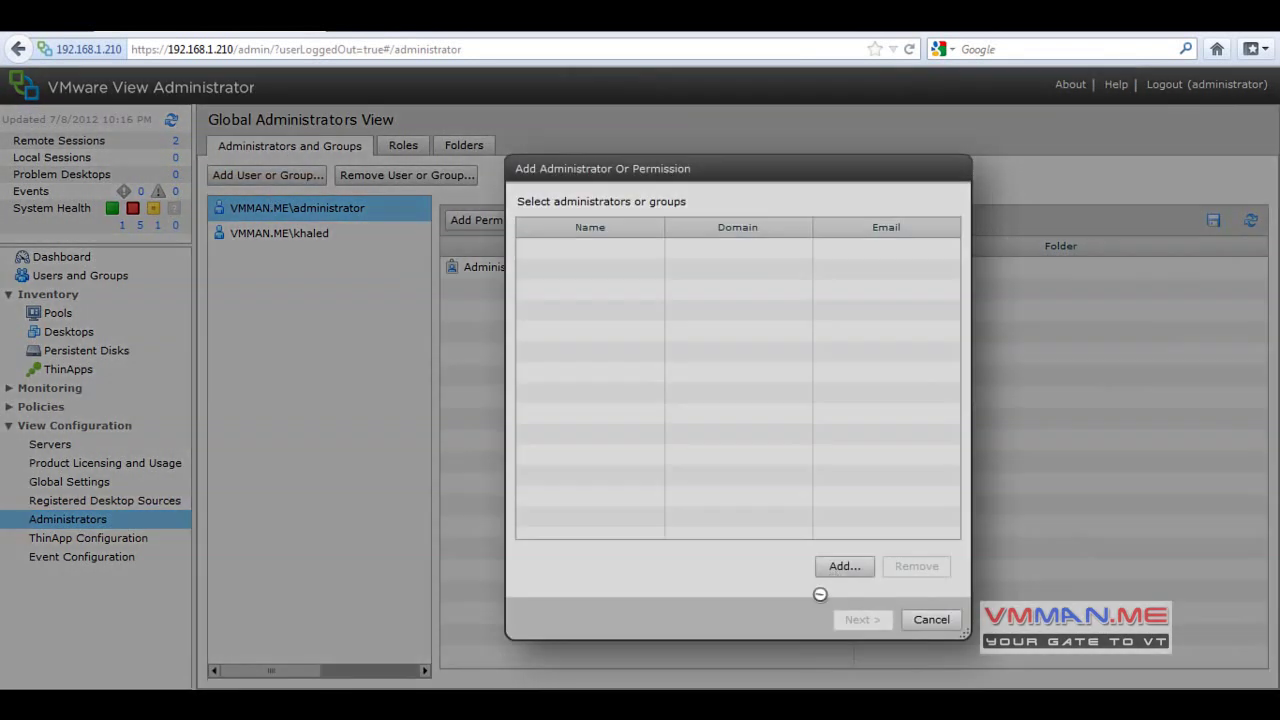
pyautogui.click(621, 336)
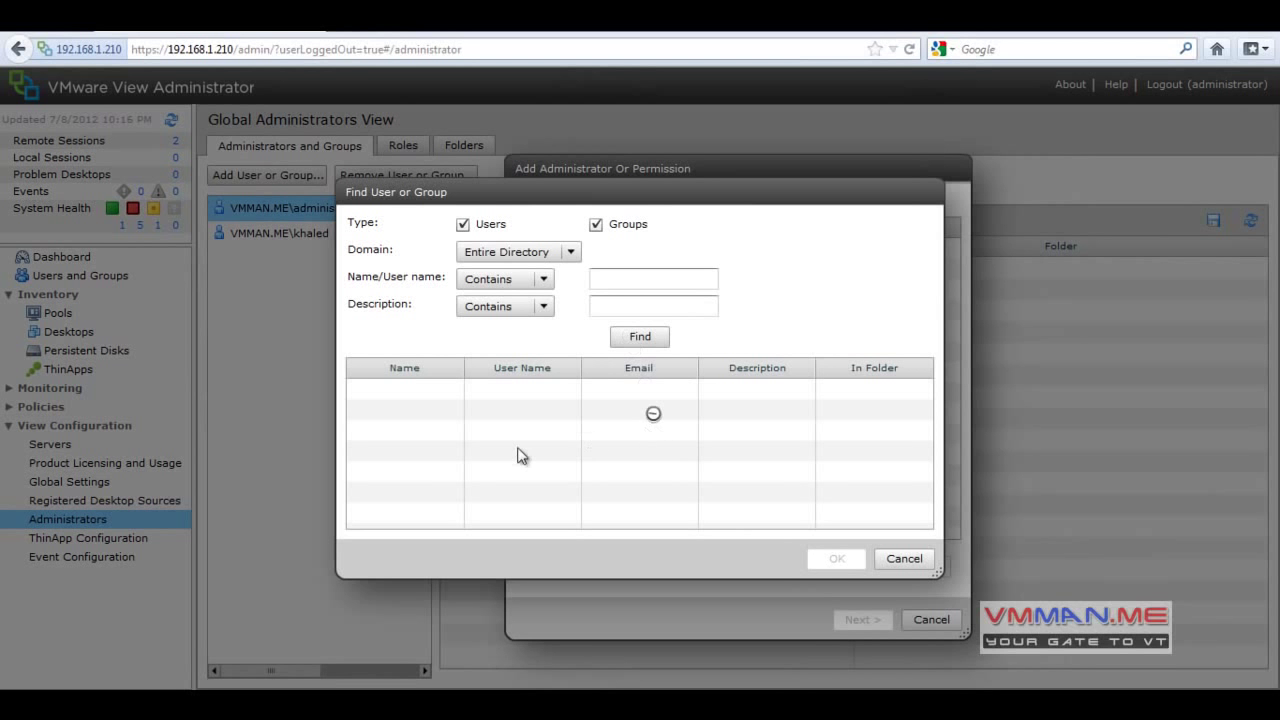
pyautogui.click(575, 470)
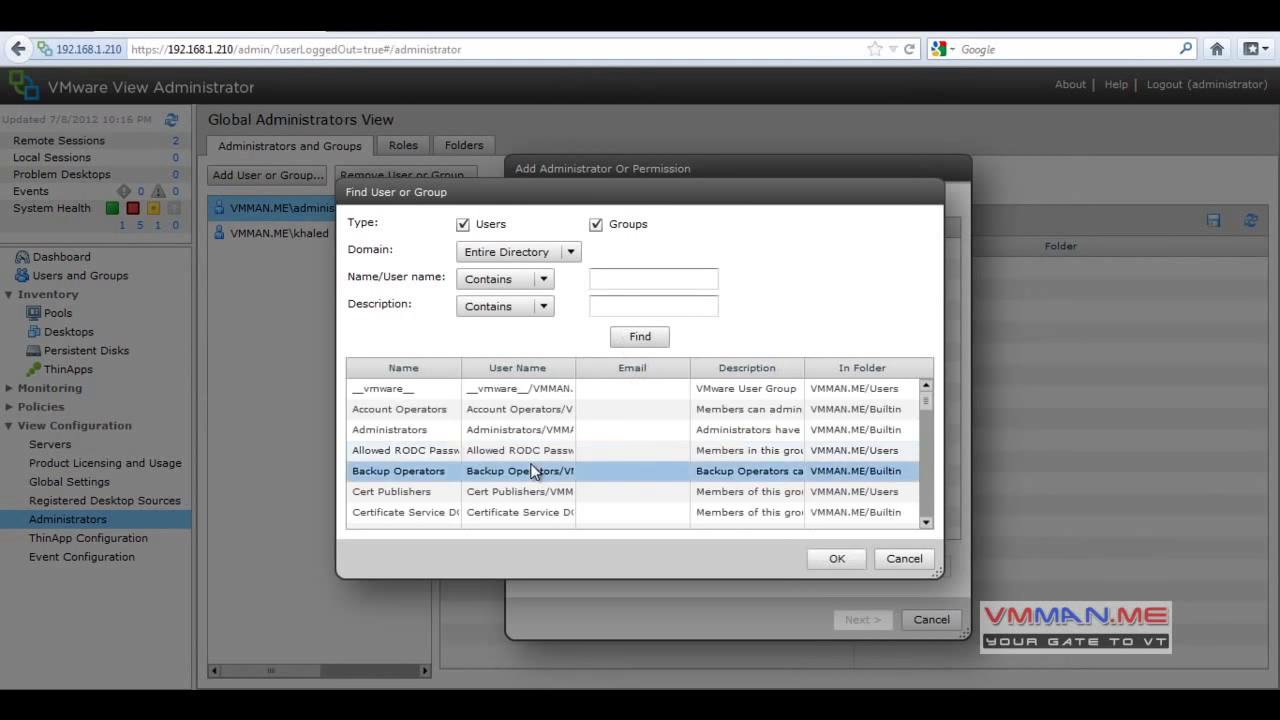
pyautogui.click(645, 340)
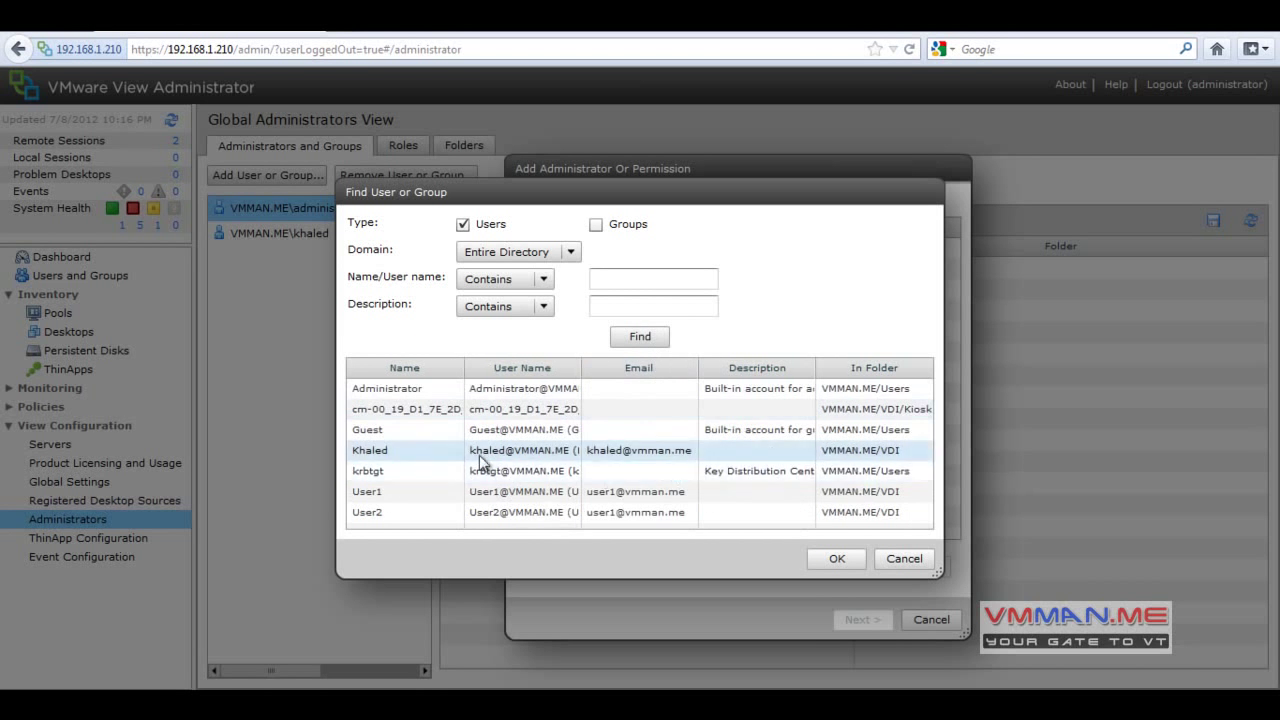
pyautogui.click(431, 451)
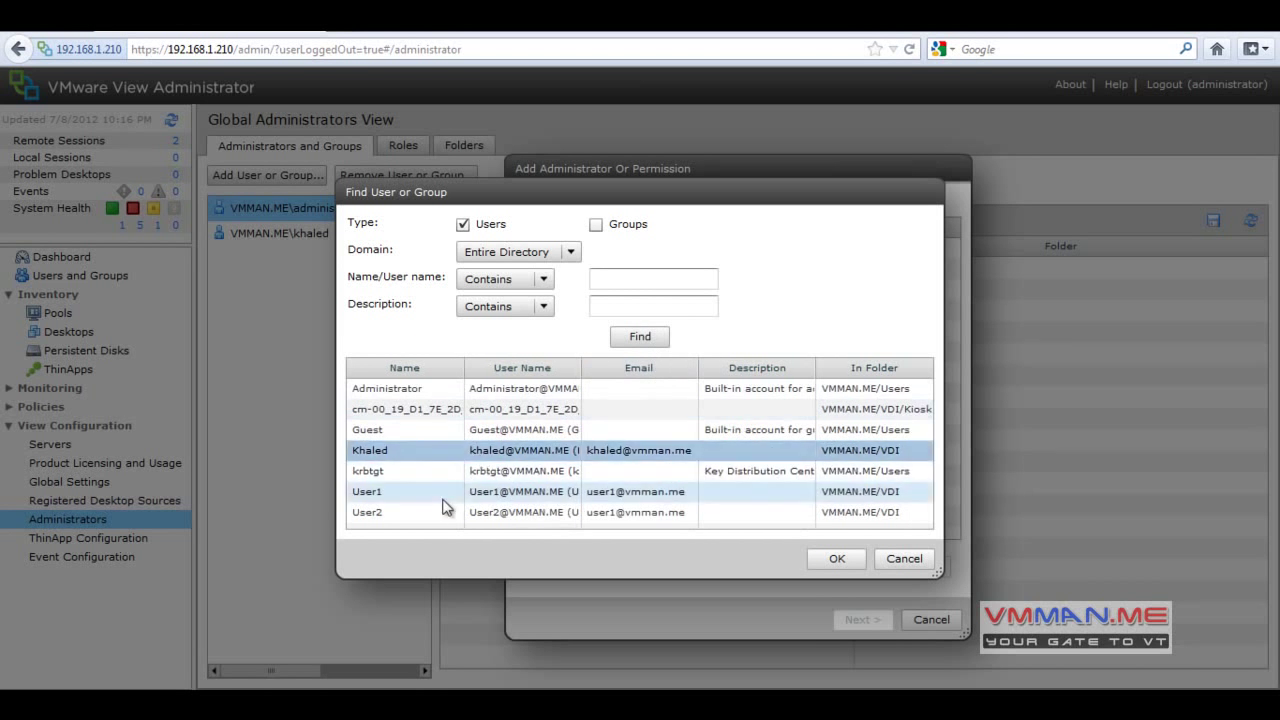
pyautogui.click(443, 496)
pyautogui.click(836, 559)
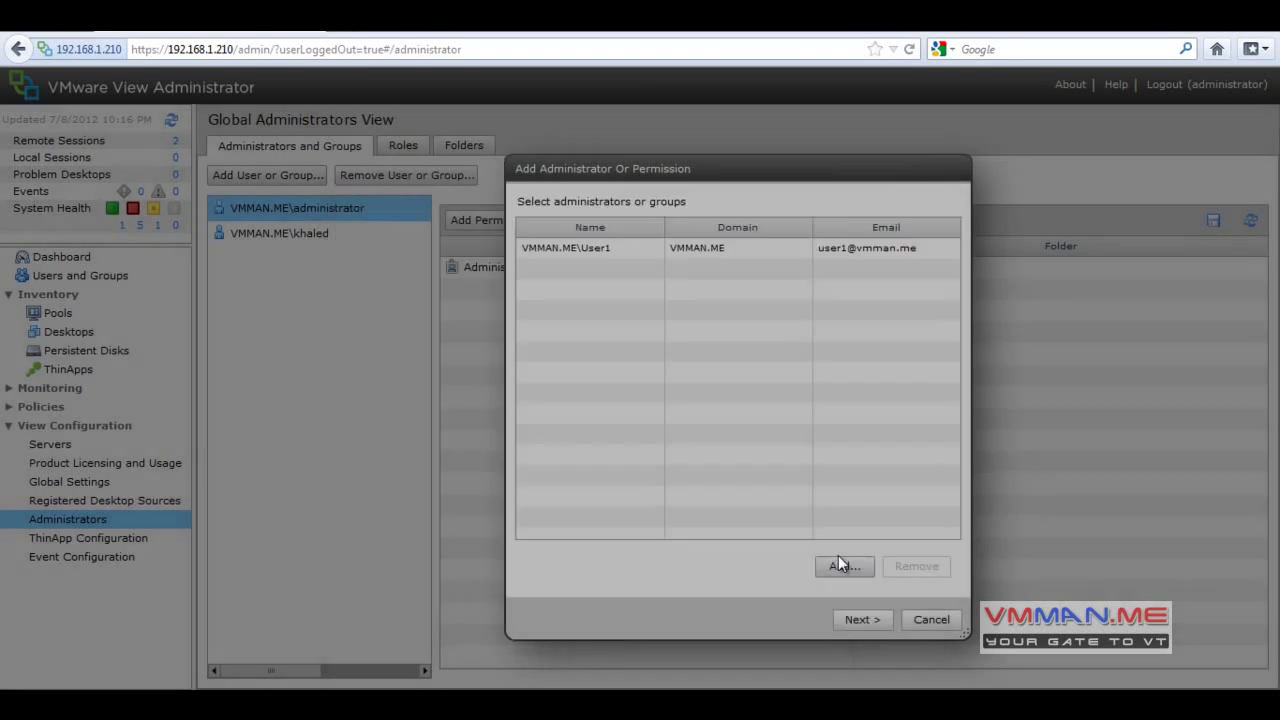
# Assign User1 the helpdesk role on the Root(/) folder, finish adding the administrator, and check the resulting permission
pyautogui.click(862, 619)
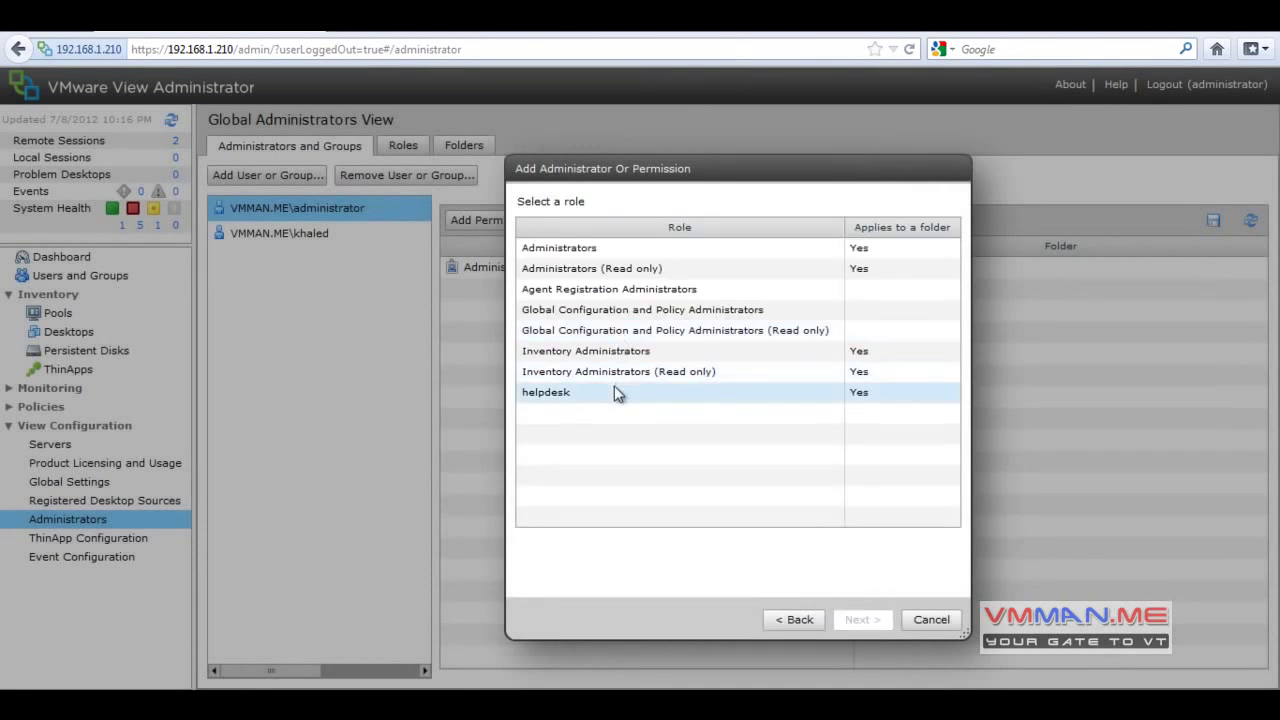
pyautogui.click(608, 394)
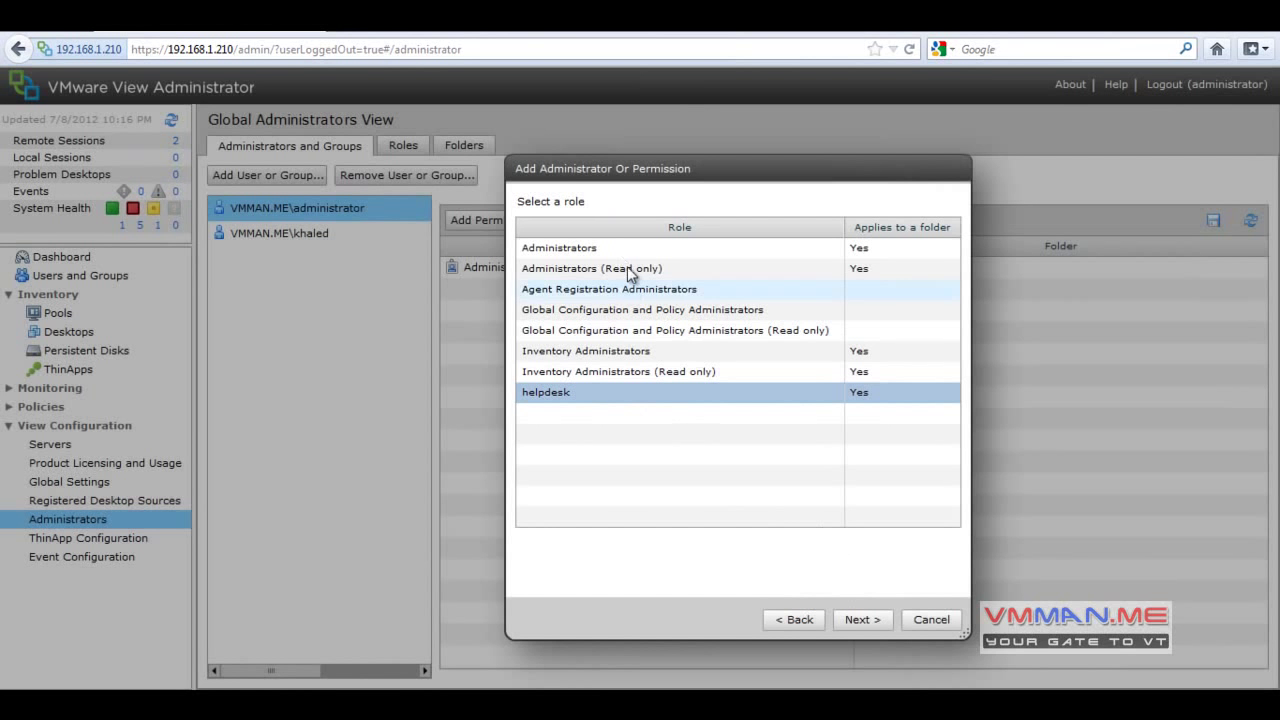
pyautogui.click(857, 620)
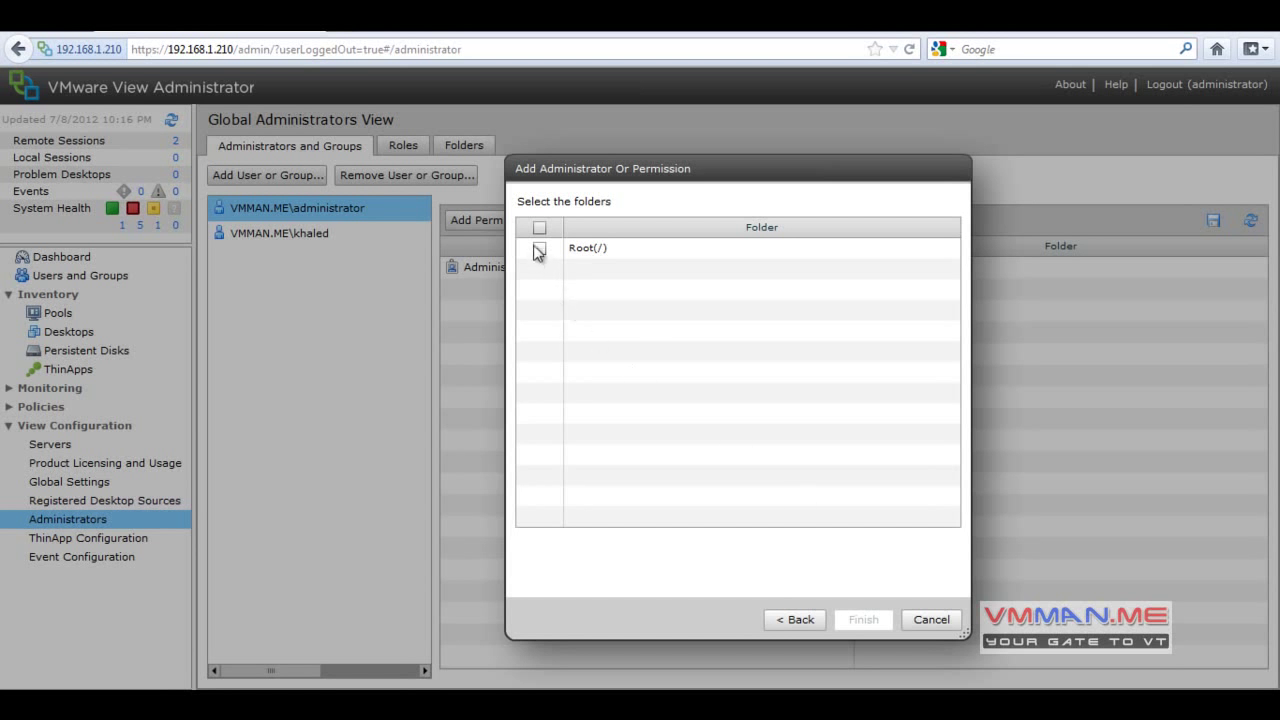
pyautogui.click(539, 248)
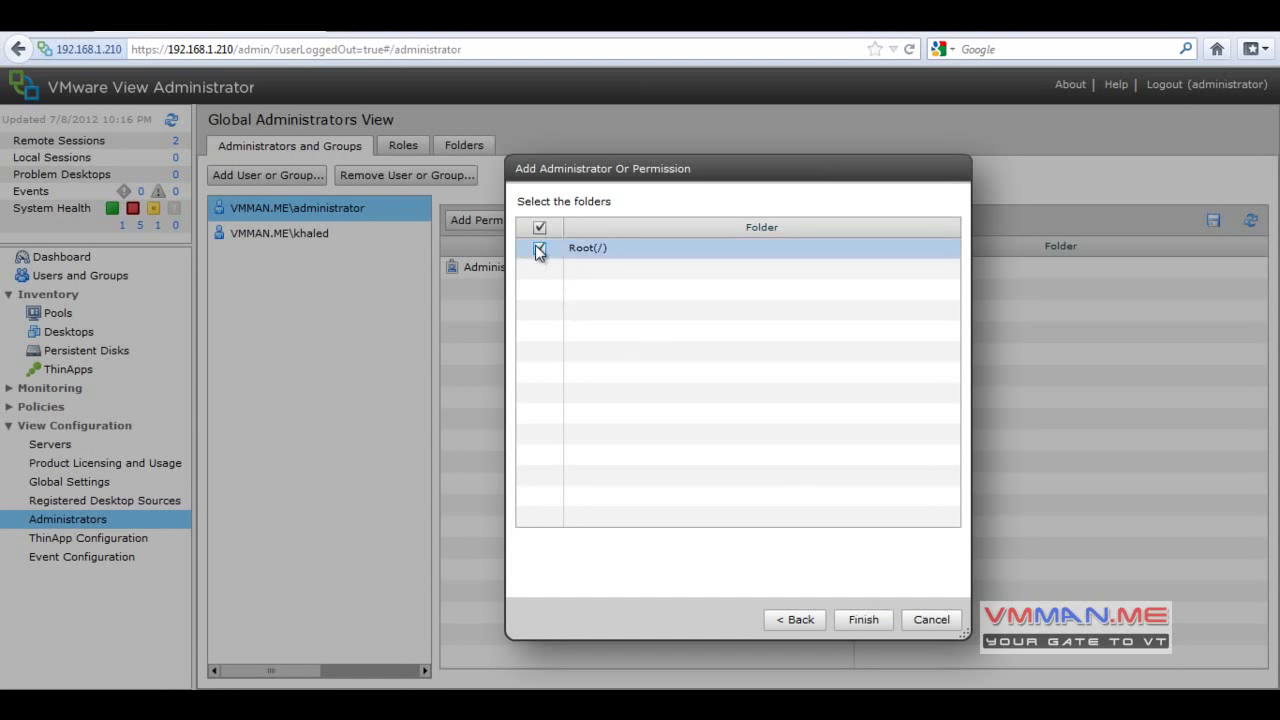
pyautogui.click(865, 619)
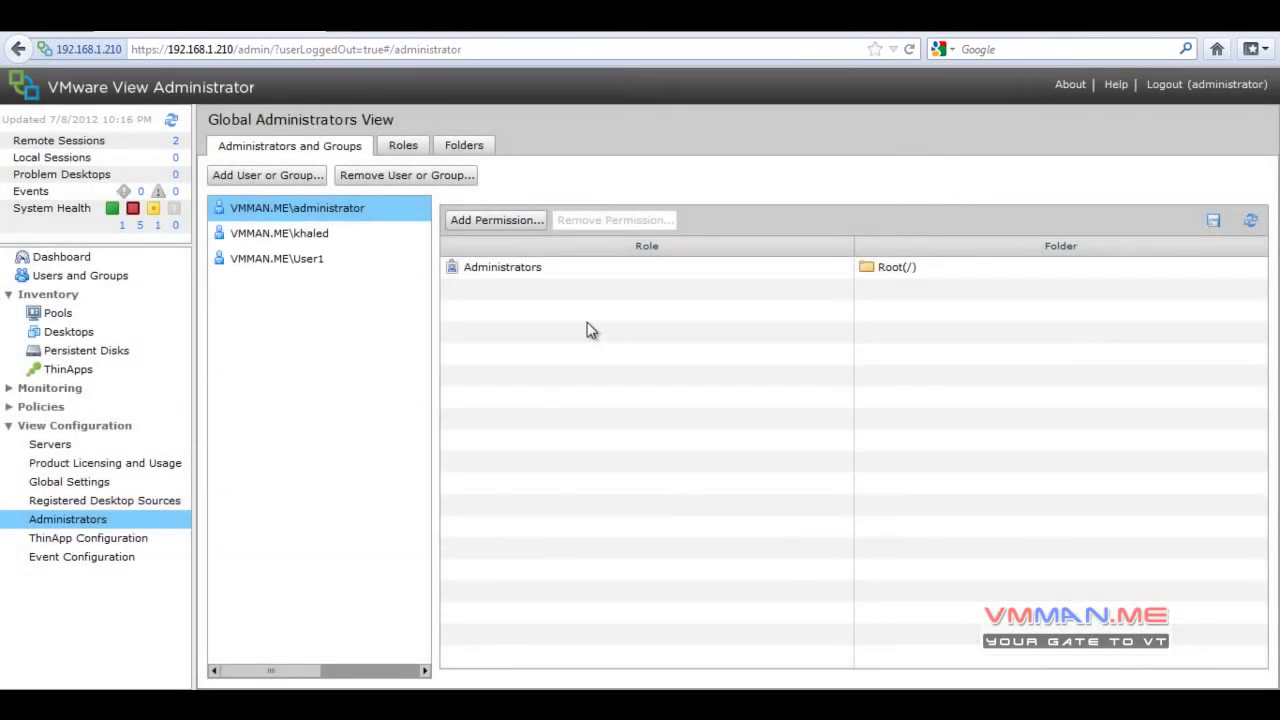
pyautogui.click(268, 259)
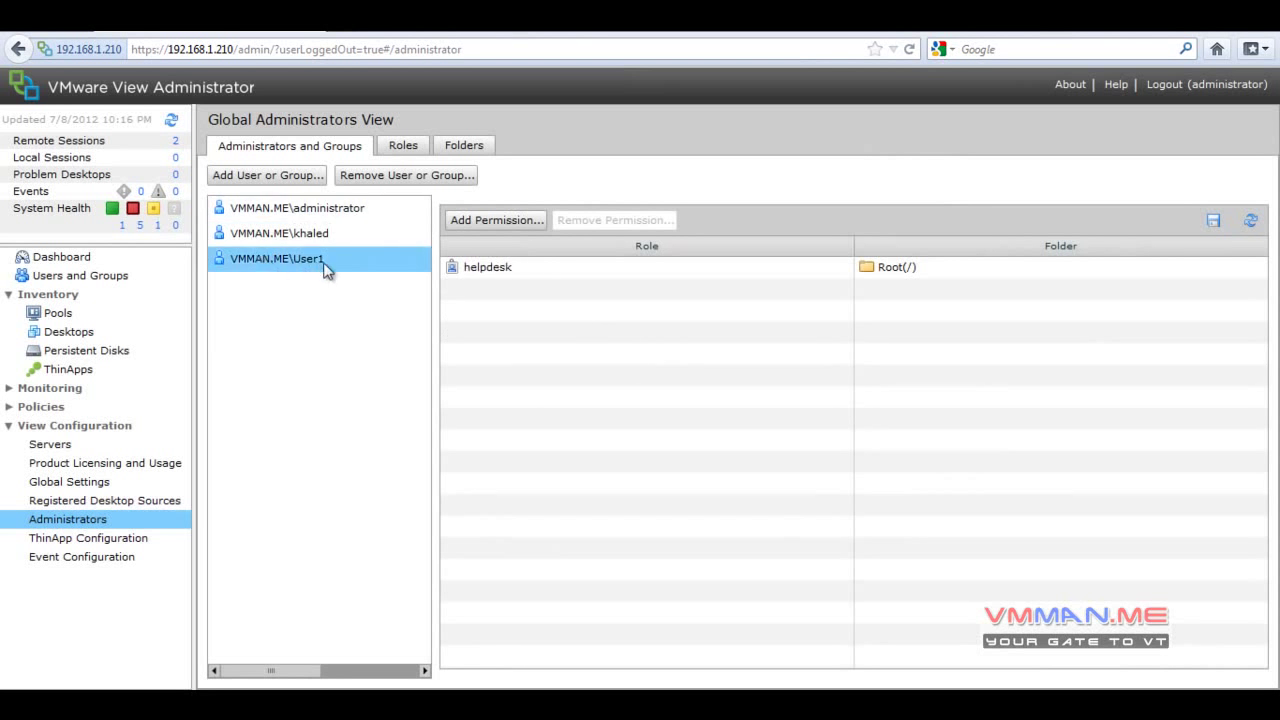
# Add the Global Configuration and Policy Administrators role to User1's permissions and review the two assigned roles
pyautogui.click(495, 268)
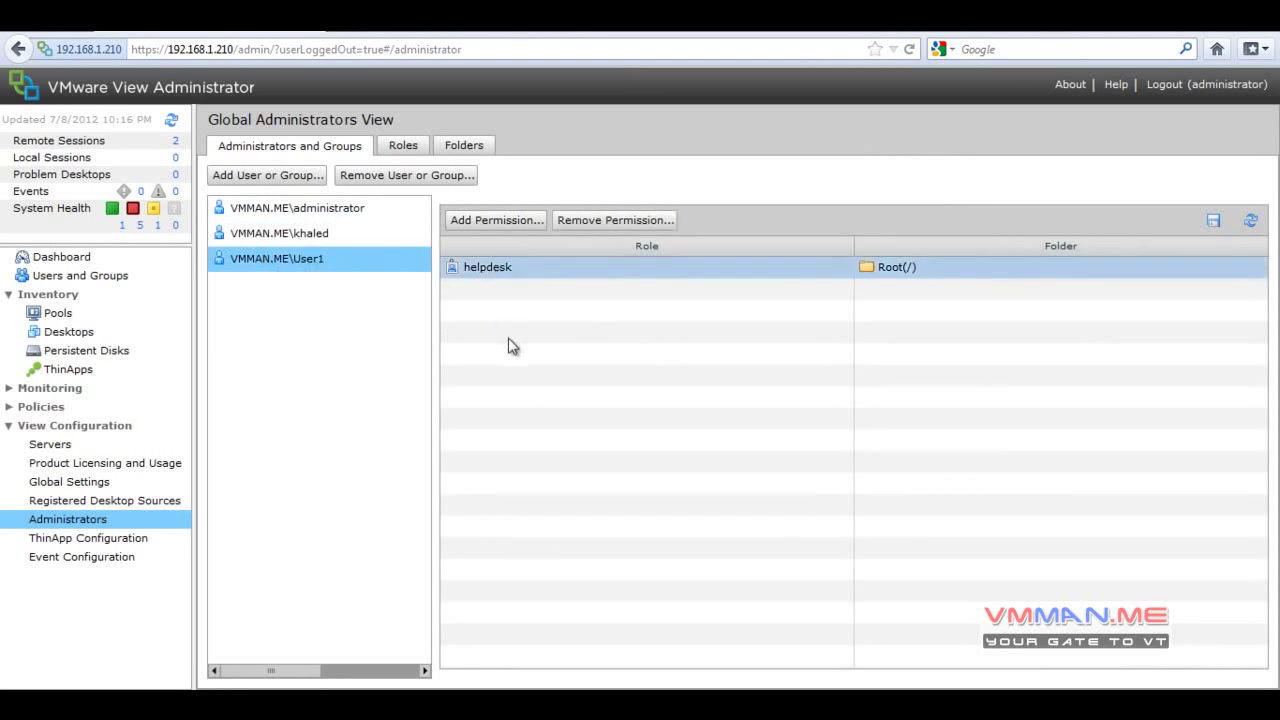
pyautogui.click(505, 221)
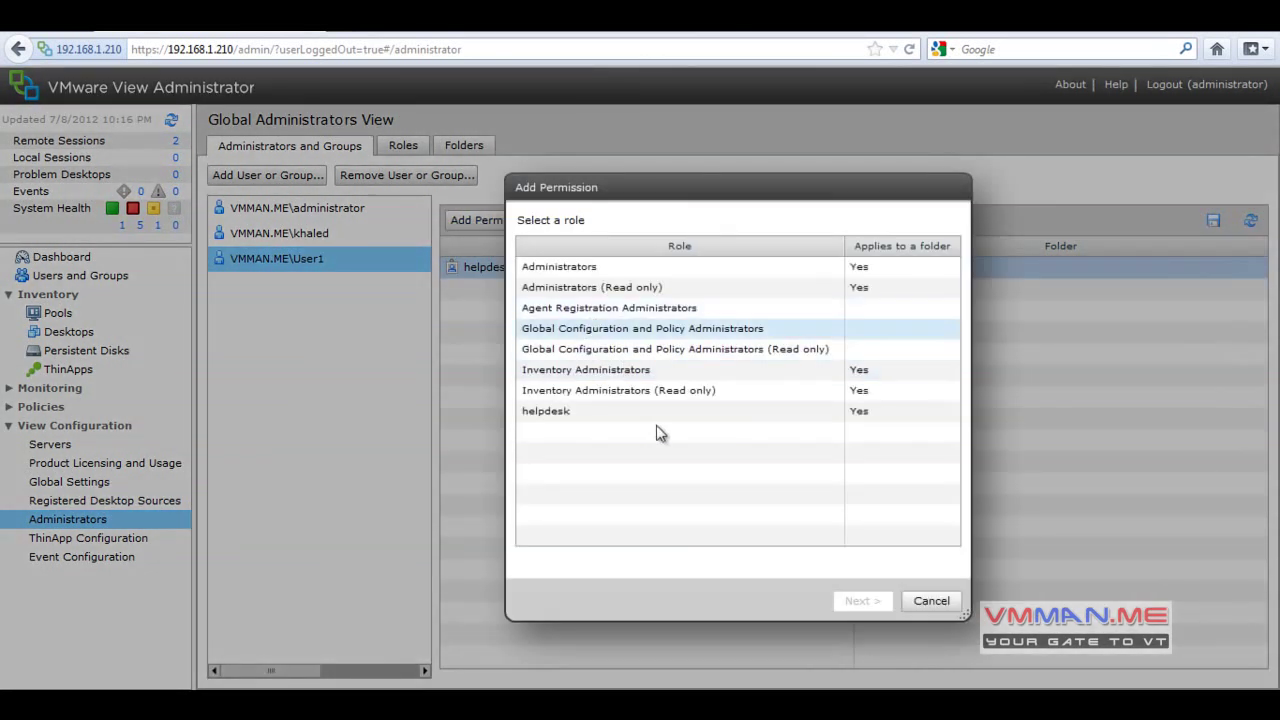
pyautogui.click(655, 333)
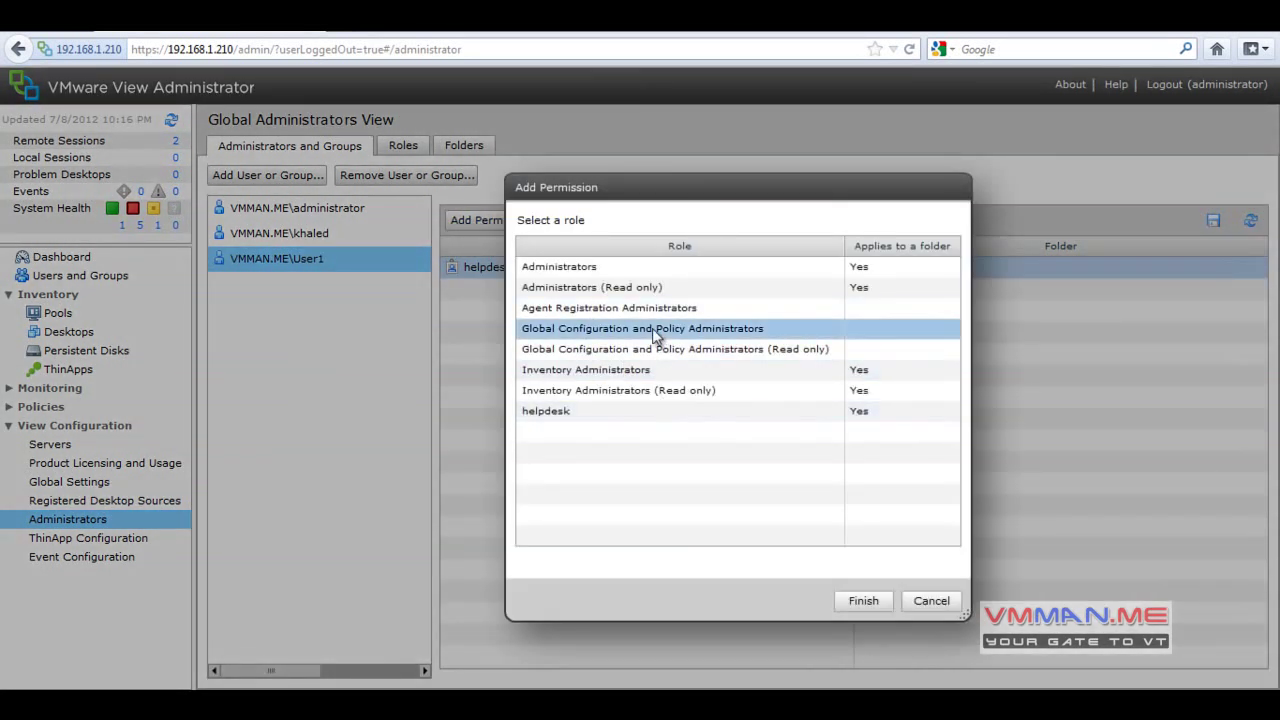
pyautogui.click(866, 600)
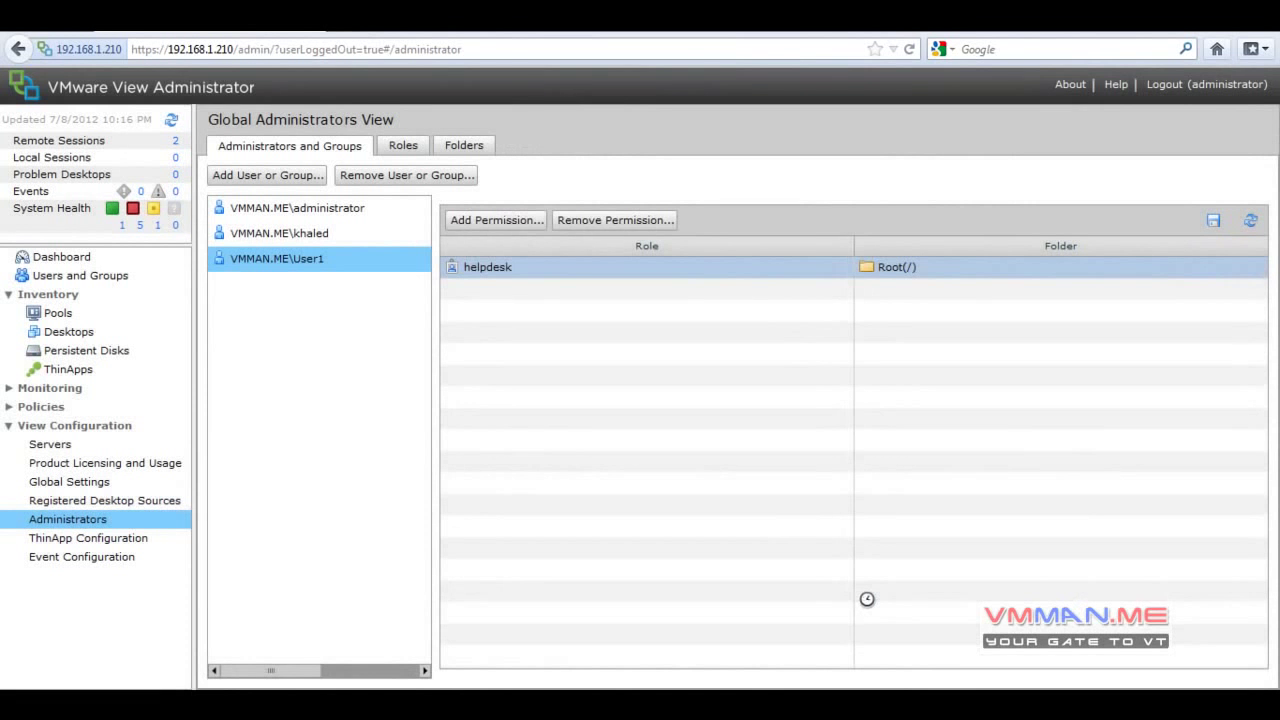
pyautogui.click(549, 288)
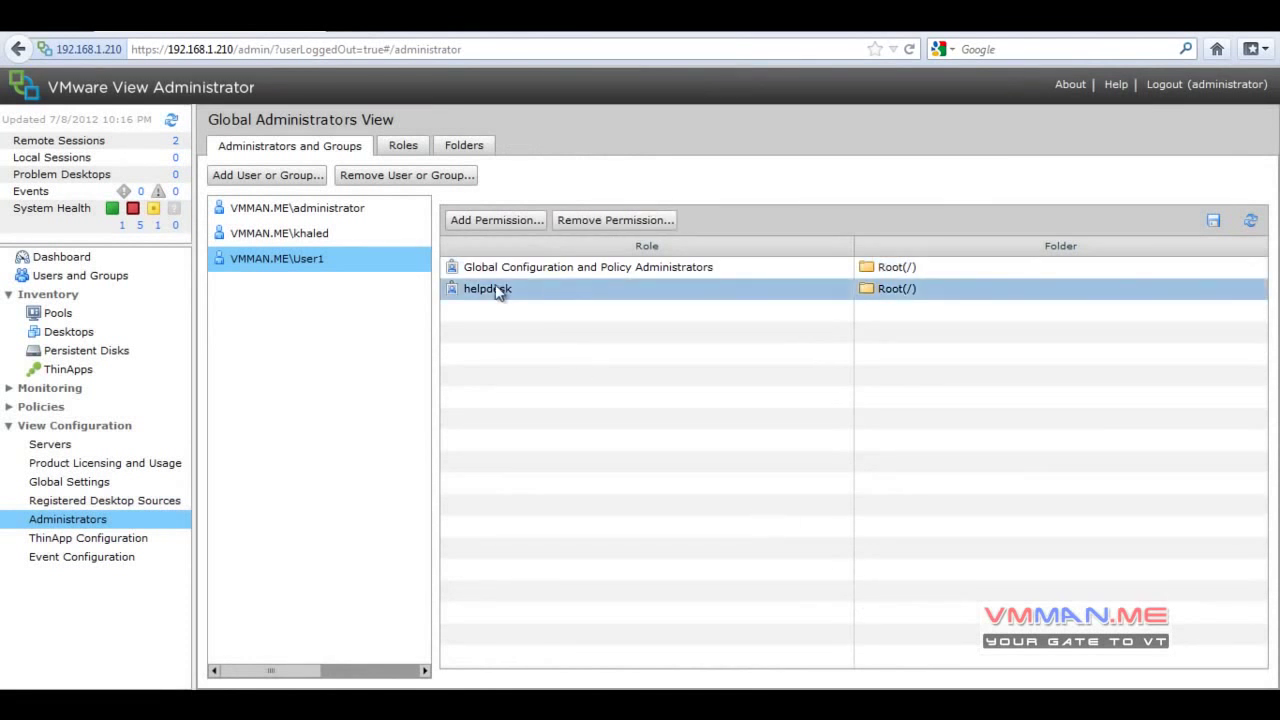
pyautogui.click(520, 272)
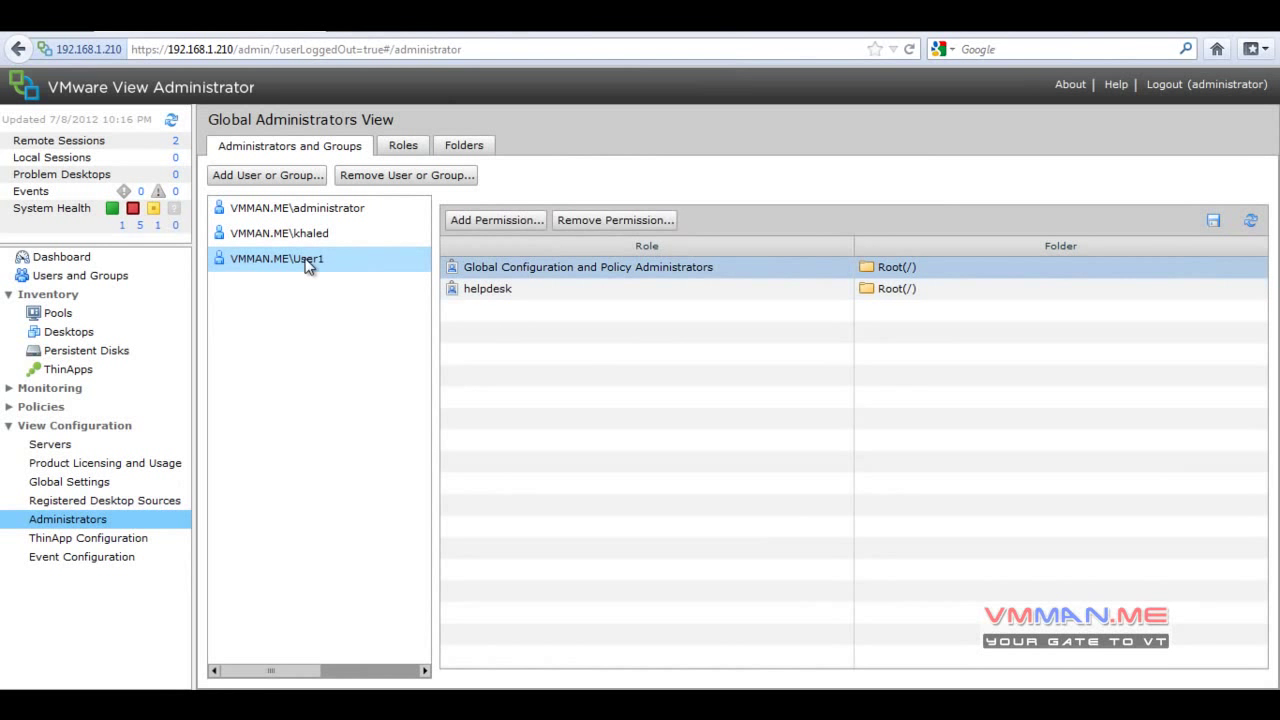
# Examine the privileges and permissions of the built-in Inventory Administrators role, including where a permission can be added to it
pyautogui.click(402, 145)
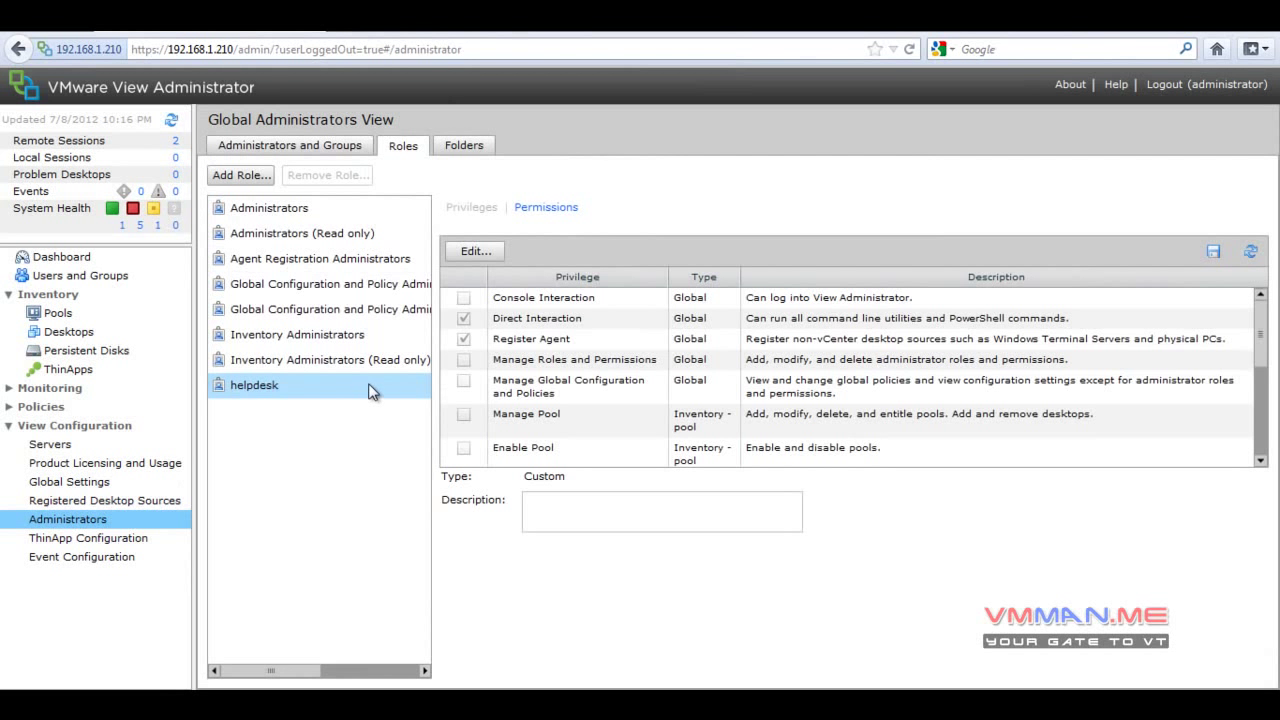
pyautogui.click(348, 335)
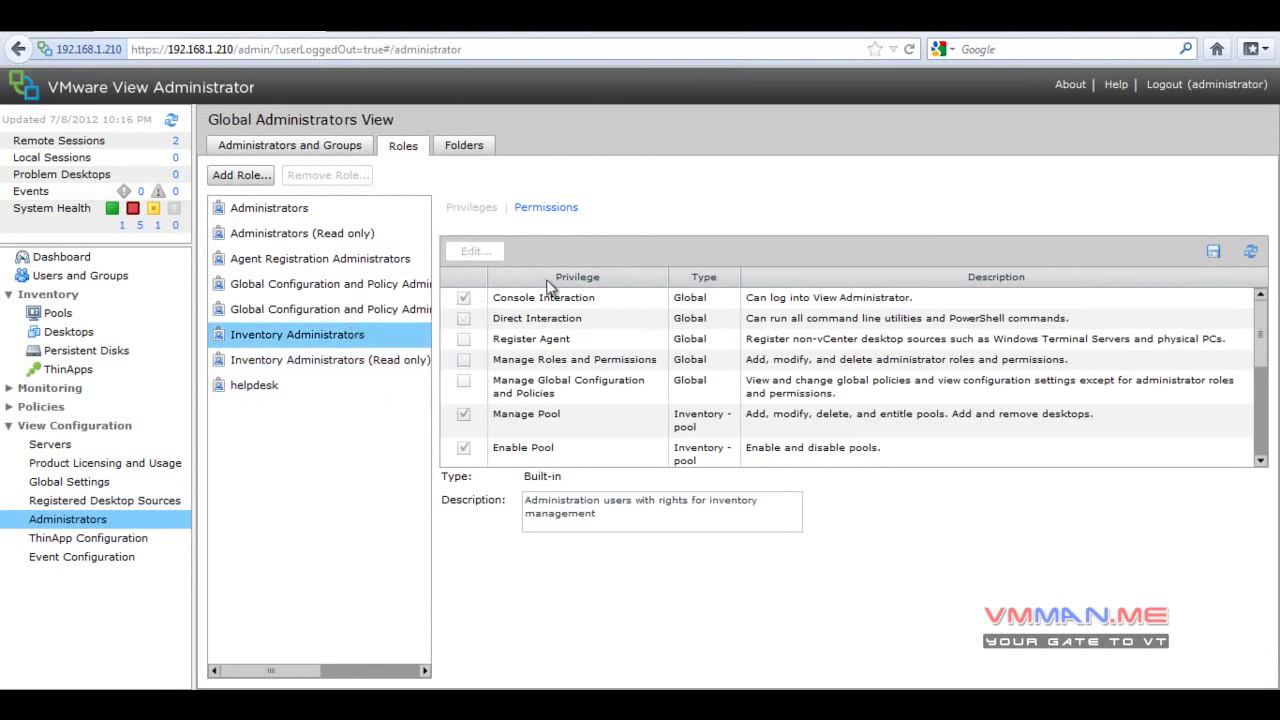
pyautogui.click(548, 210)
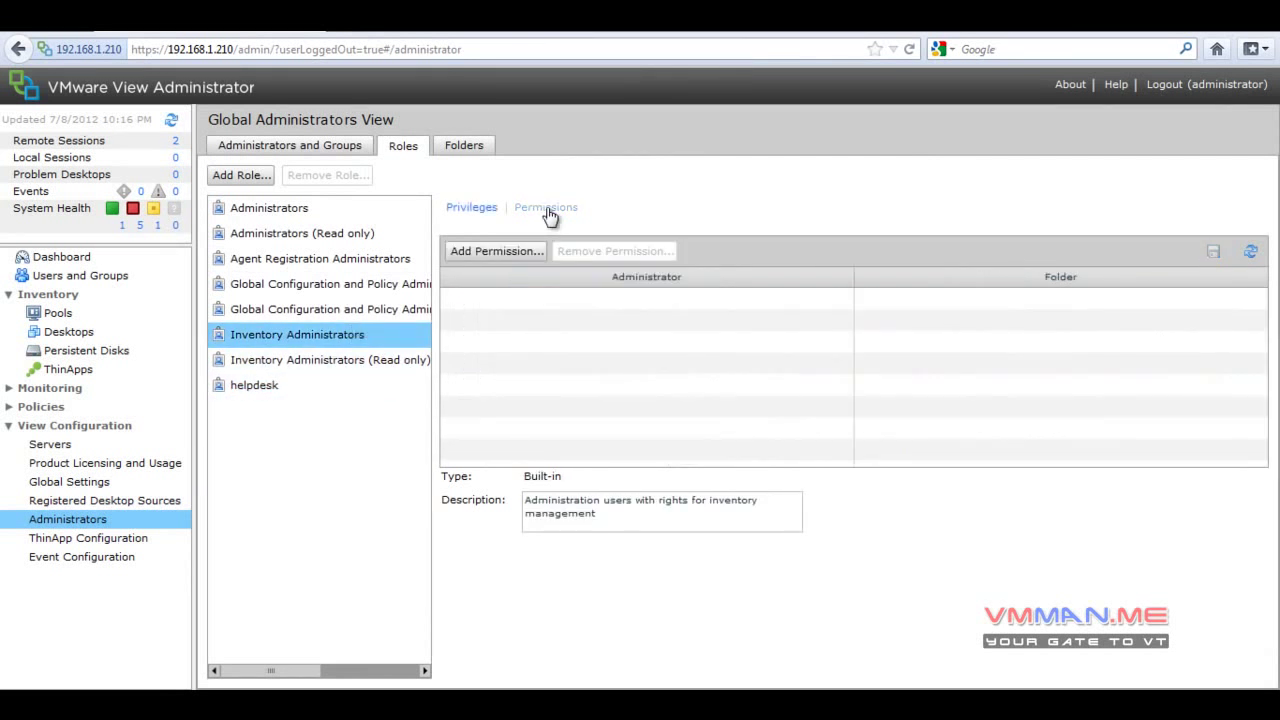
pyautogui.click(514, 259)
pyautogui.click(928, 618)
# Switch to the Security page in OneNote and underline Roles and Permission in red
pyautogui.hotkey('alt', 'Tab')
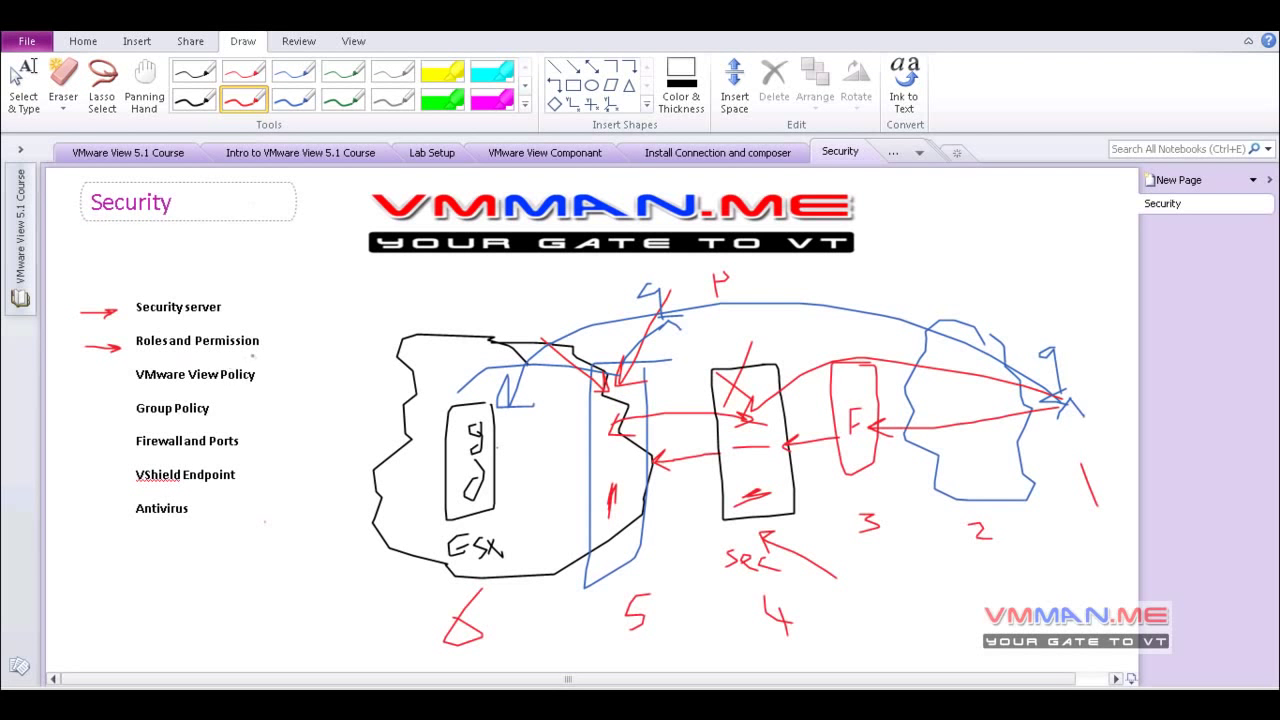
pyautogui.moveTo(262, 353); pyautogui.dragTo(152, 356)
# Back in View Administrator, examine the global View policies, including Multimedia redirection, Remote mode and PCoIP hardware acceleration
pyautogui.hotkey('alt', 'Tab')
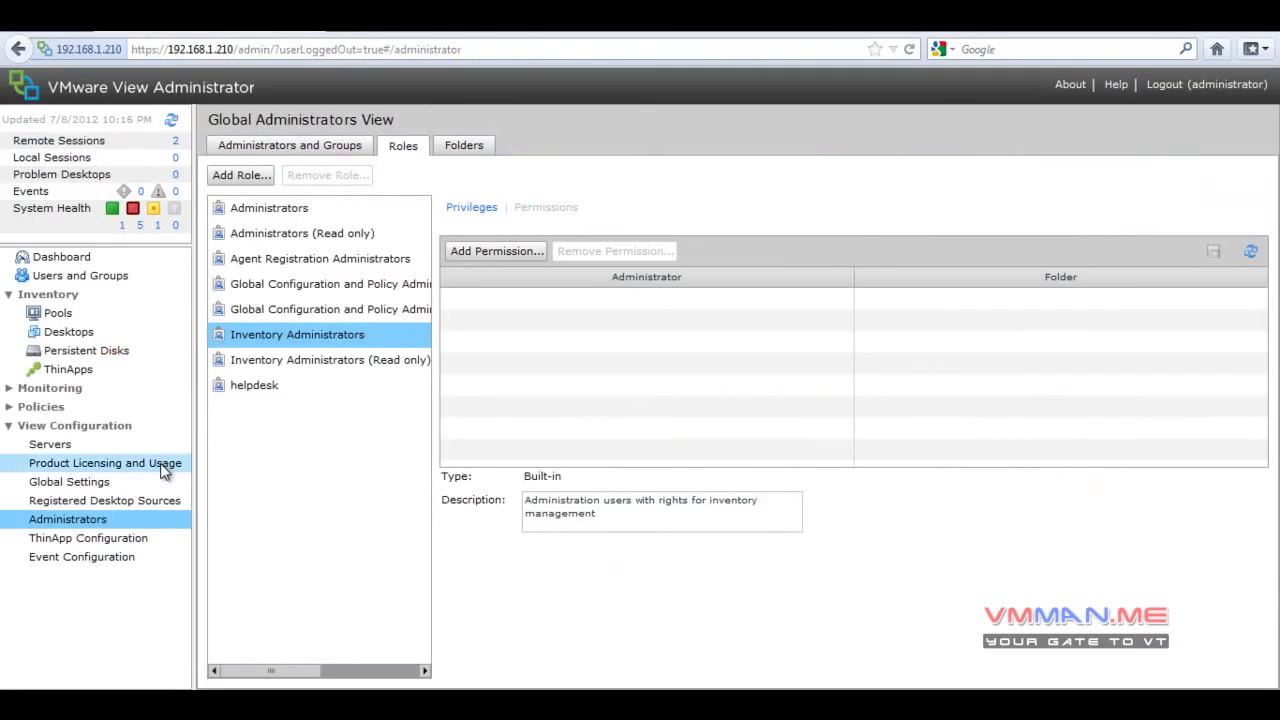
pyautogui.click(14, 409)
pyautogui.click(45, 427)
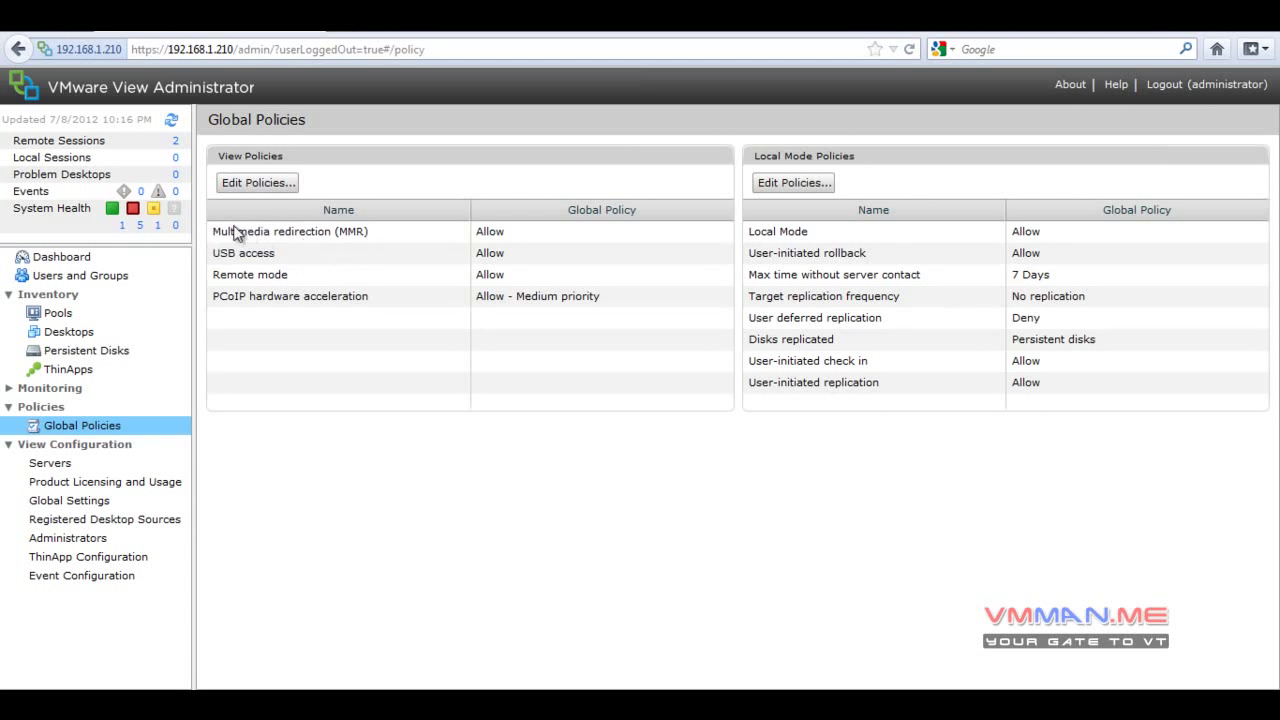
pyautogui.tripleClick(316, 233)
pyautogui.click(328, 235)
pyautogui.tripleClick(264, 278)
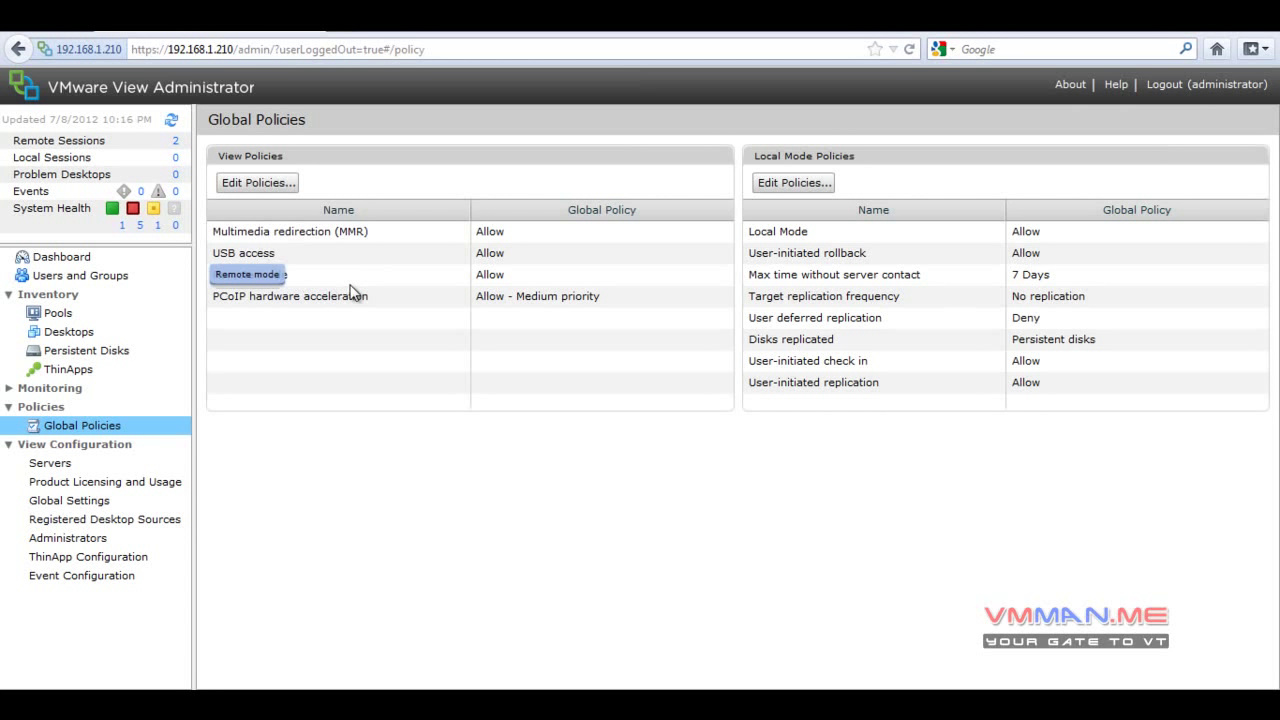
pyautogui.click(354, 312)
pyautogui.tripleClick(310, 304)
pyautogui.moveTo(312, 305); pyautogui.dragTo(757, 360)
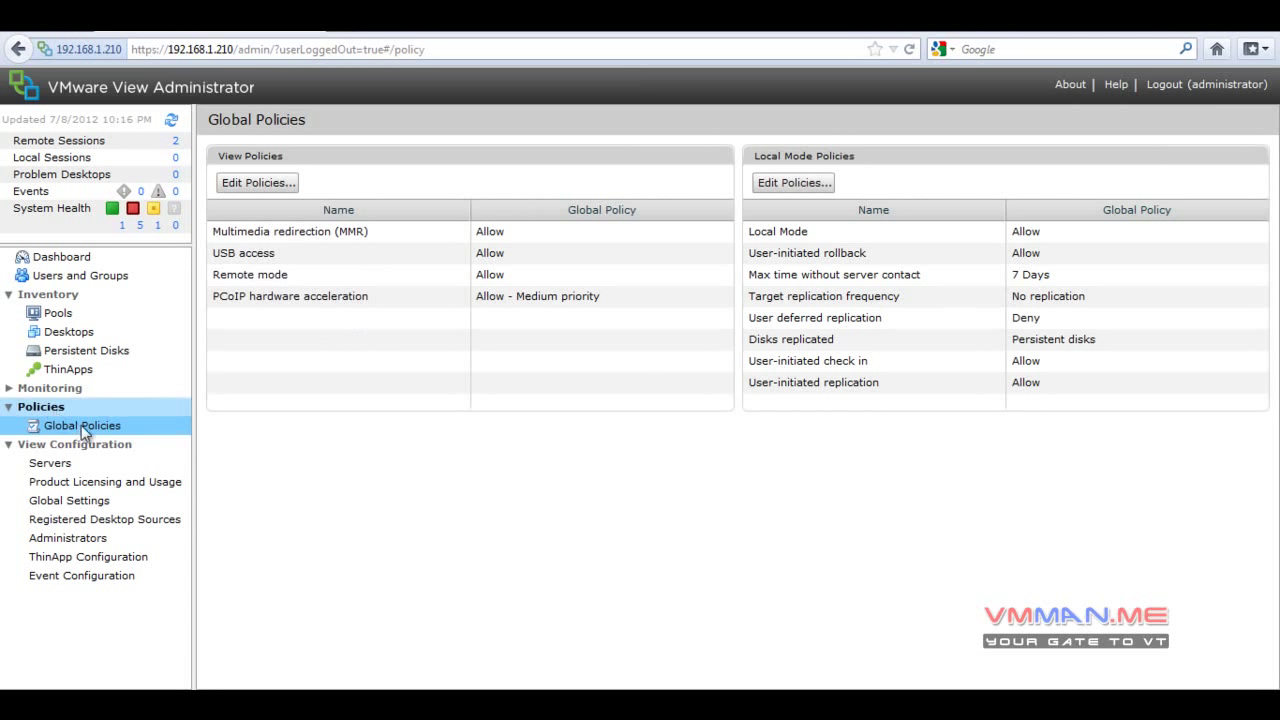
# Look over the pool list and global policies, and open the policies of the Link pool
pyautogui.click(62, 313)
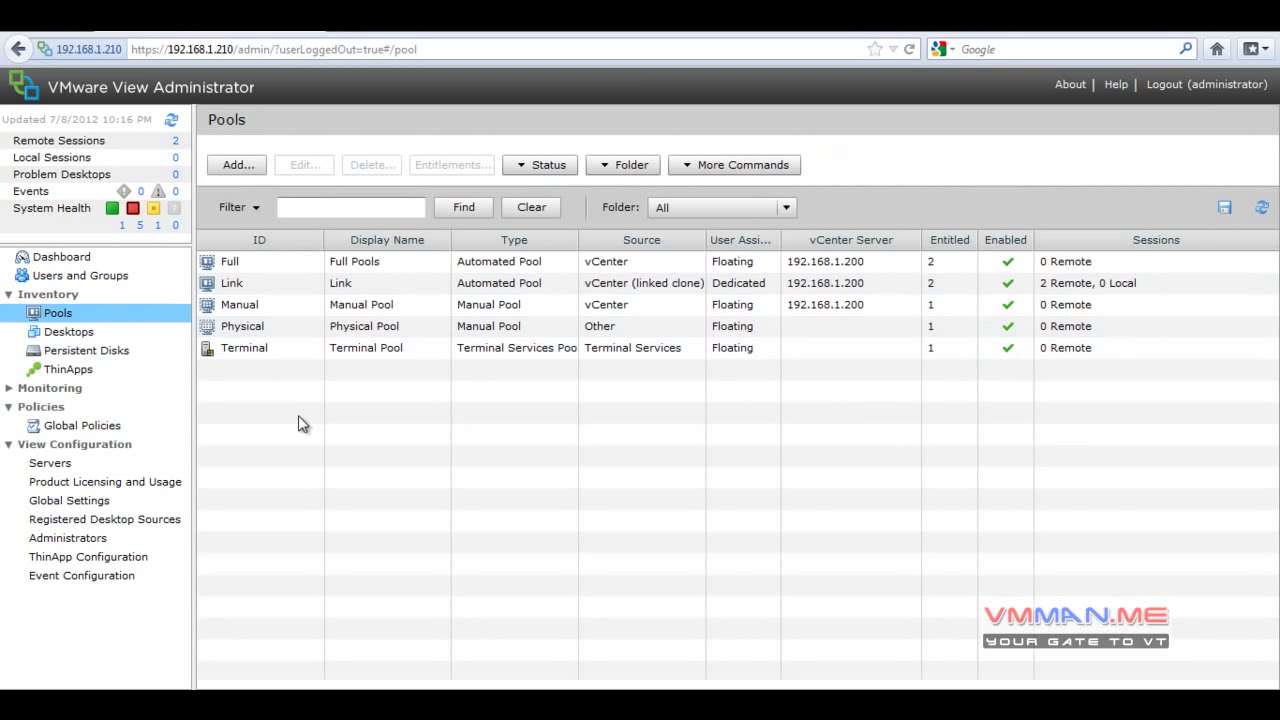
pyautogui.click(283, 284)
pyautogui.click(166, 424)
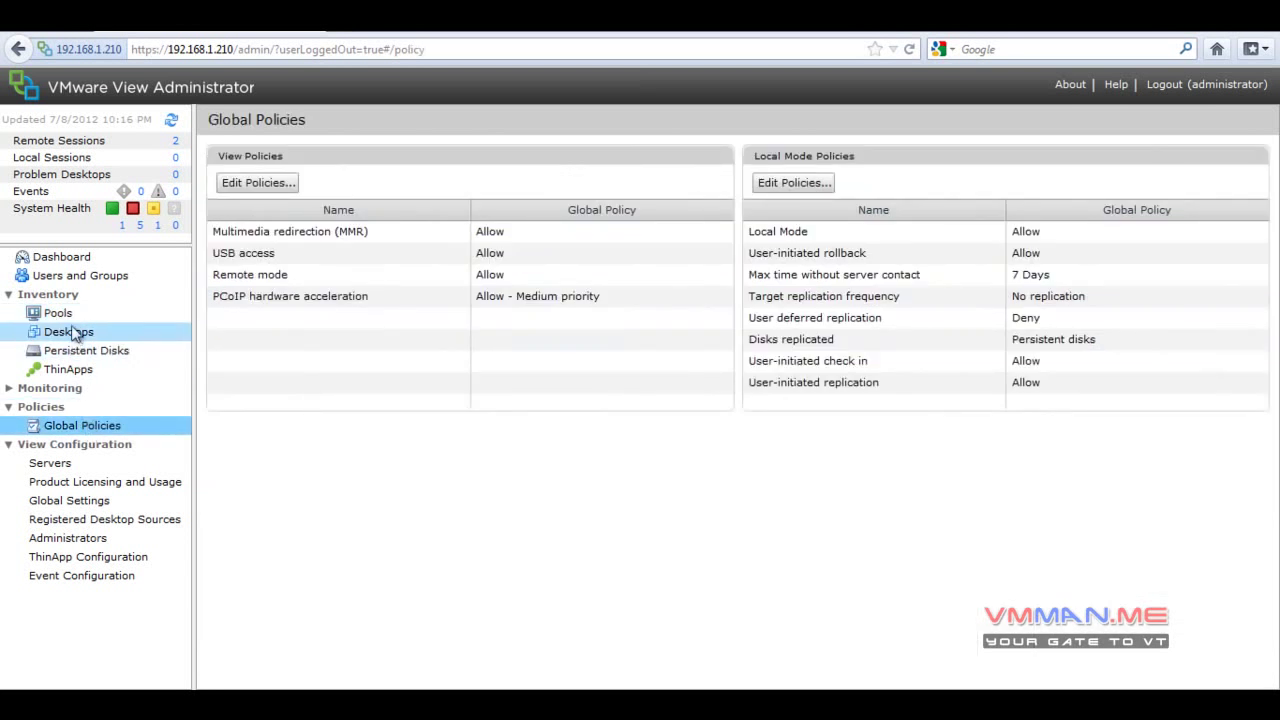
pyautogui.click(57, 313)
pyautogui.doubleClick(334, 285)
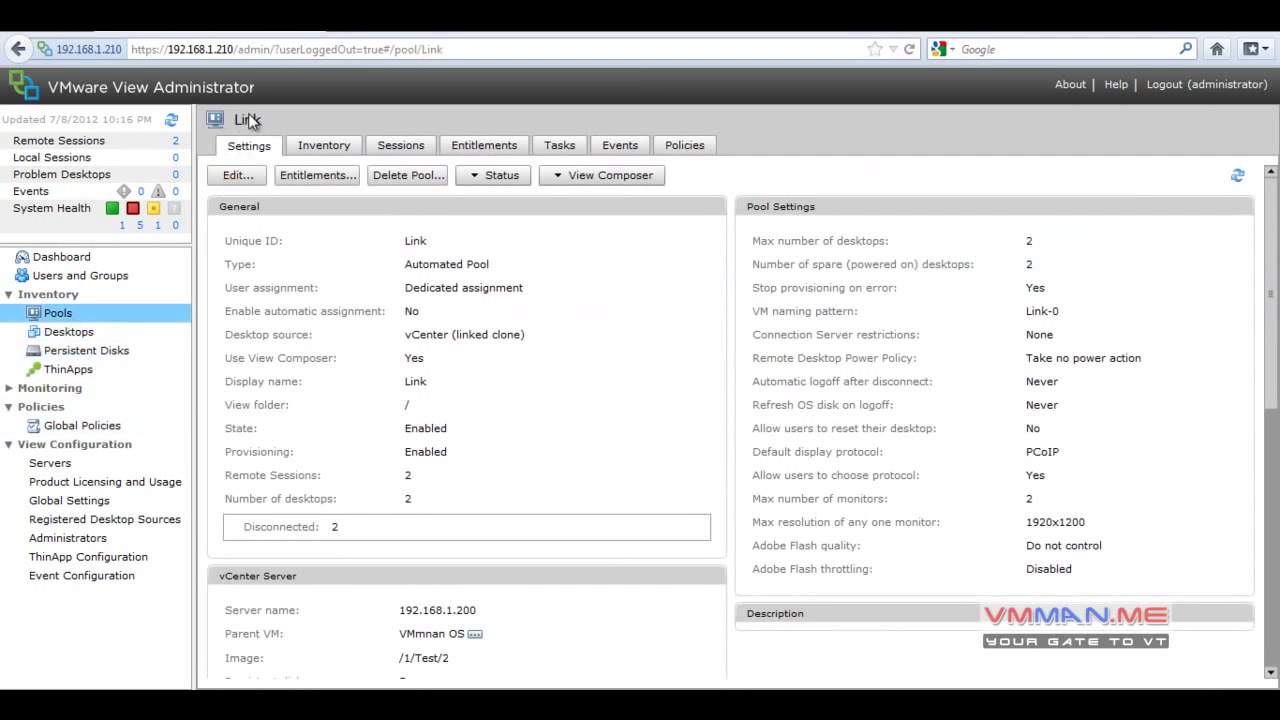
pyautogui.click(680, 150)
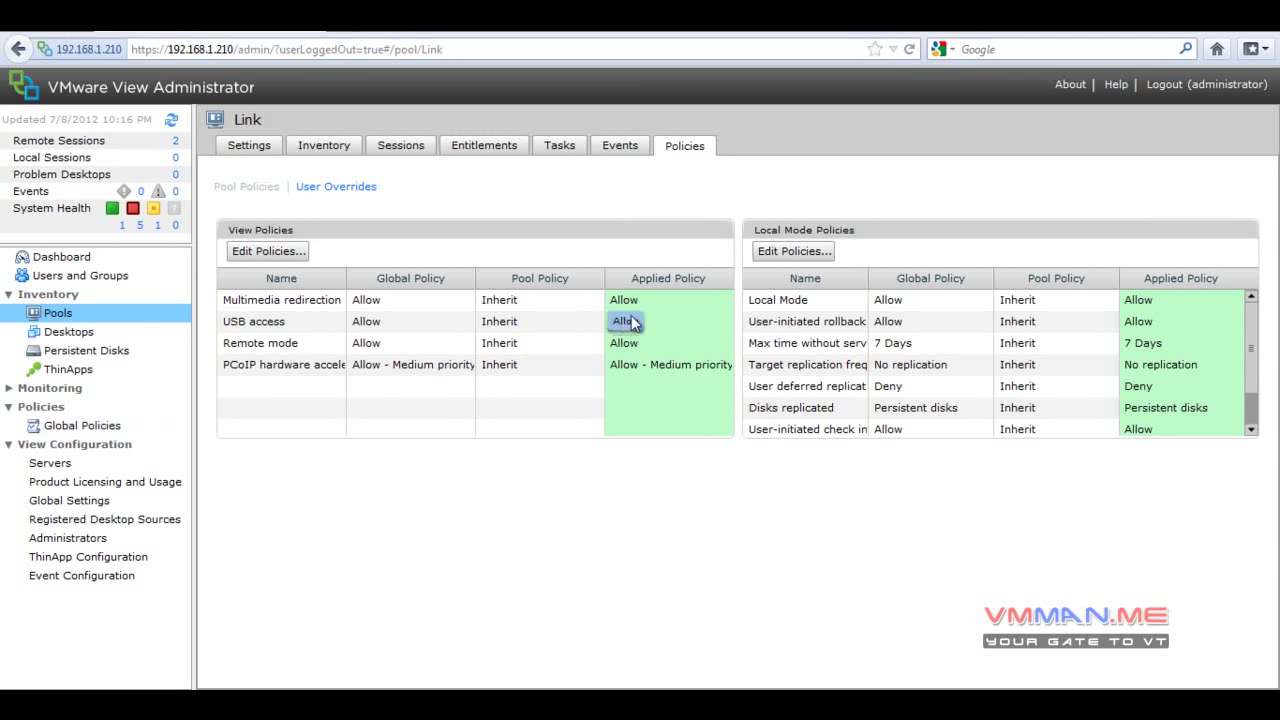
# Set the Link pool's Local Mode and User-initiated rollback to Allow and Max time without server contact to Unlimited, and recheck the global policies
pyautogui.click(791, 252)
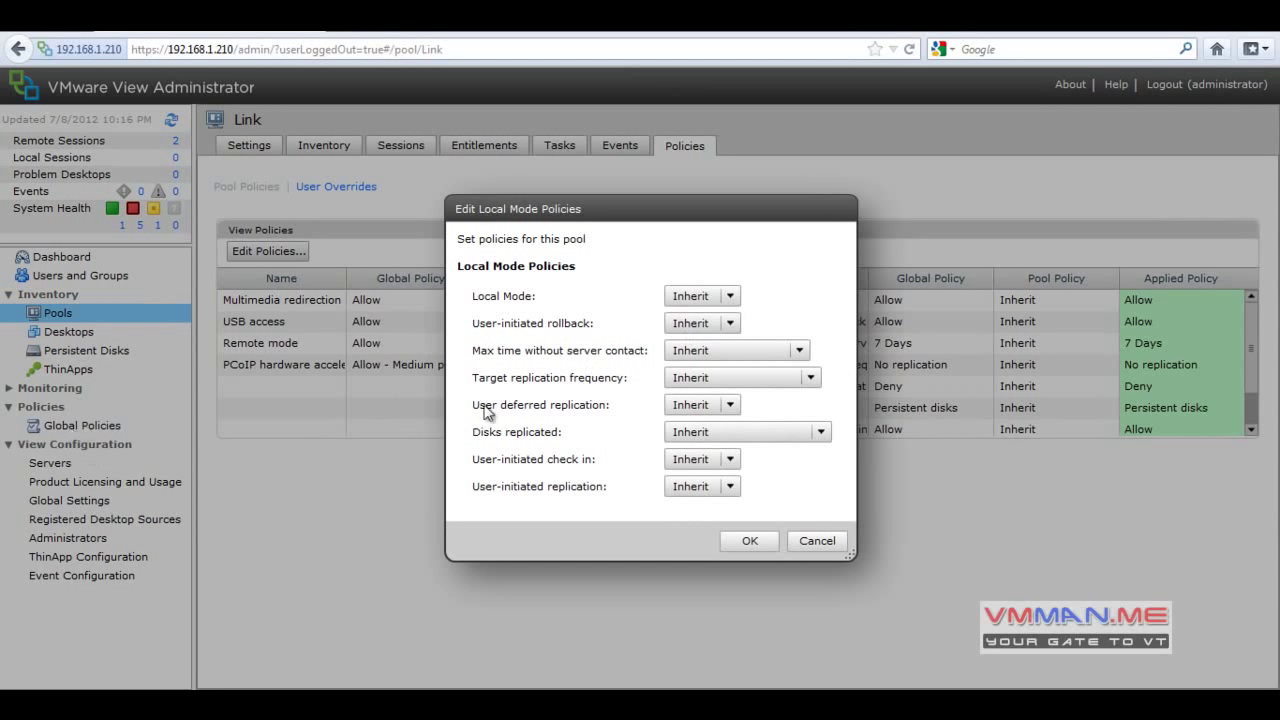
pyautogui.click(701, 298)
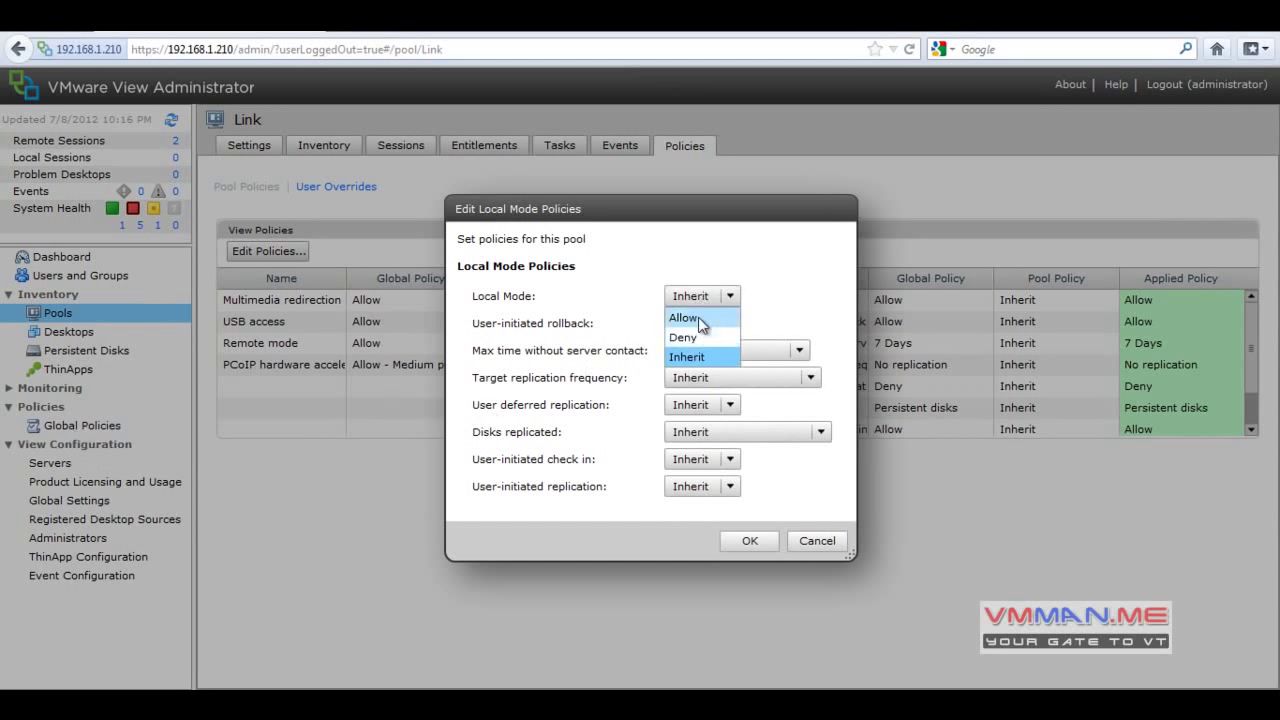
pyautogui.click(699, 318)
pyautogui.click(714, 392)
pyautogui.click(707, 414)
pyautogui.click(714, 416)
pyautogui.click(714, 434)
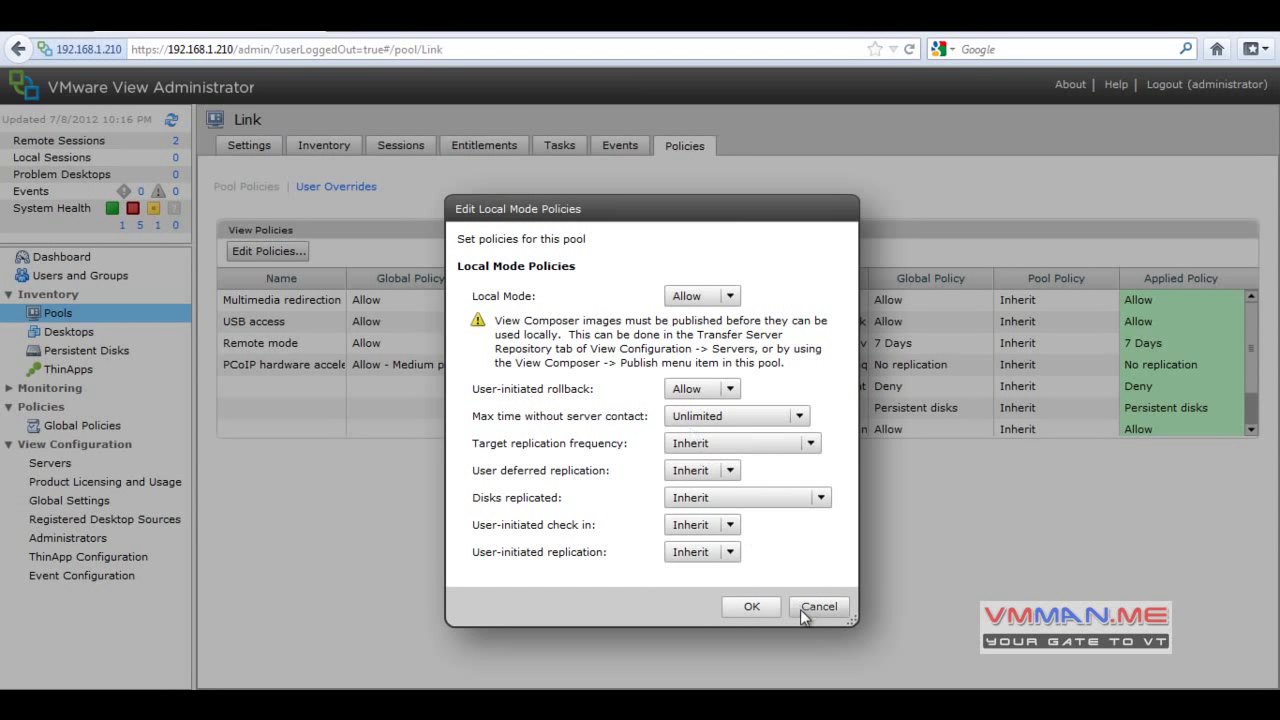
pyautogui.click(752, 606)
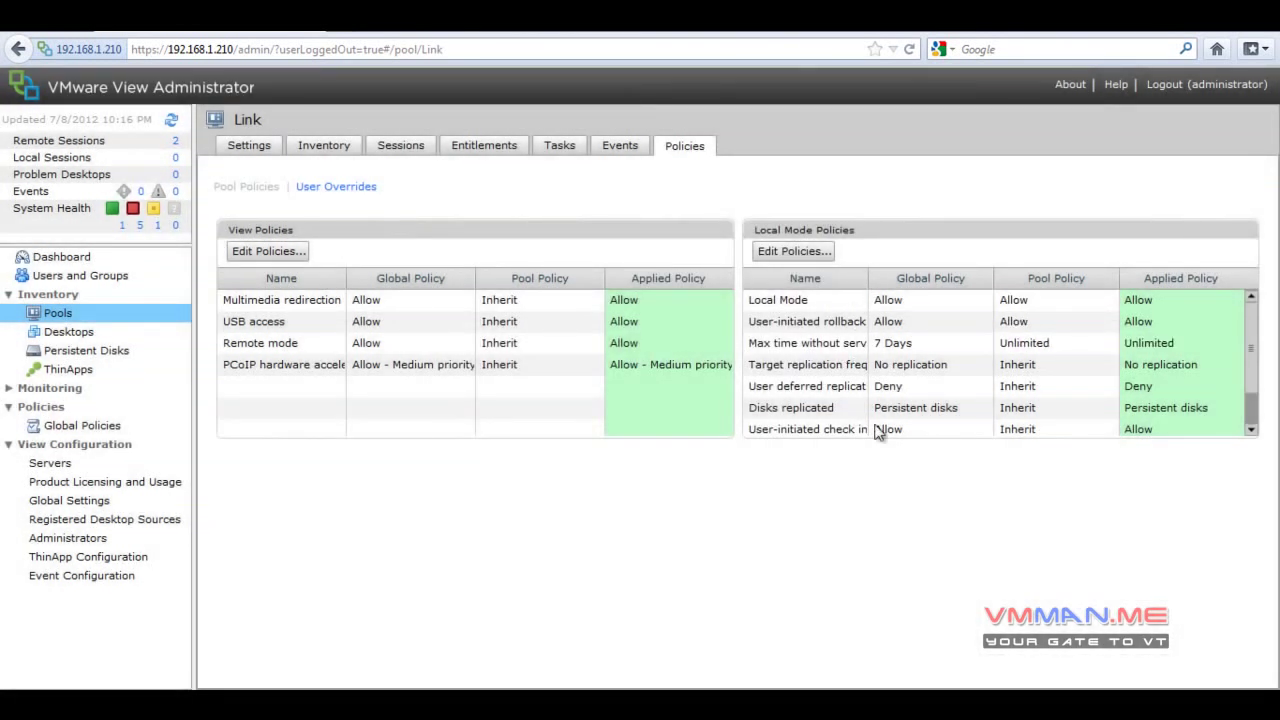
pyautogui.click(88, 432)
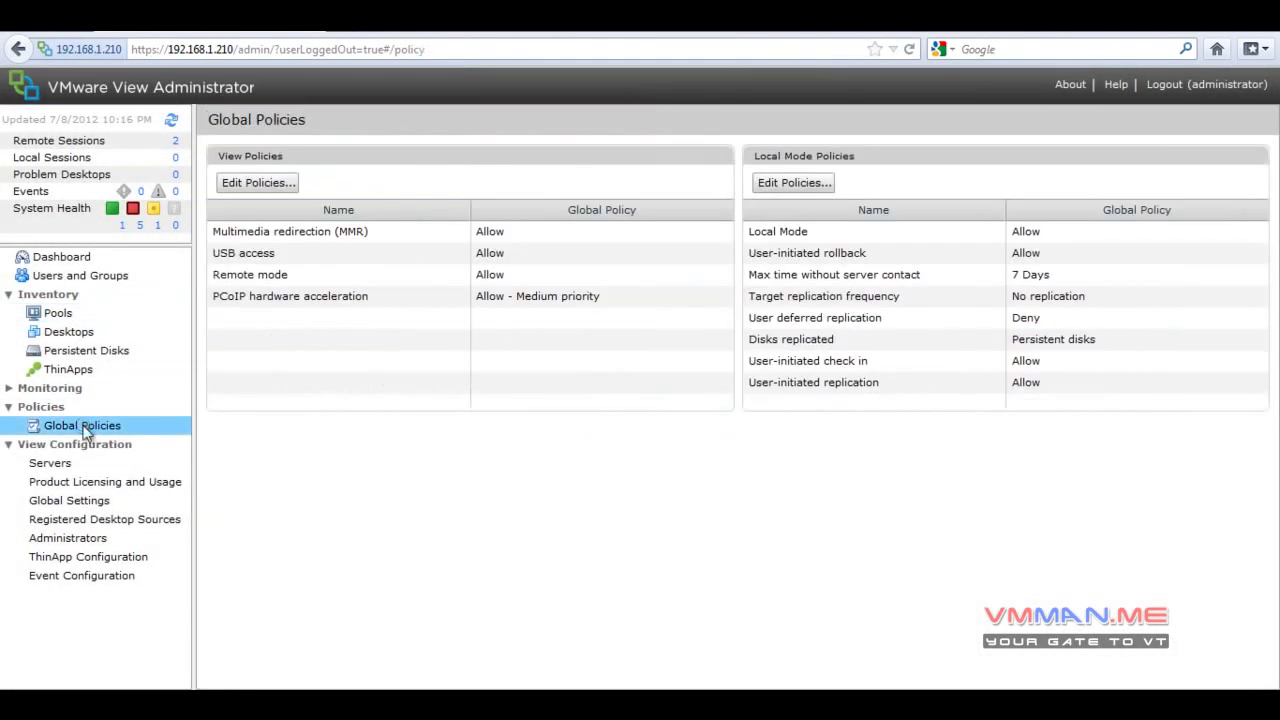
pyautogui.click(55, 313)
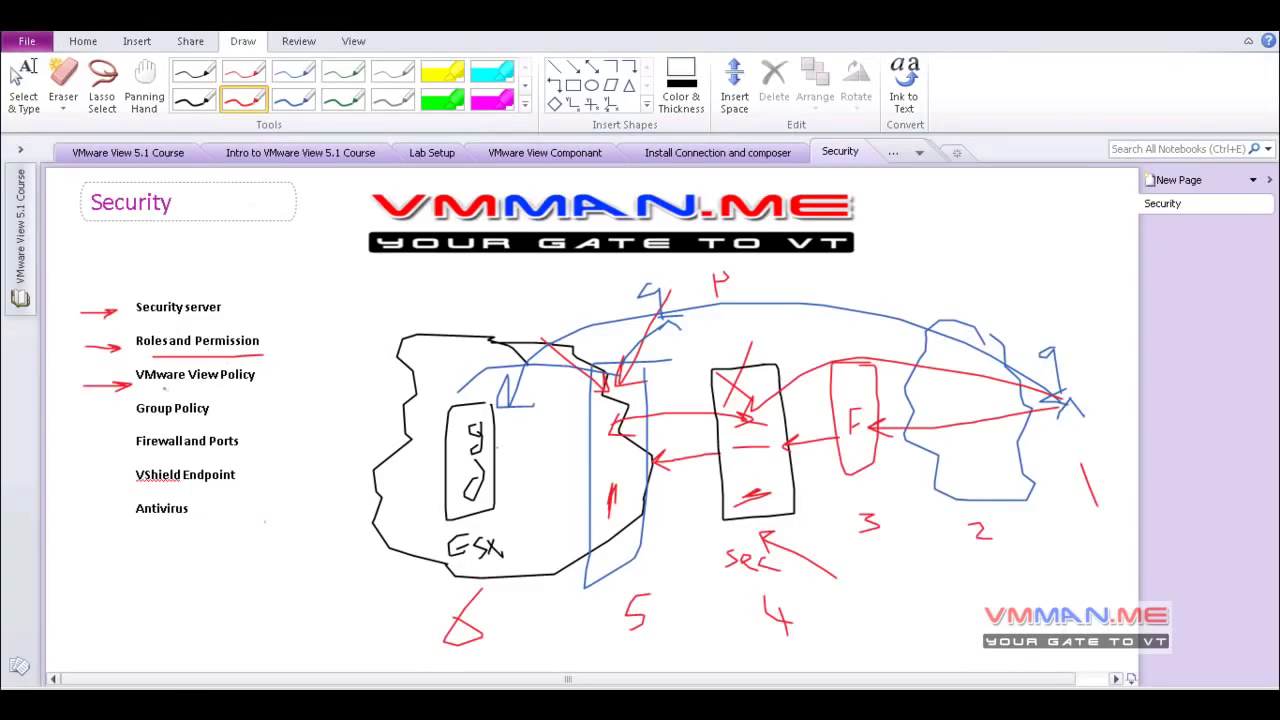
# On the OneNote Security page, underline VMware View Policy and mark Group Policy with an arrow and underline, all in red
pyautogui.moveTo(143, 388); pyautogui.dragTo(246, 388)
pyautogui.moveTo(93, 419); pyautogui.dragTo(220, 425)
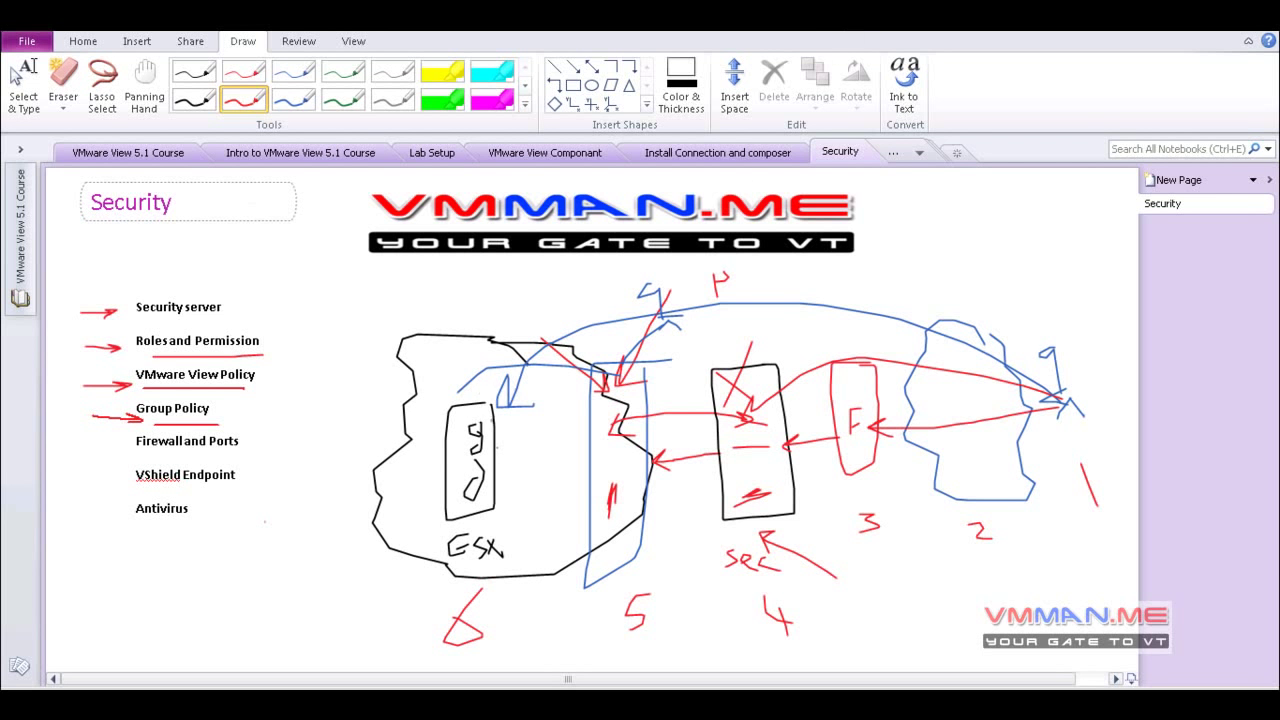
pyautogui.moveTo(470, 443); pyautogui.dragTo(472, 440)
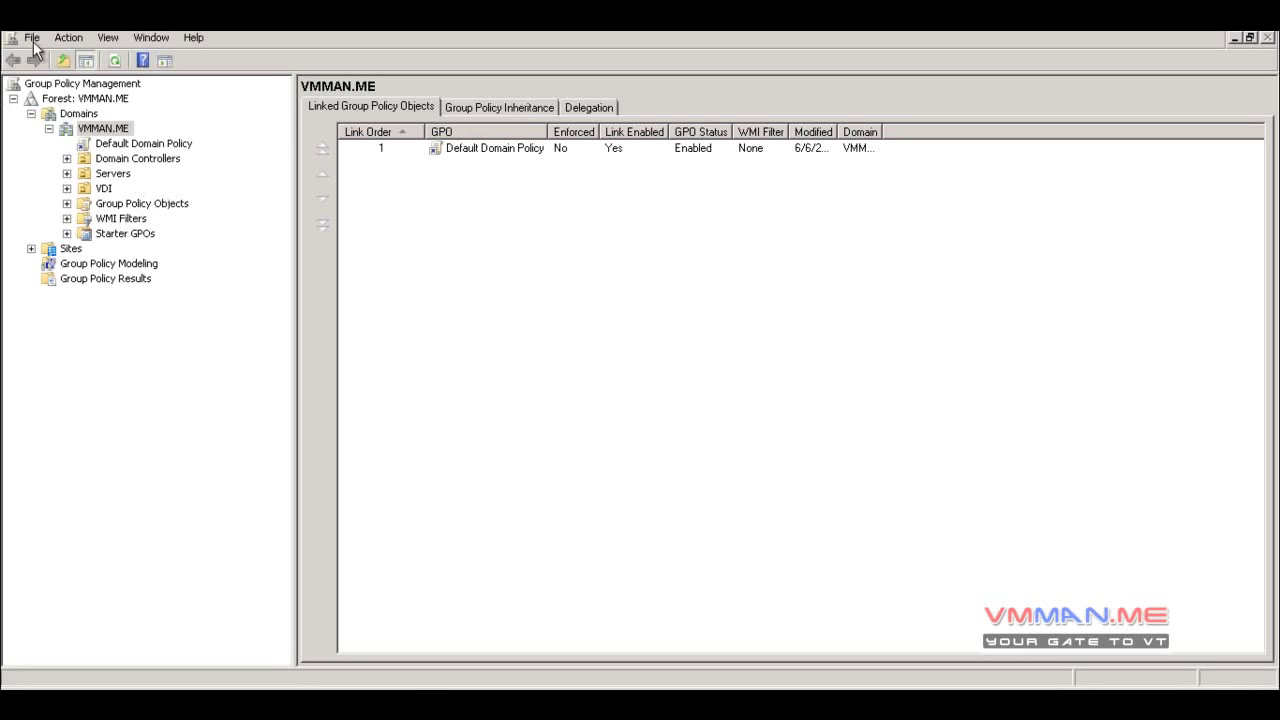
# In Group Policy Management, open the VDI unit's Persona Profile policy for editing and expand Administrative Templates under the Computer Configuration policies
pyautogui.click(154, 371)
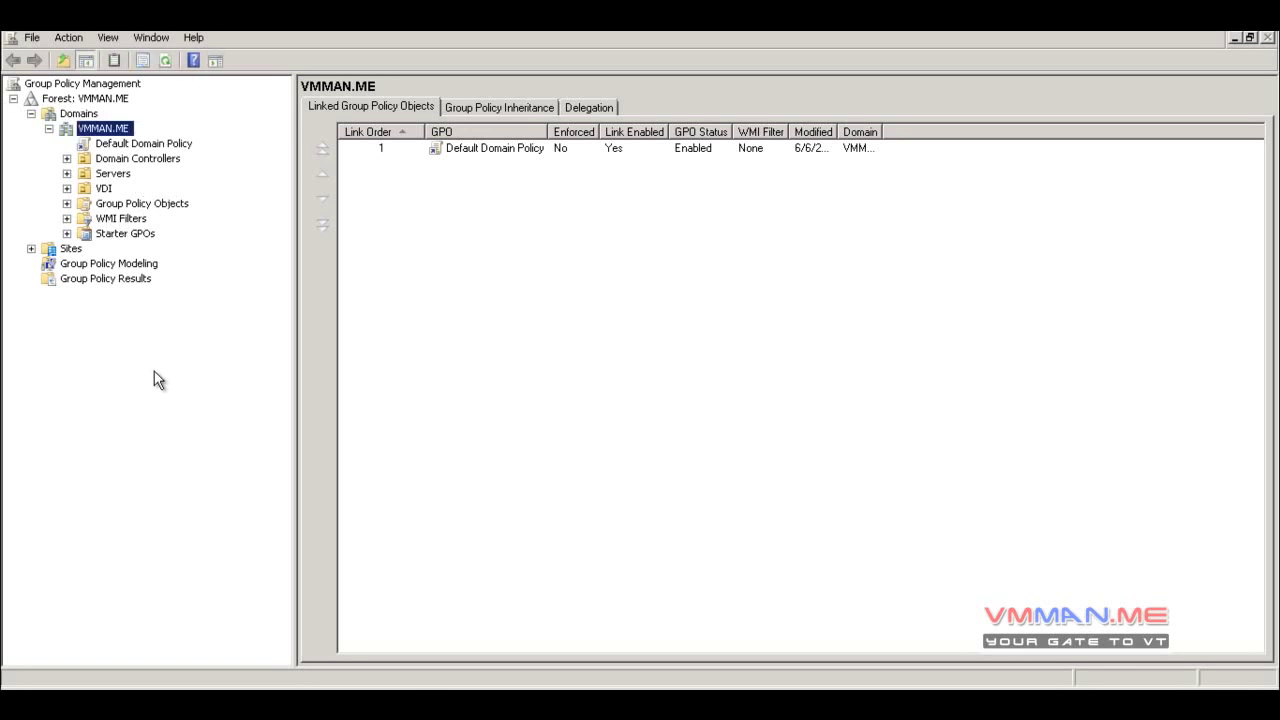
pyautogui.click(67, 189)
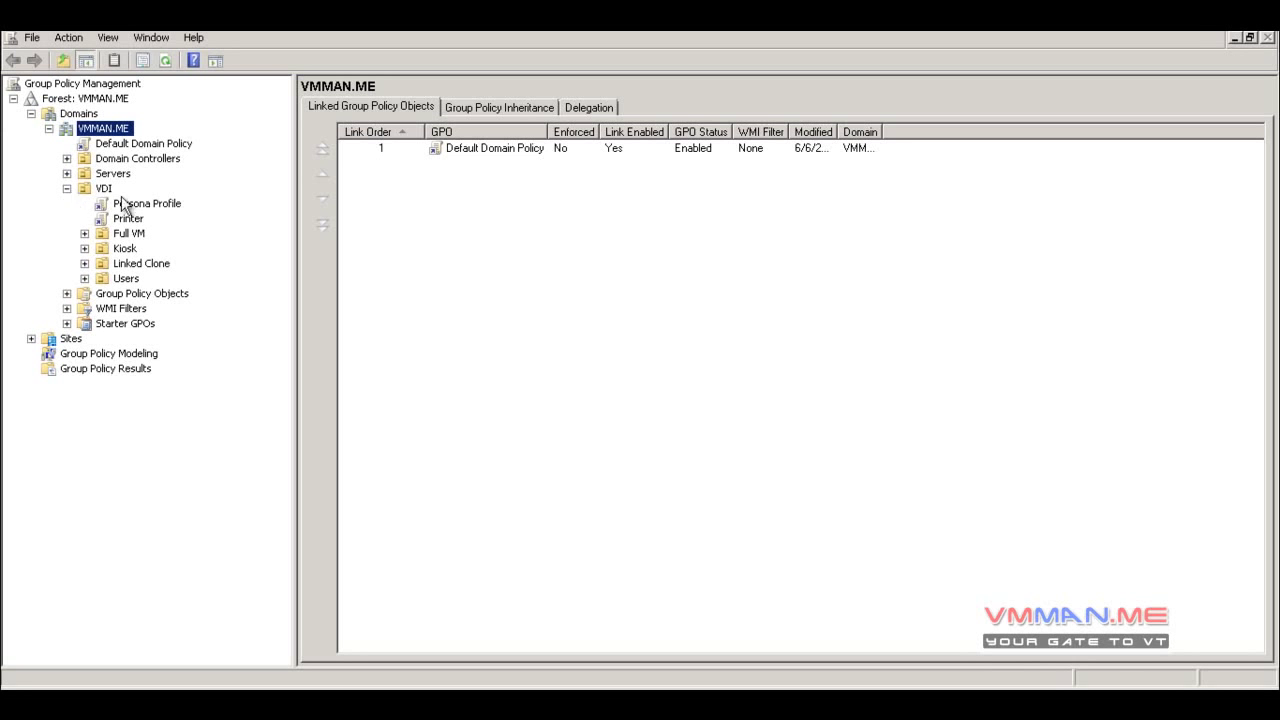
pyautogui.rightClick(122, 203)
pyautogui.click(150, 212)
pyautogui.click(152, 191)
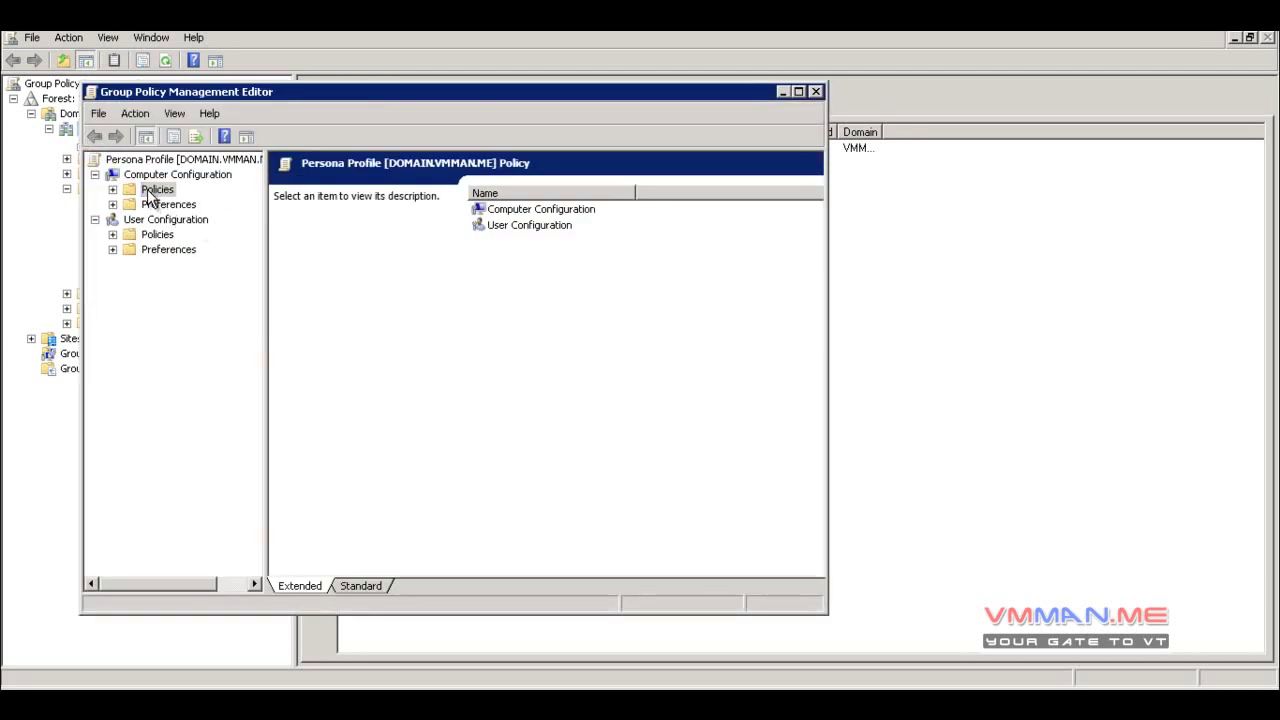
pyautogui.doubleClick(150, 193)
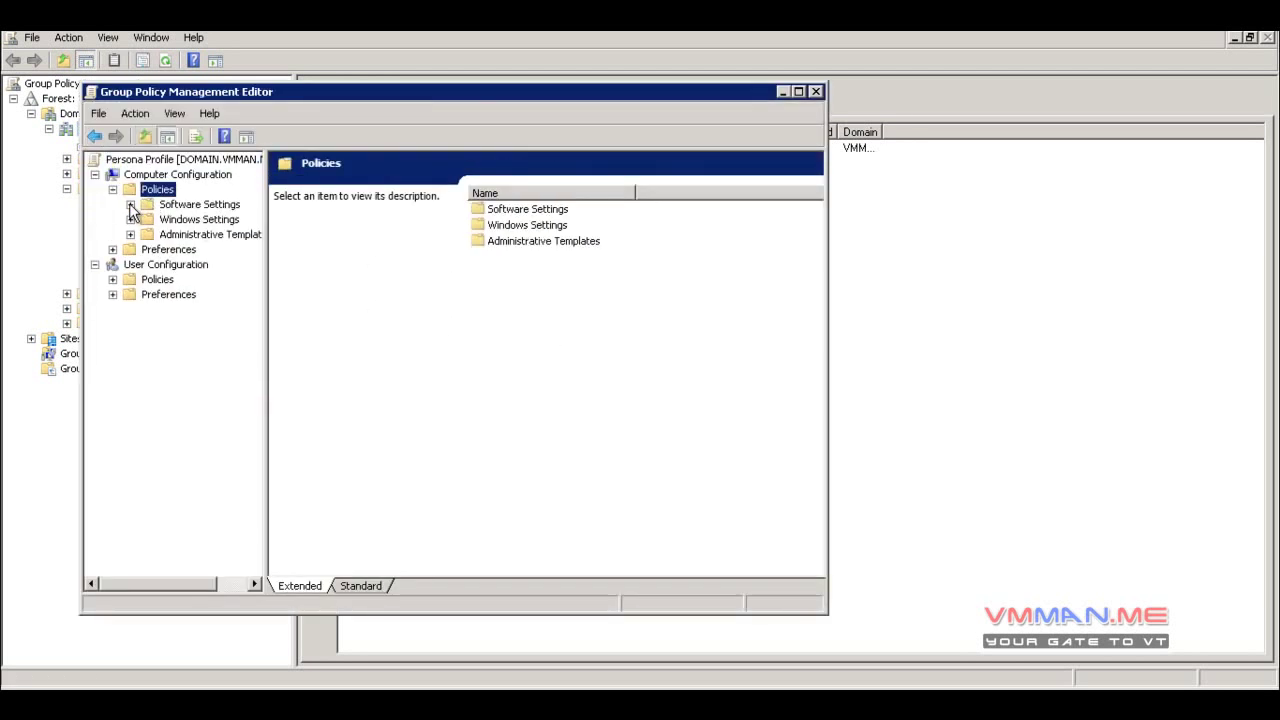
pyautogui.doubleClick(182, 233)
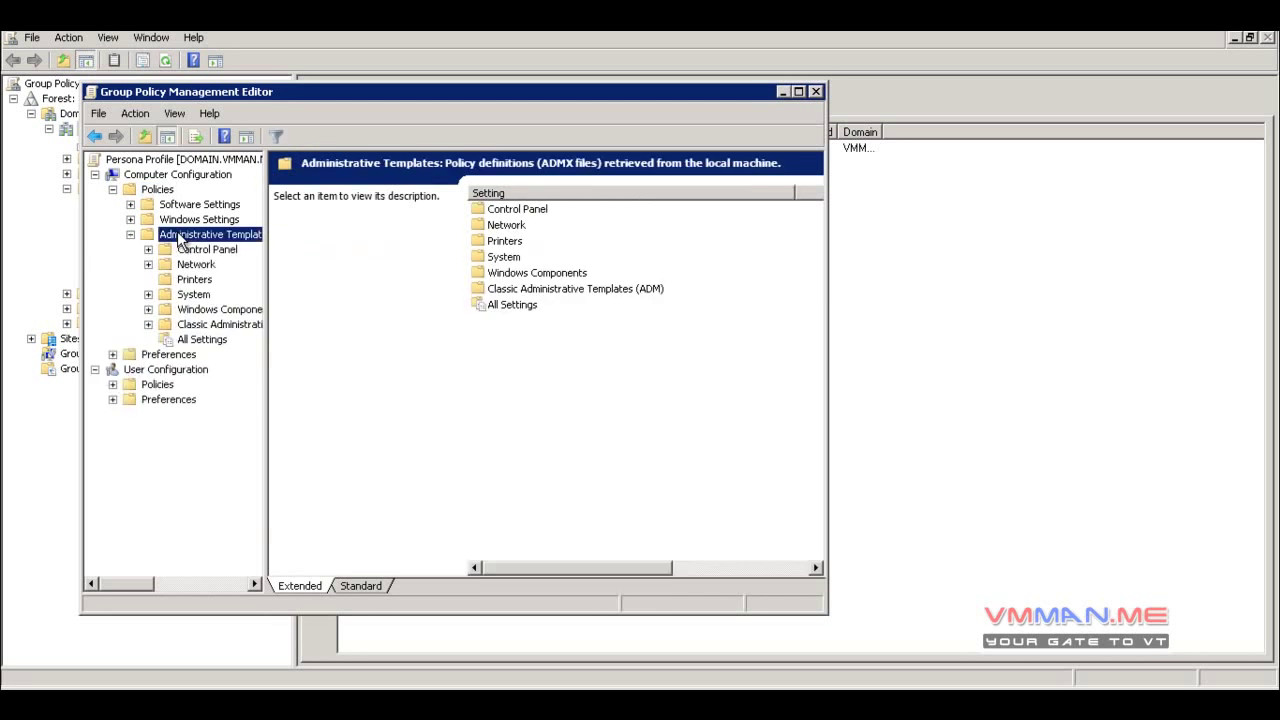
# Start adding a policy template to the computer's Administrative Templates and browse to the network share \\192.168.1.210\c$
pyautogui.rightClick(180, 238)
pyautogui.click(205, 242)
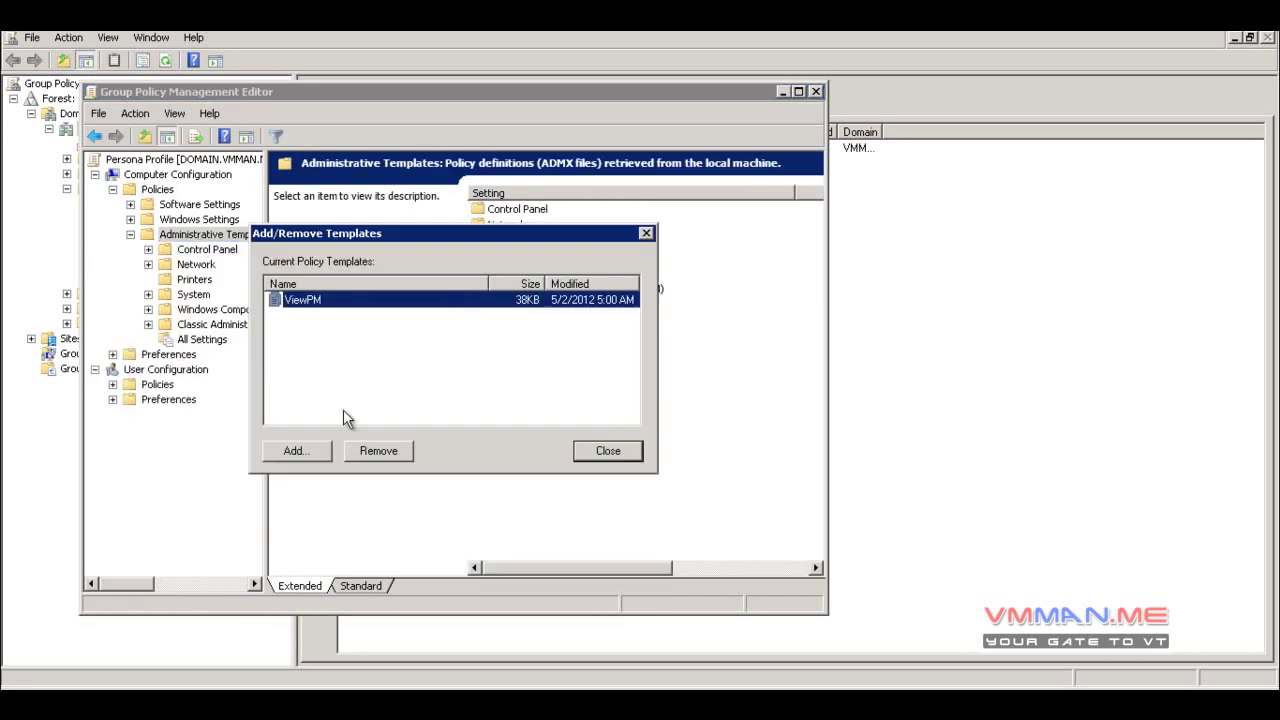
pyautogui.click(295, 451)
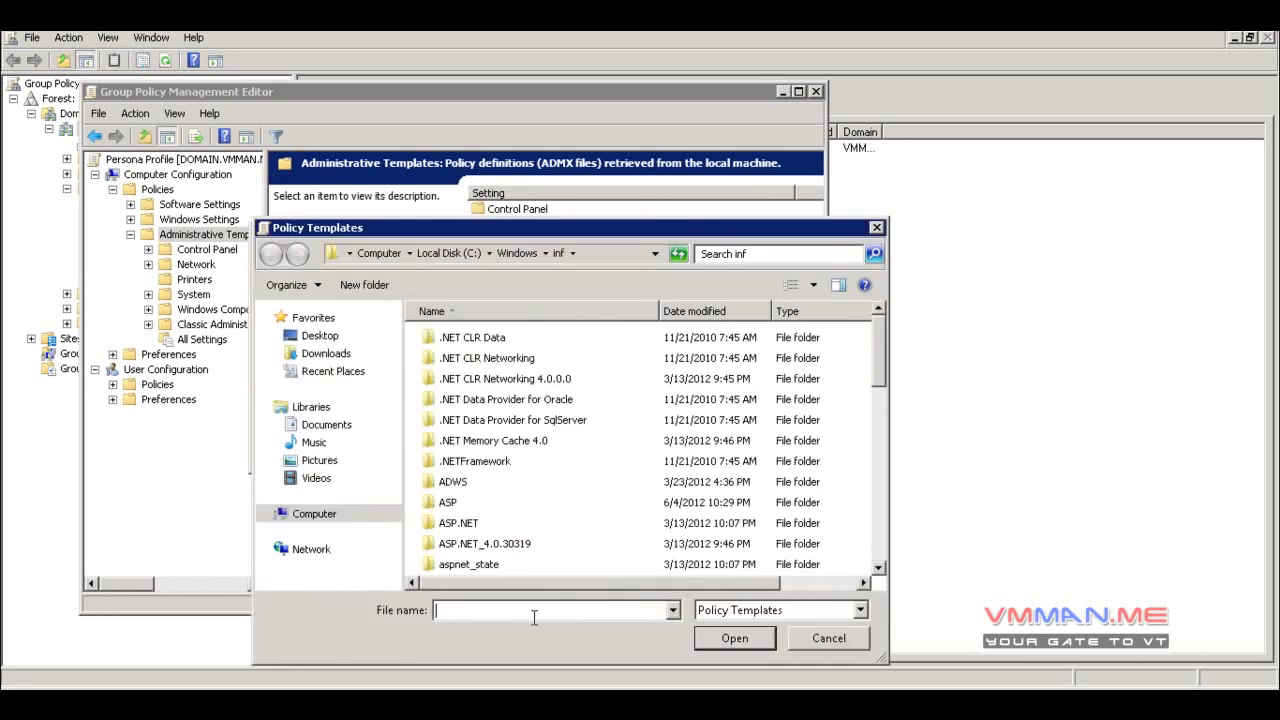
pyautogui.write('\\\\192.168.1.210\\c$')
pyautogui.press('Return')
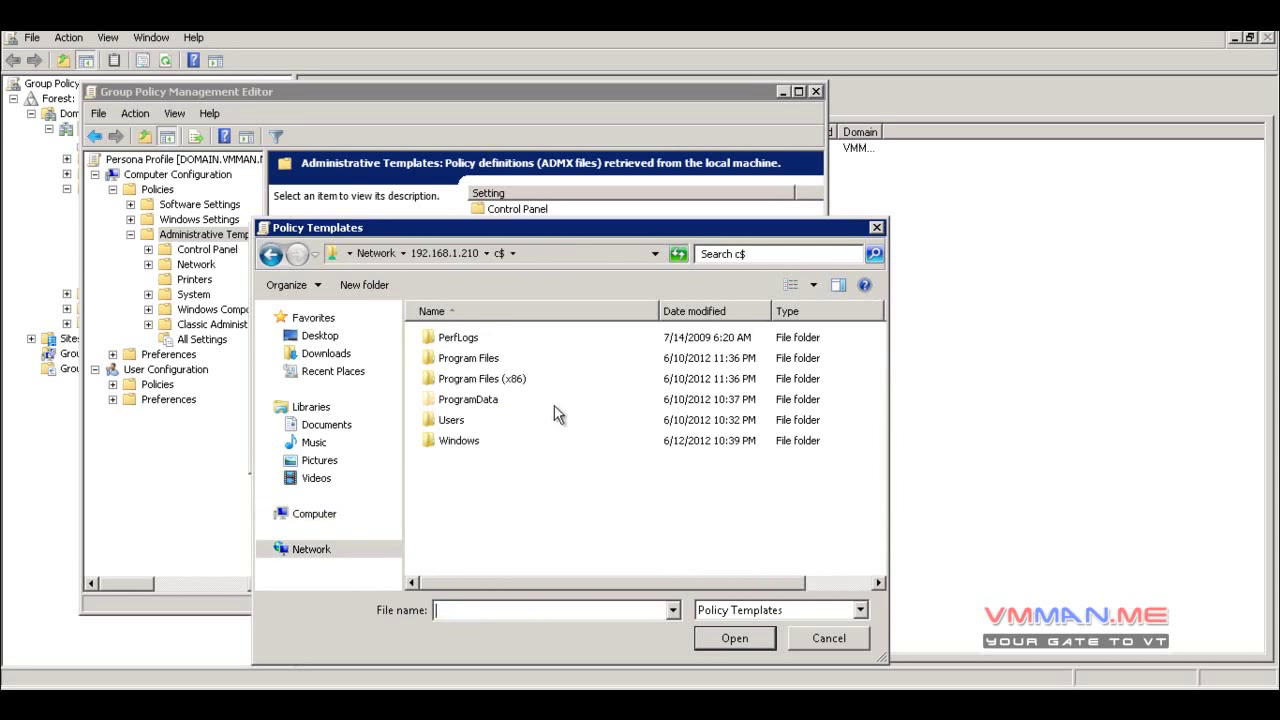
# Browse on the share to Program Files\VMware\VMware View\Server\extras\GroupPolicyFiles
pyautogui.doubleClick(482, 362)
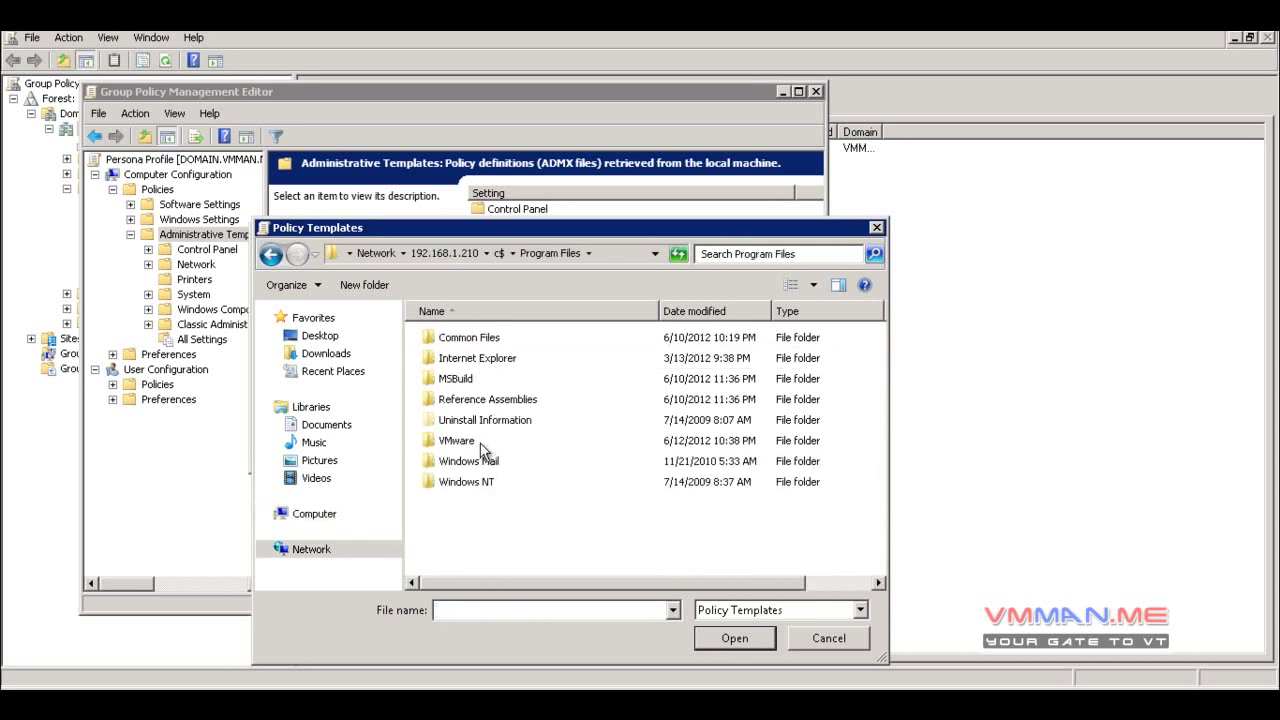
pyautogui.doubleClick(480, 443)
pyautogui.click(469, 361)
pyautogui.doubleClick(469, 362)
pyautogui.doubleClick(465, 339)
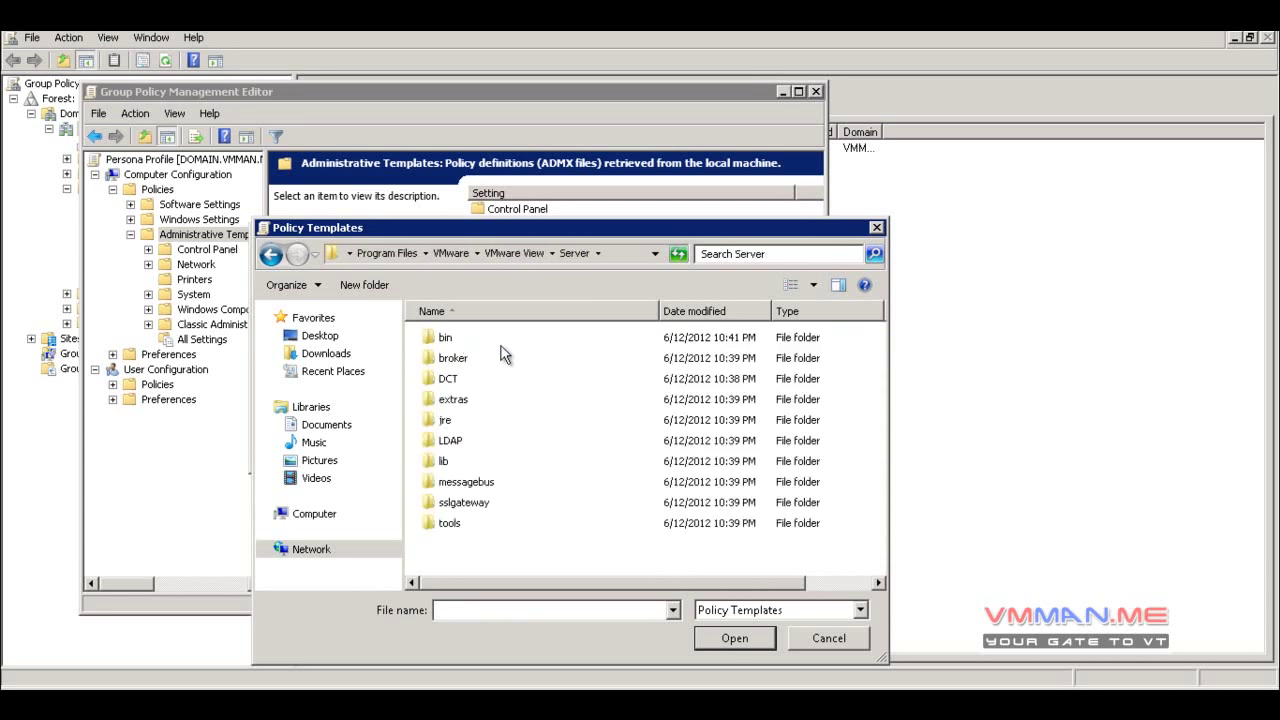
pyautogui.doubleClick(454, 400)
pyautogui.doubleClick(458, 346)
# Look over the ADM files, add pcoip.adm, vdm_agent.adm, vdm_client.adm, vdm_common.adm and vdm_server.adm as policy templates, and close the template list
pyautogui.moveTo(502, 500); pyautogui.dragTo(455, 363)
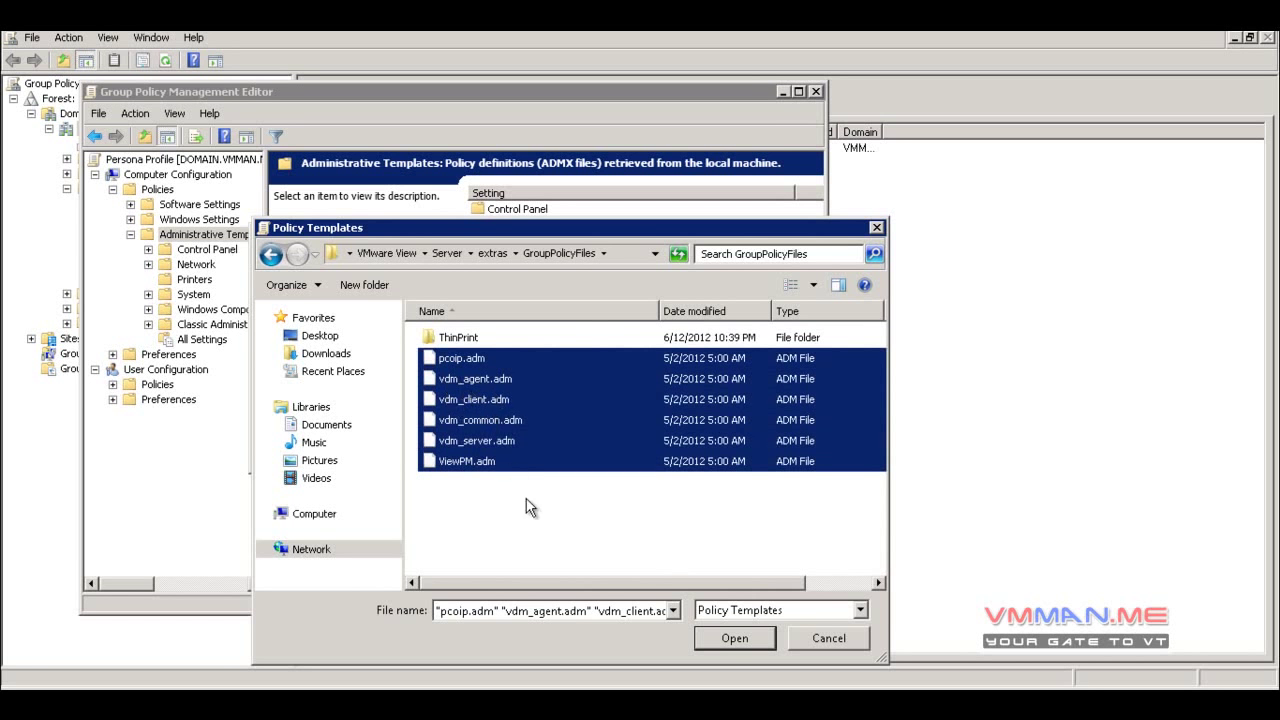
pyautogui.click(470, 361)
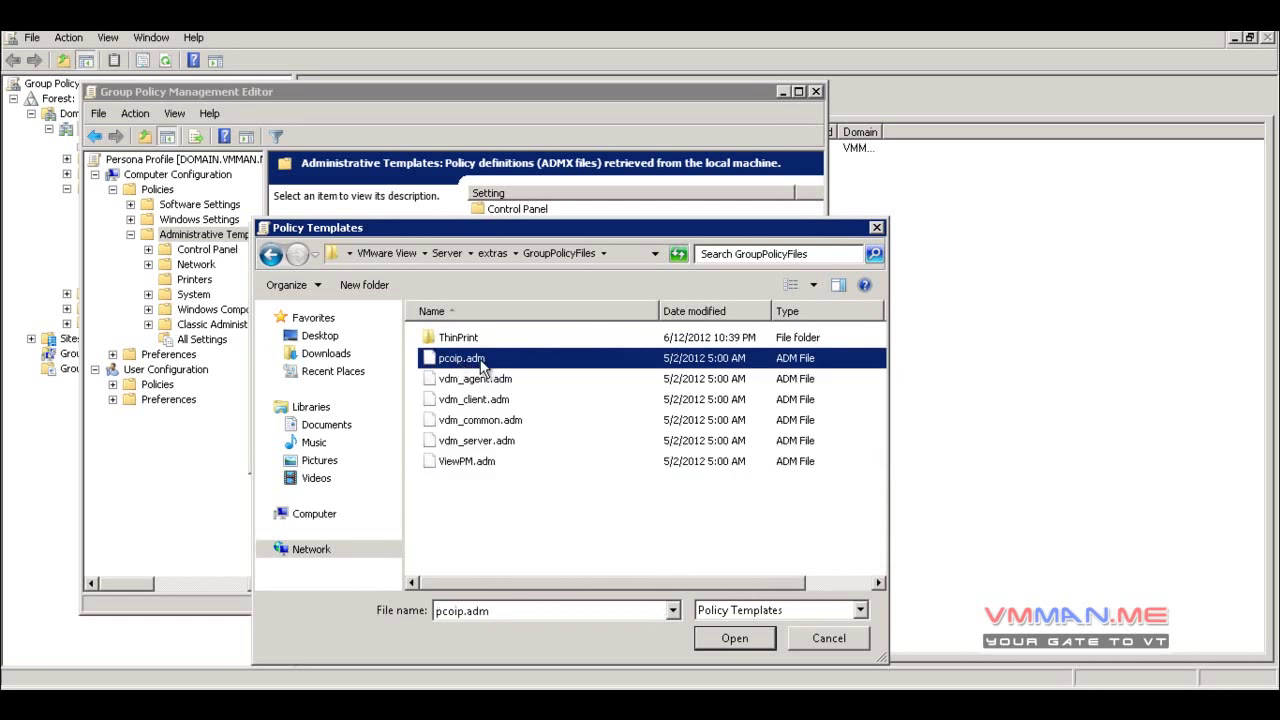
pyautogui.click(480, 379)
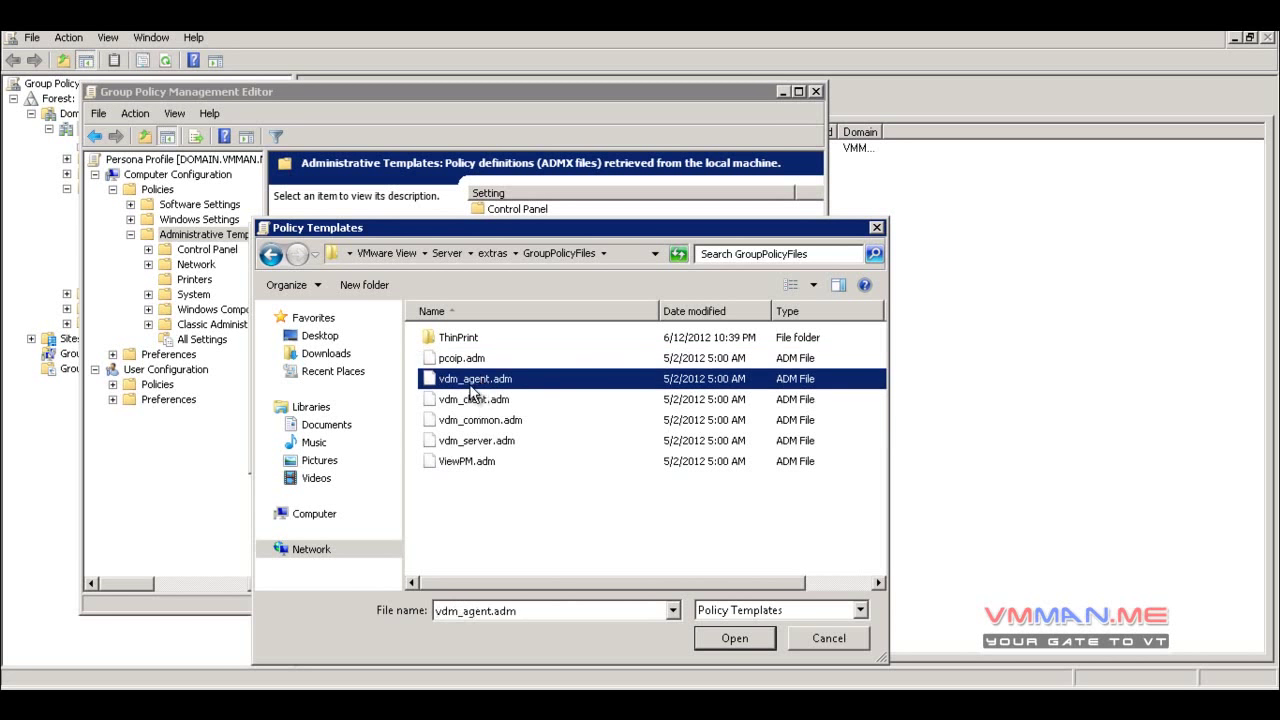
pyautogui.click(490, 402)
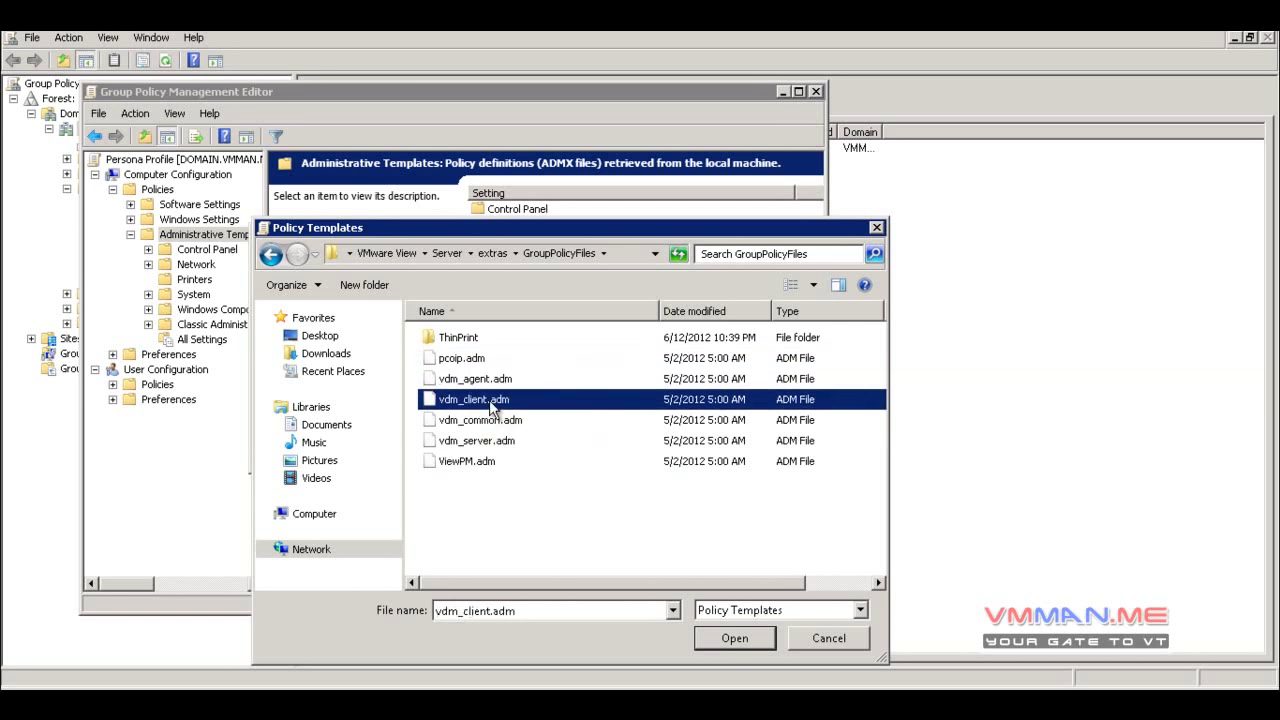
pyautogui.click(489, 421)
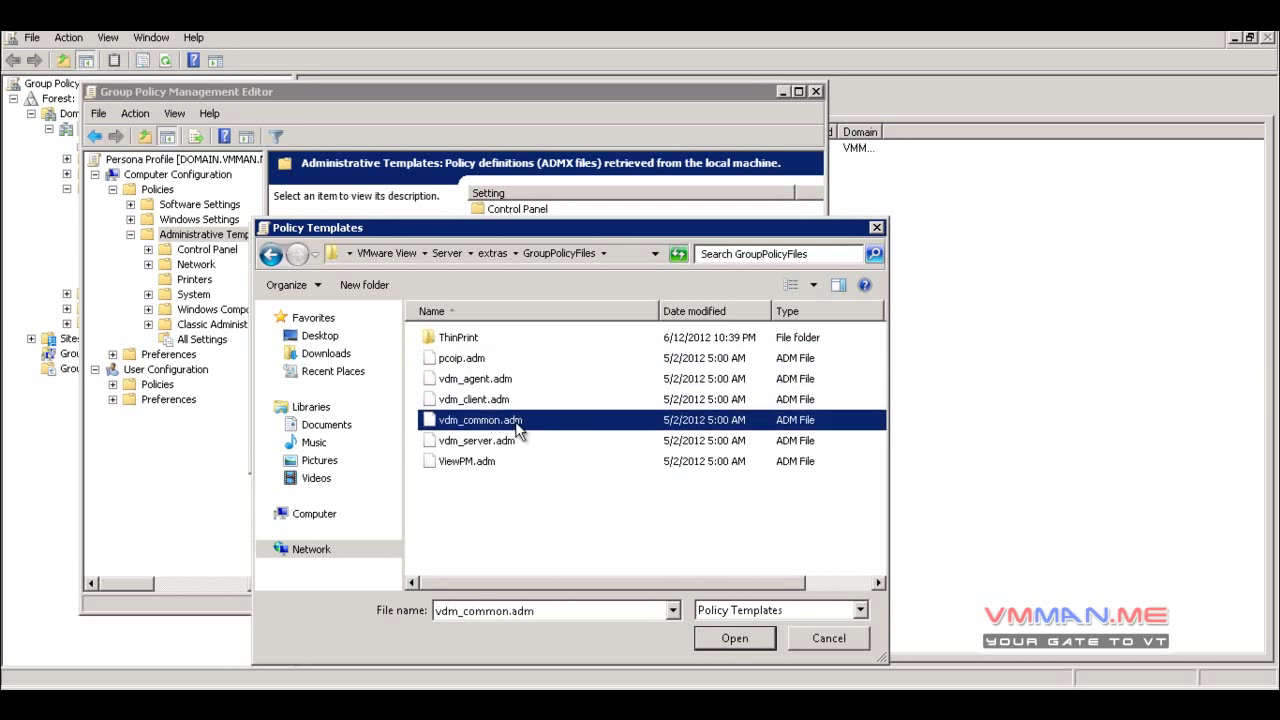
pyautogui.click(503, 440)
pyautogui.click(490, 464)
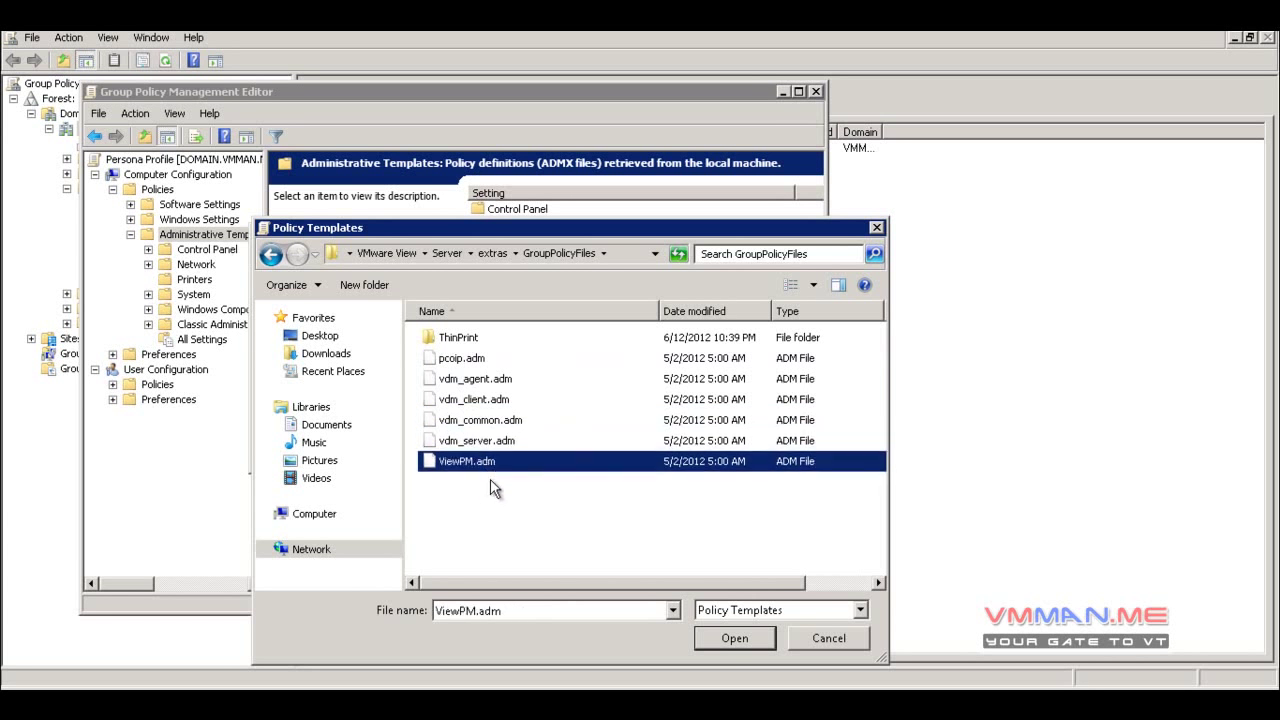
pyautogui.click(493, 444)
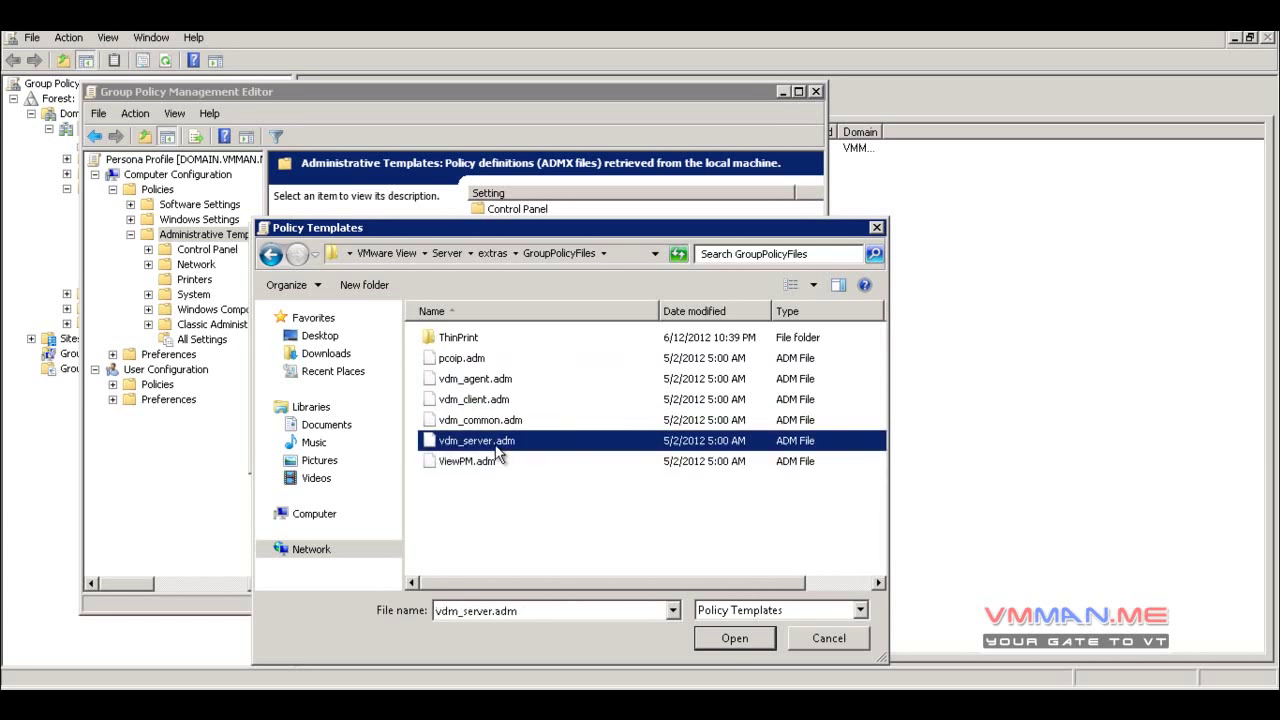
pyautogui.keyDown('shift'); pyautogui.click(478, 360); pyautogui.keyUp('shift')
pyautogui.click(728, 634)
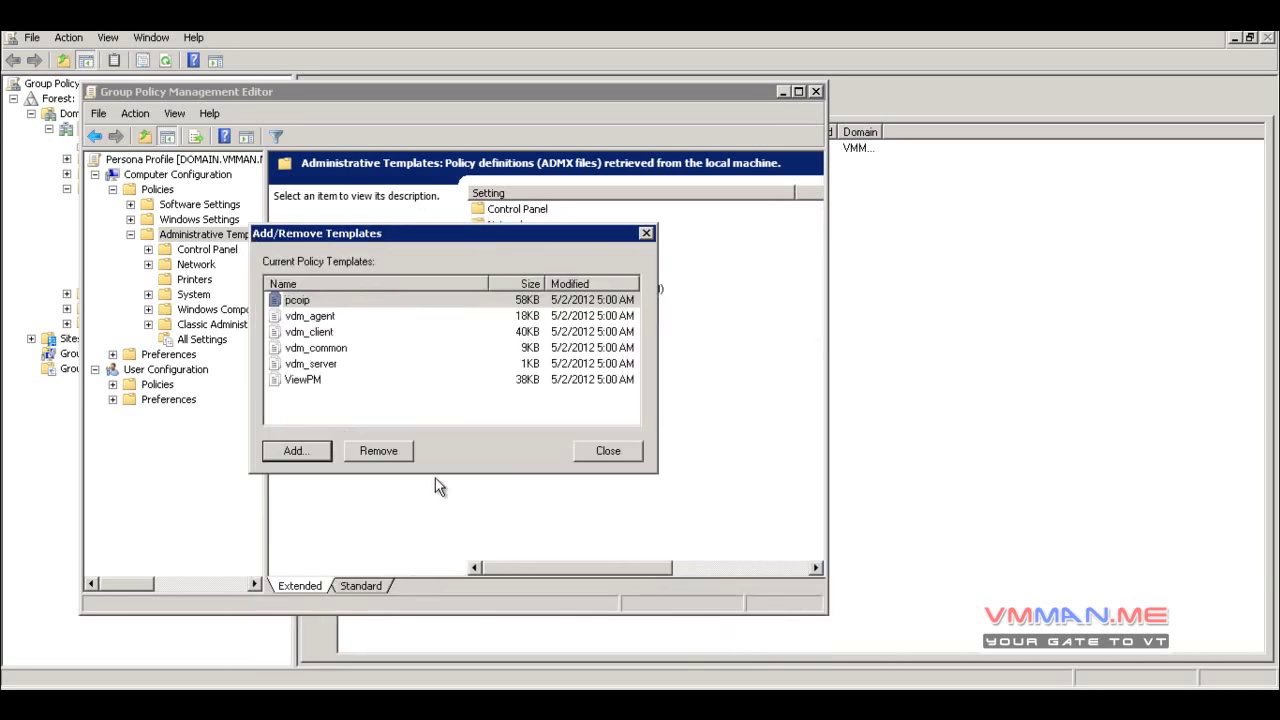
pyautogui.click(622, 460)
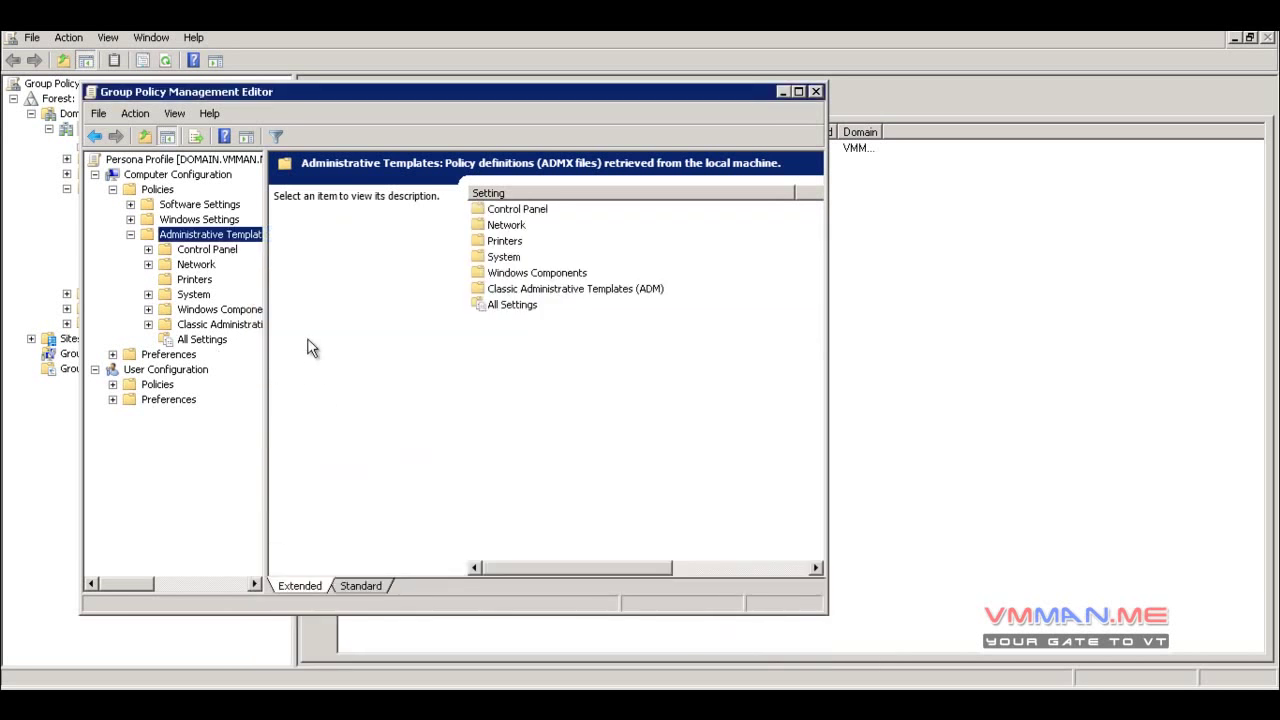
# Widen the policy tree, expand Classic Administrative Templates (ADM) under Computer Configuration, and maximize the editor window
pyautogui.moveTo(265, 367); pyautogui.dragTo(379, 367)
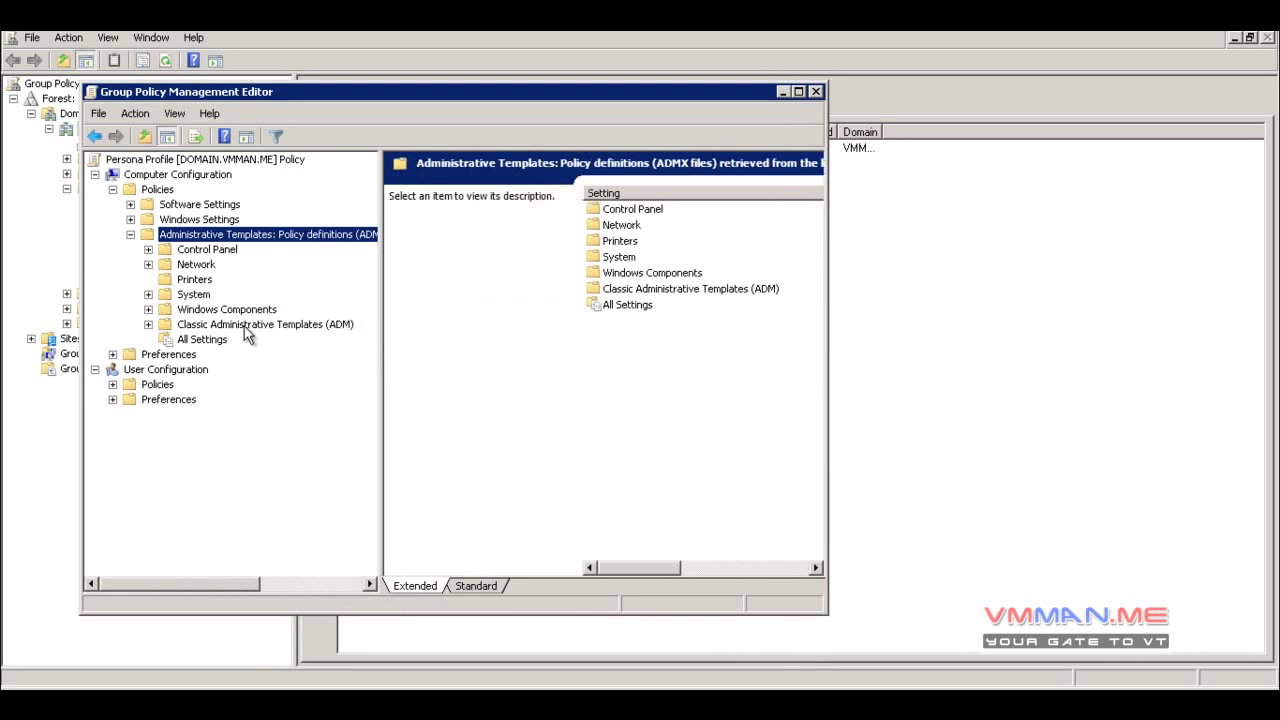
pyautogui.doubleClick(255, 324)
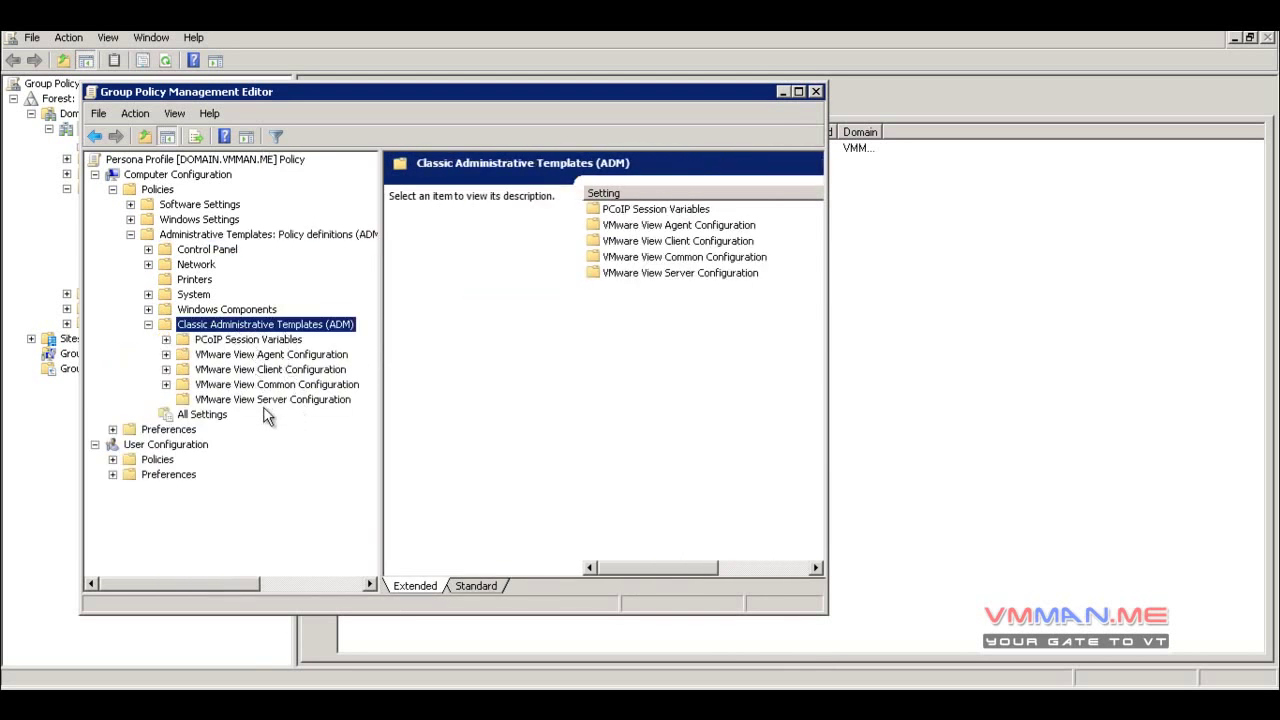
pyautogui.click(792, 91)
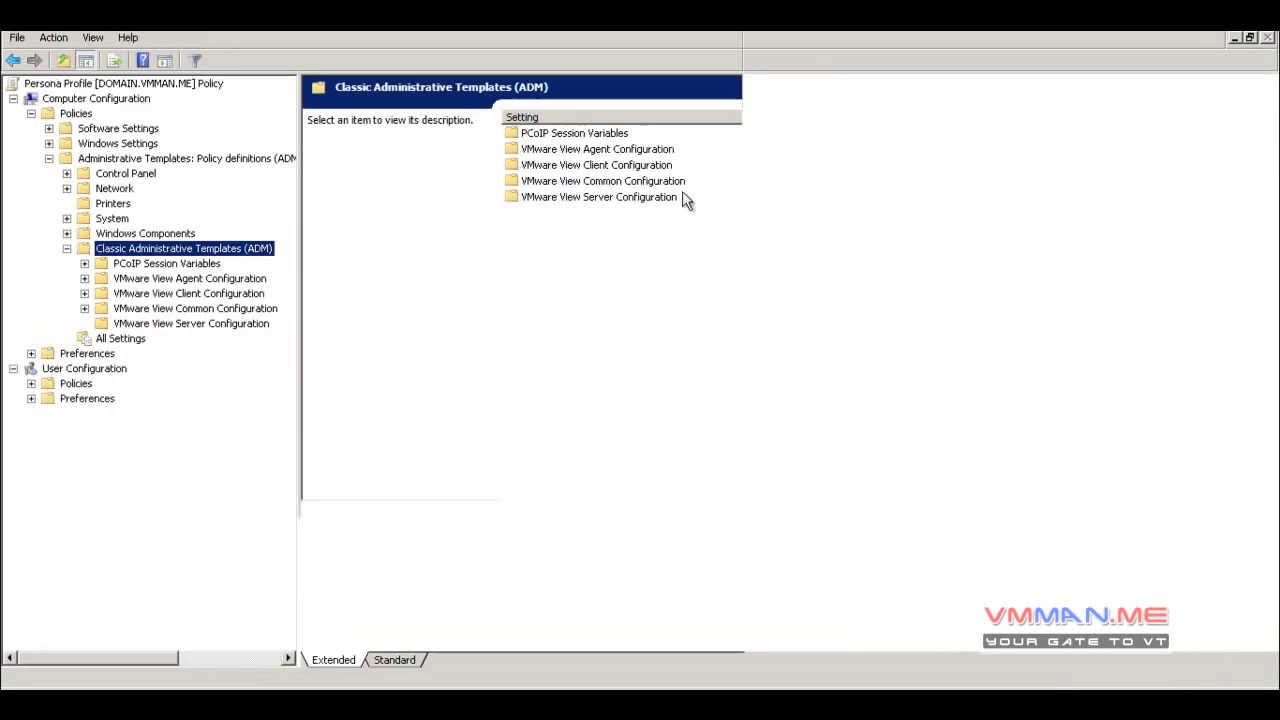
# Expand PCoIP Session Variables and view its Overridable Administrator Defaults and Not Overridable Administrator Settings
pyautogui.doubleClick(130, 265)
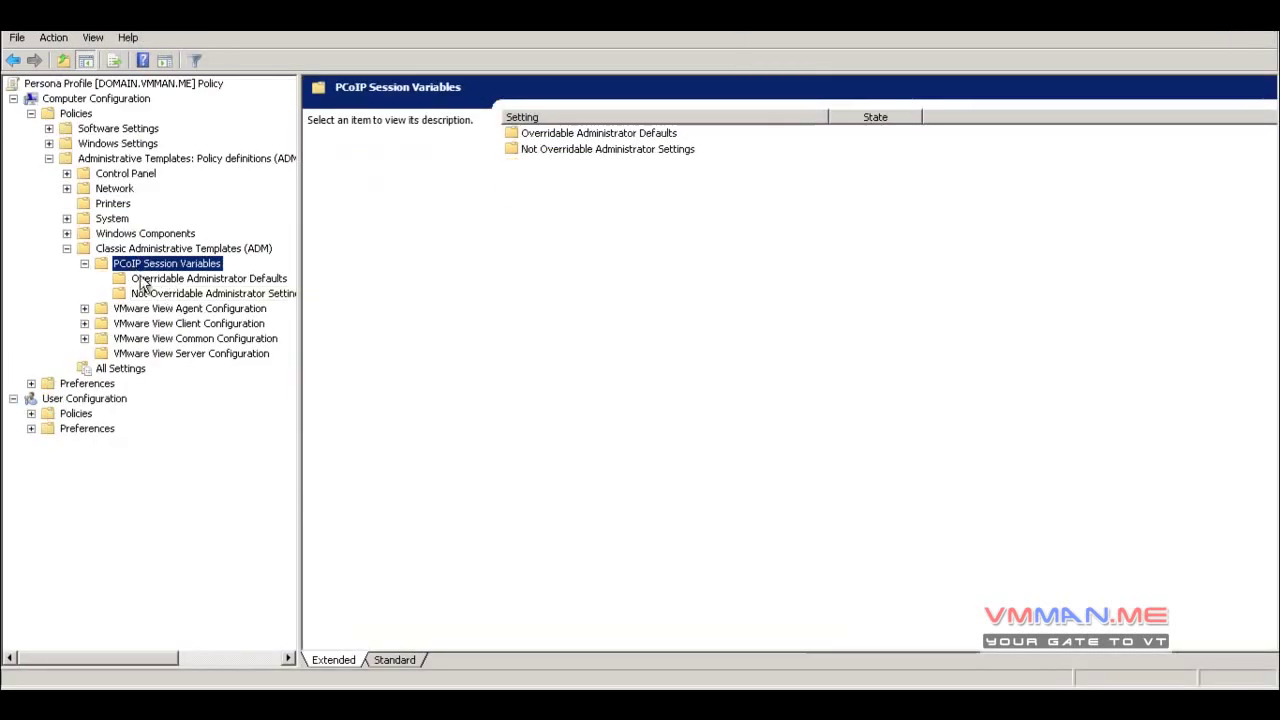
pyautogui.moveTo(299, 333); pyautogui.dragTo(438, 345)
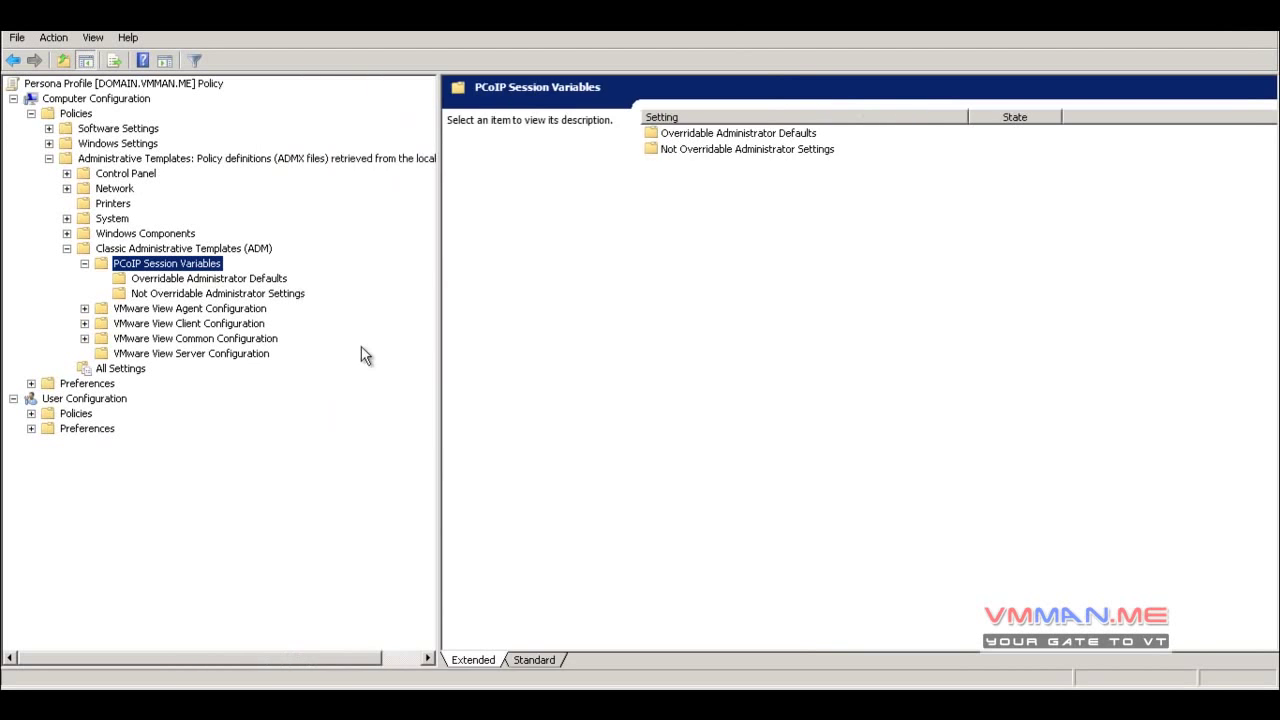
pyautogui.click(236, 281)
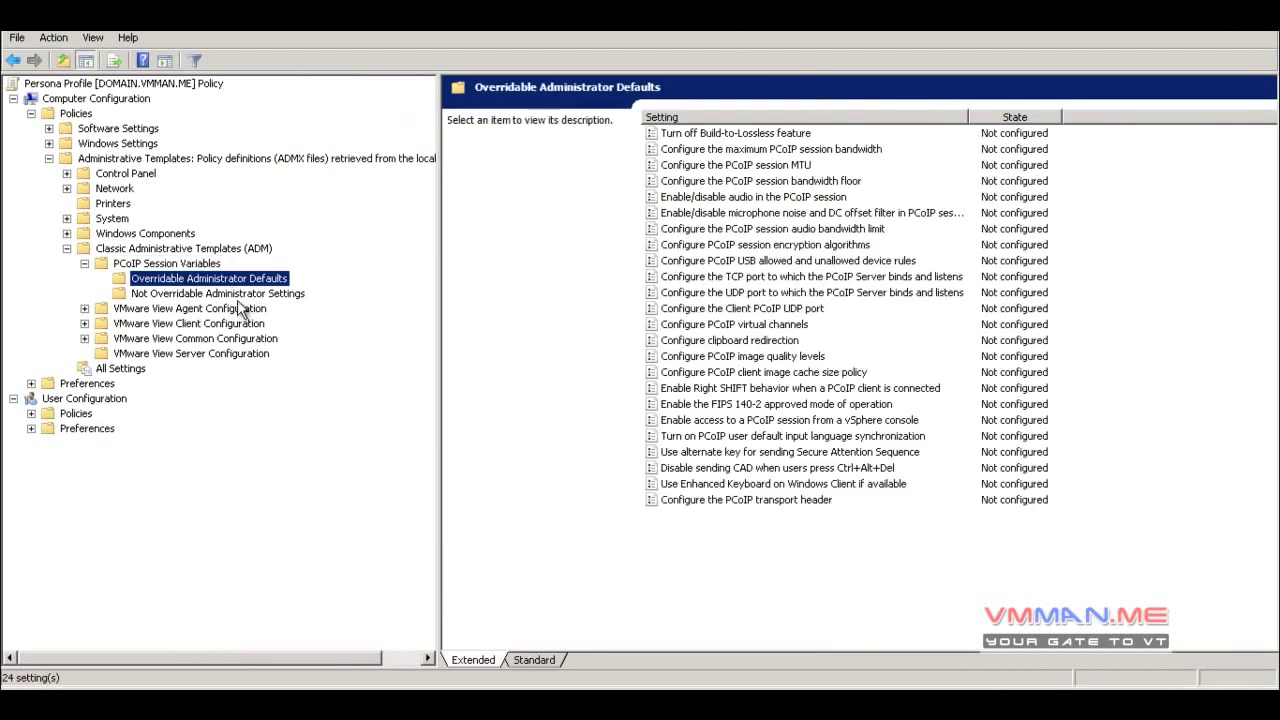
pyautogui.click(238, 300)
# Expand VMware View Agent Configuration and review its View USB Configuration, Agent Configuration, Agent Security and Persona Management folders
pyautogui.doubleClick(220, 310)
pyautogui.click(203, 328)
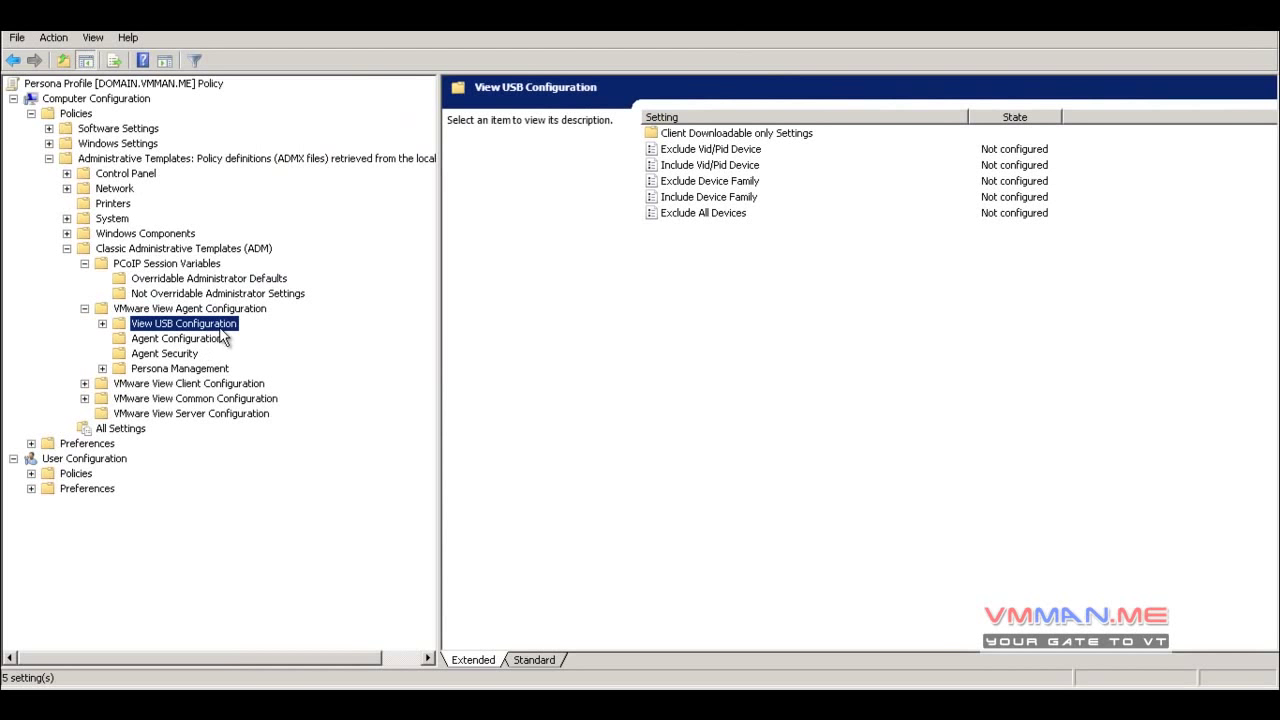
pyautogui.click(212, 340)
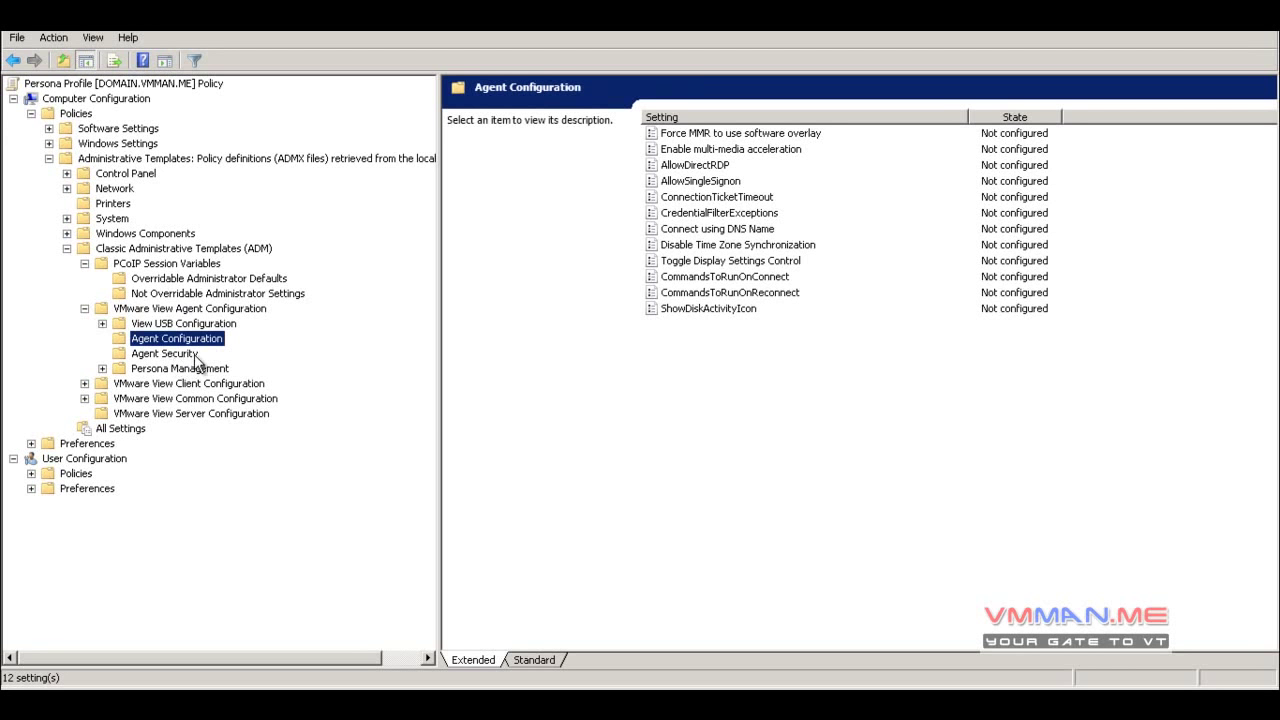
pyautogui.click(180, 353)
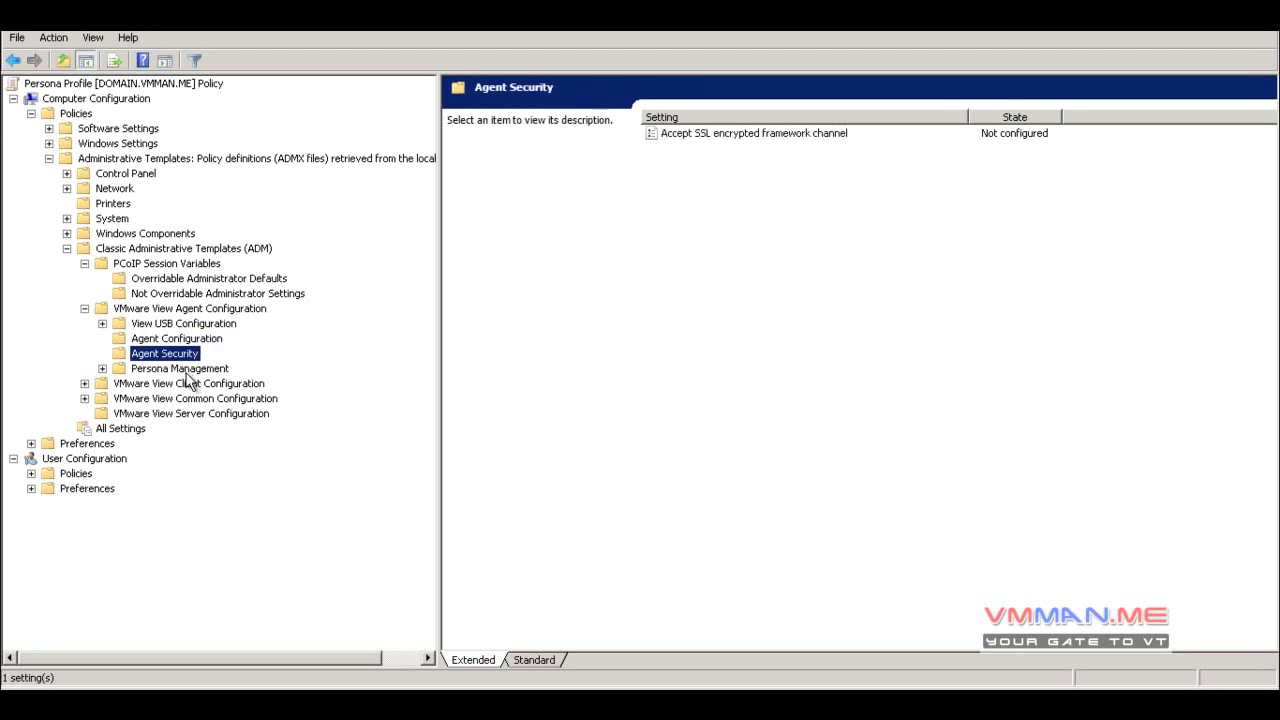
pyautogui.click(186, 370)
# Expand VMware View Client Configuration and review its View USB Configuration, Scripting definitions and Security Settings folders
pyautogui.click(190, 387)
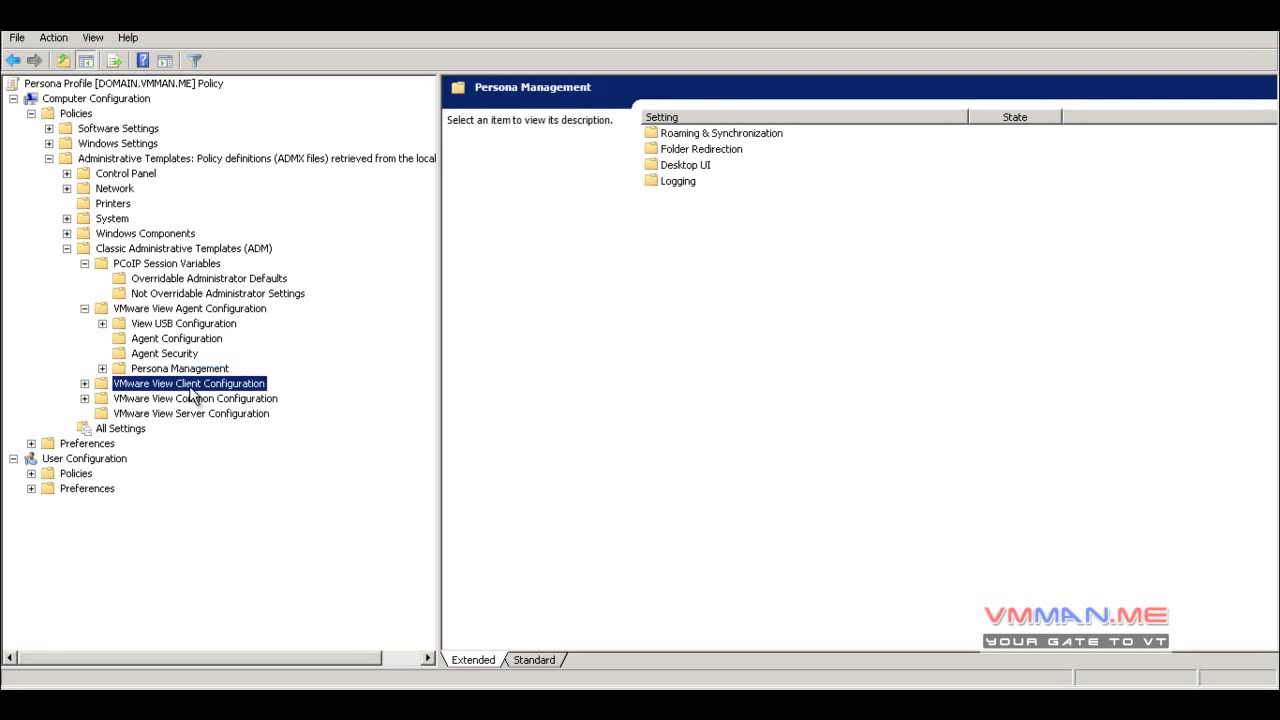
pyautogui.doubleClick(192, 392)
pyautogui.click(195, 400)
pyautogui.click(198, 415)
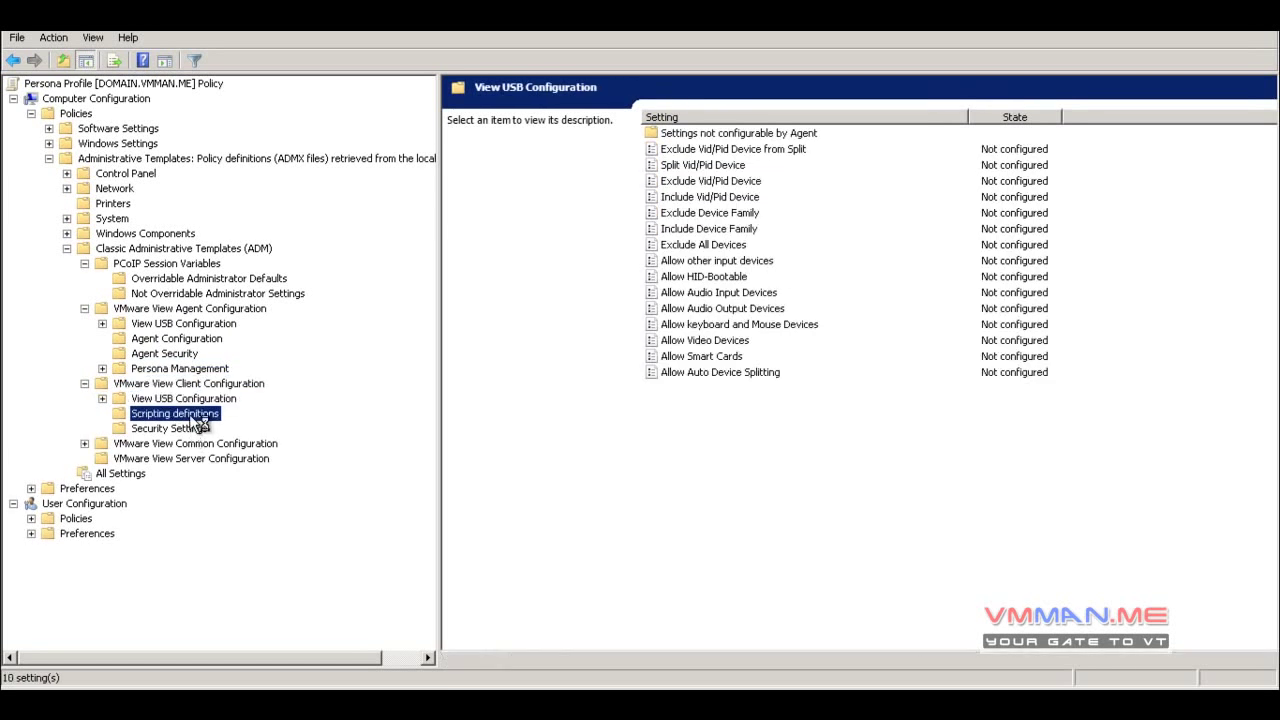
pyautogui.click(192, 429)
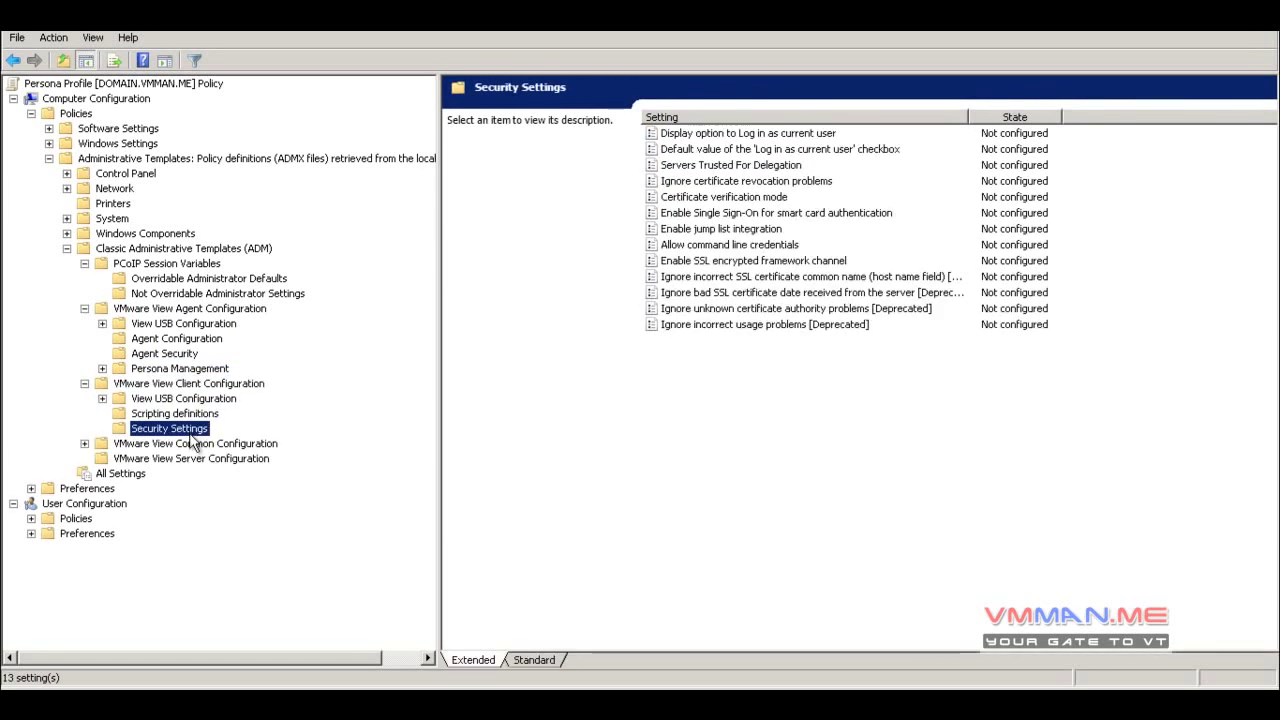
# Expand VMware View Common Configuration and review its Log Configuration, Performance Alarms and Security Configuration folders
pyautogui.doubleClick(193, 443)
pyautogui.click(200, 458)
pyautogui.click(195, 473)
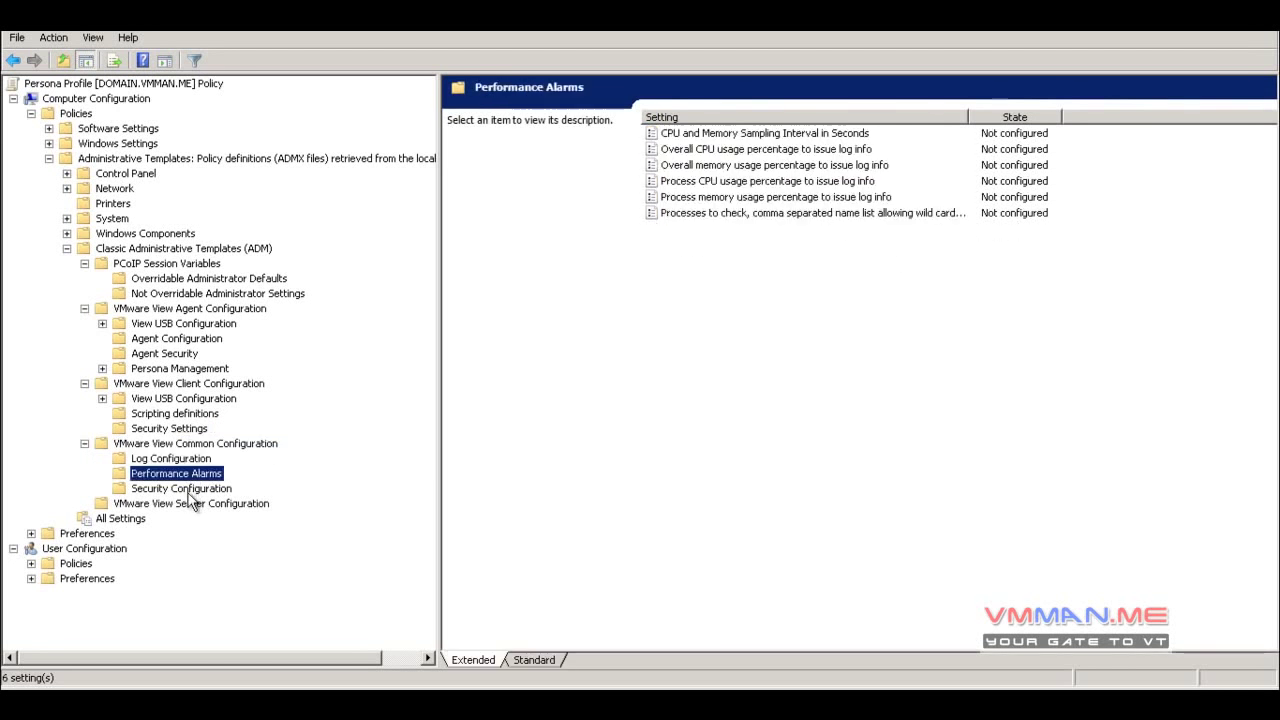
pyautogui.click(188, 491)
pyautogui.click(184, 479)
pyautogui.click(162, 490)
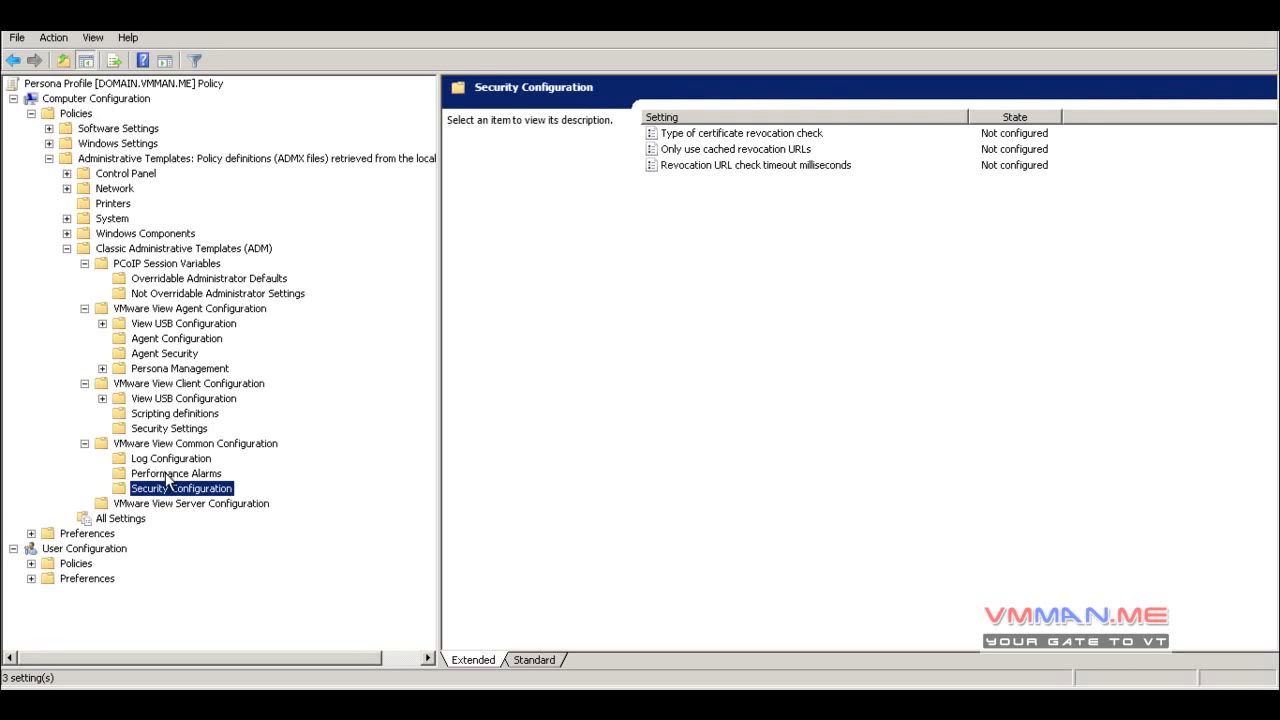
pyautogui.click(172, 460)
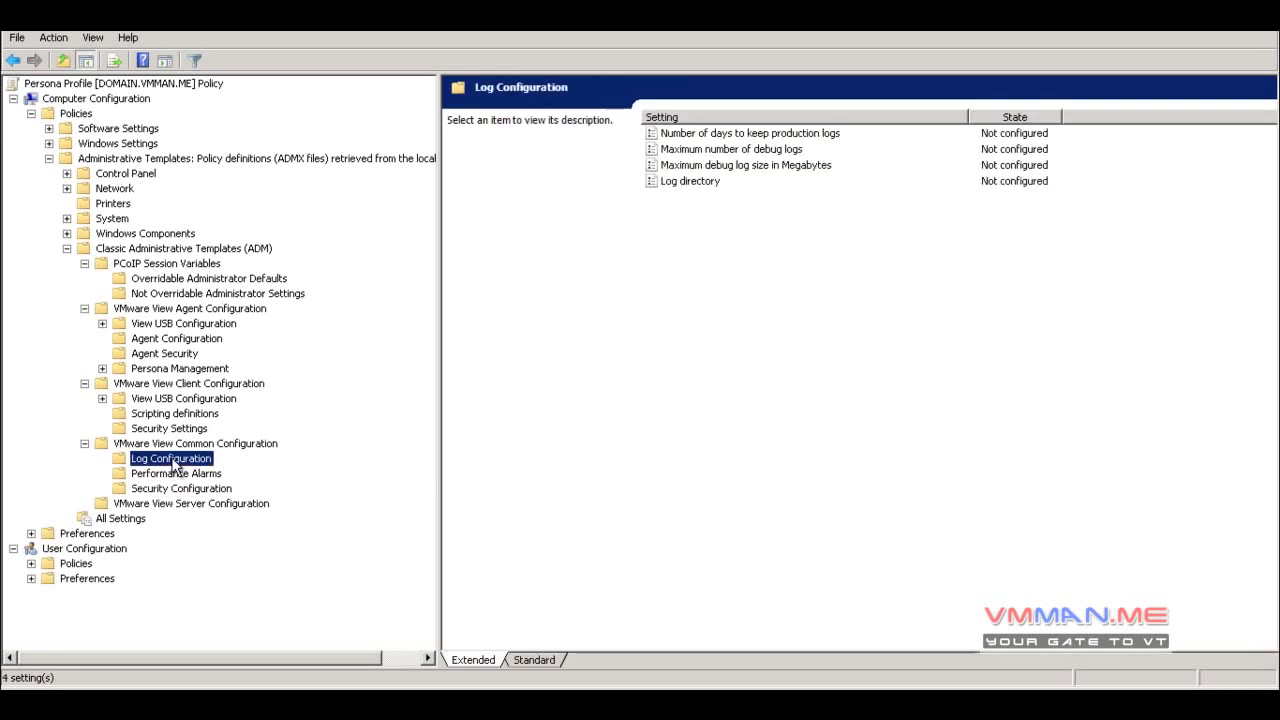
# In the client's View USB Configuration, read the descriptions of Allow Audio Input Devices, Allow Video Devices and Allow Smart Cards
pyautogui.click(181, 399)
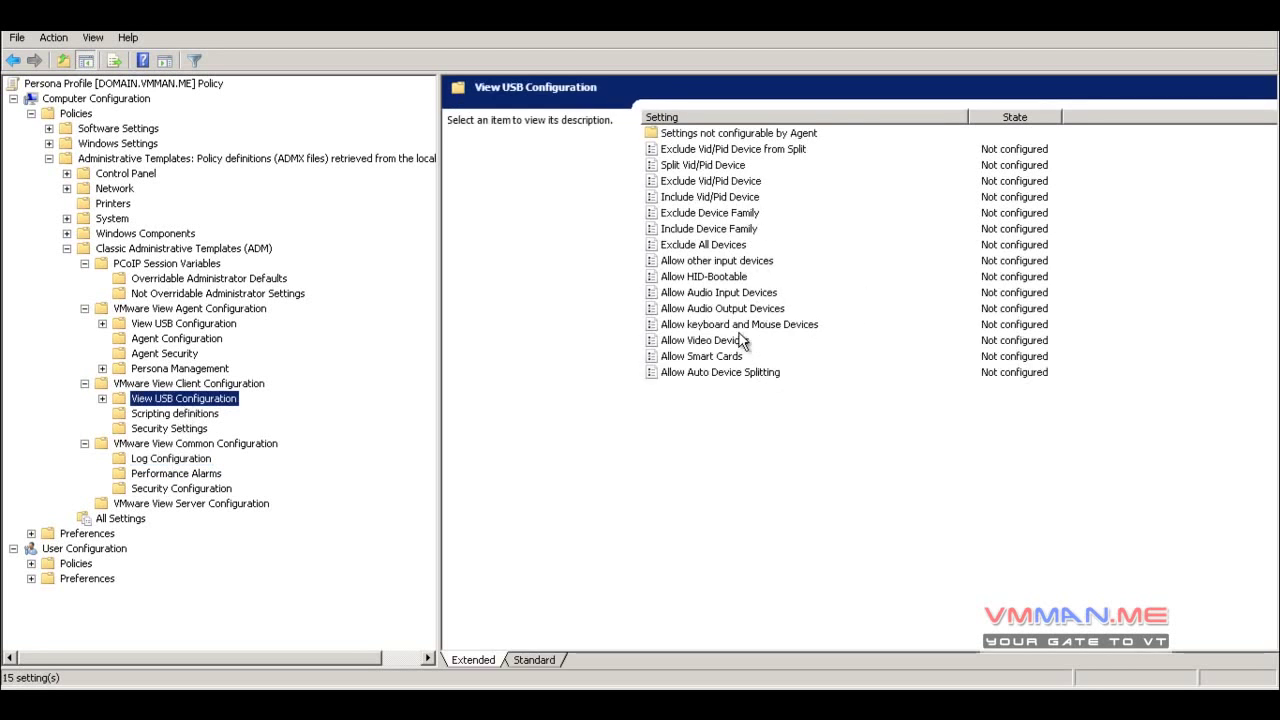
pyautogui.click(730, 293)
pyautogui.click(724, 343)
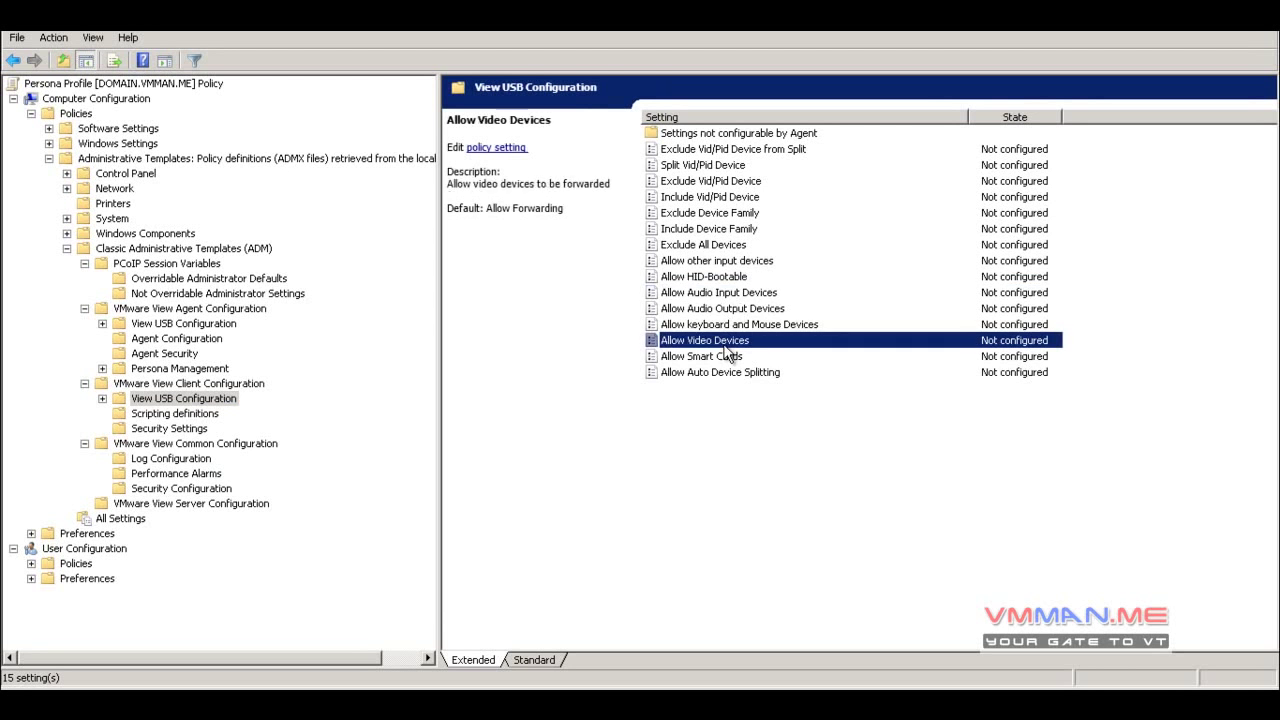
pyautogui.click(728, 358)
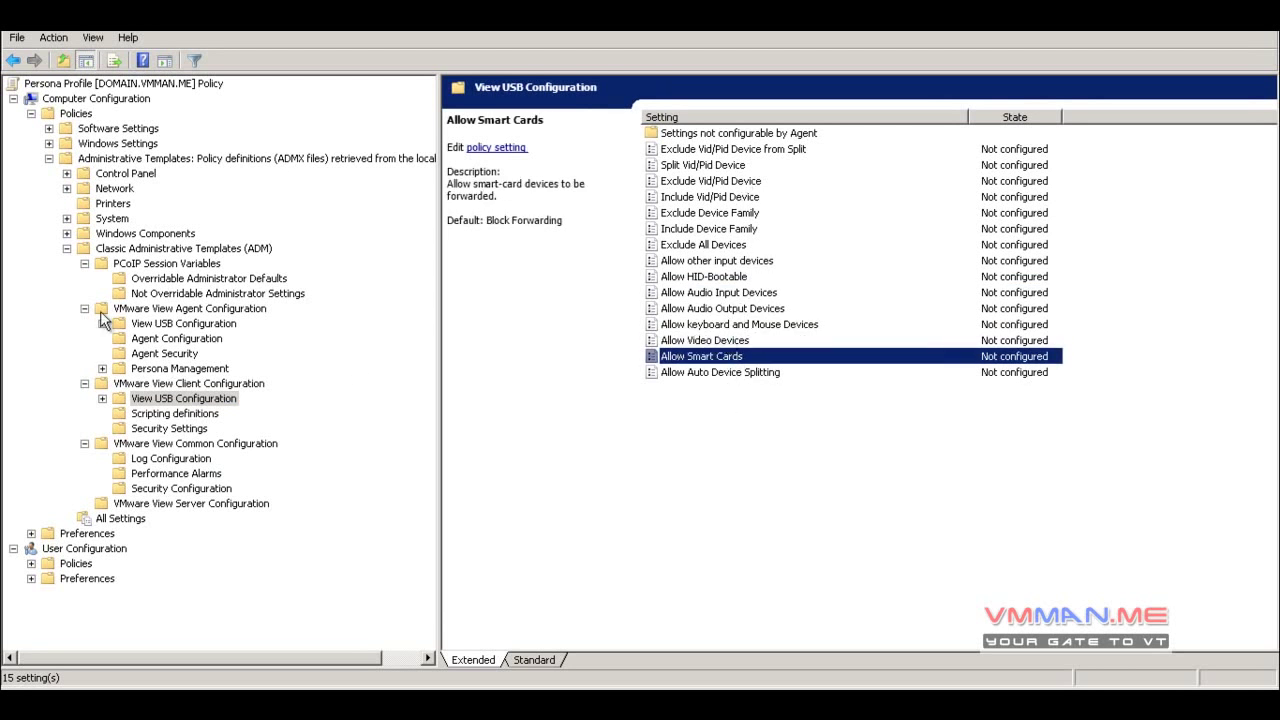
# Revisit the Agent Configuration settings and both PCoIP Session Variables folders, the overridable defaults and the not overridable settings
pyautogui.click(185, 340)
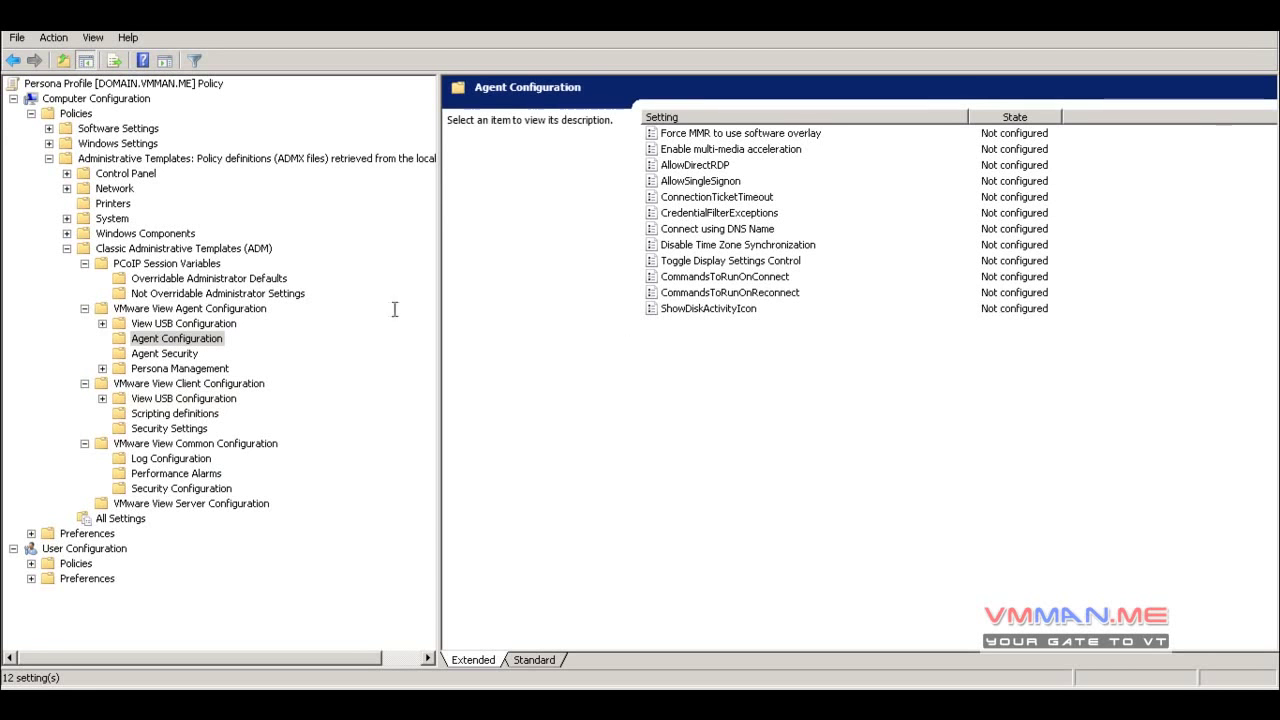
pyautogui.click(158, 279)
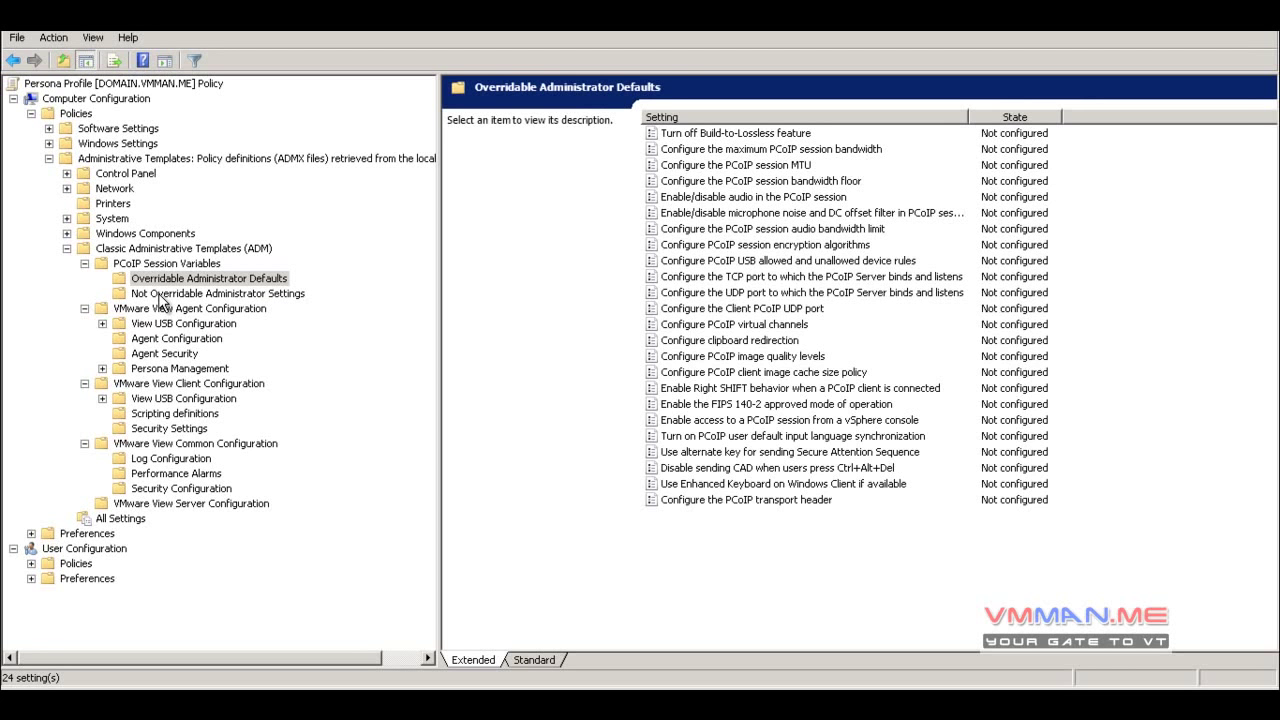
pyautogui.click(159, 296)
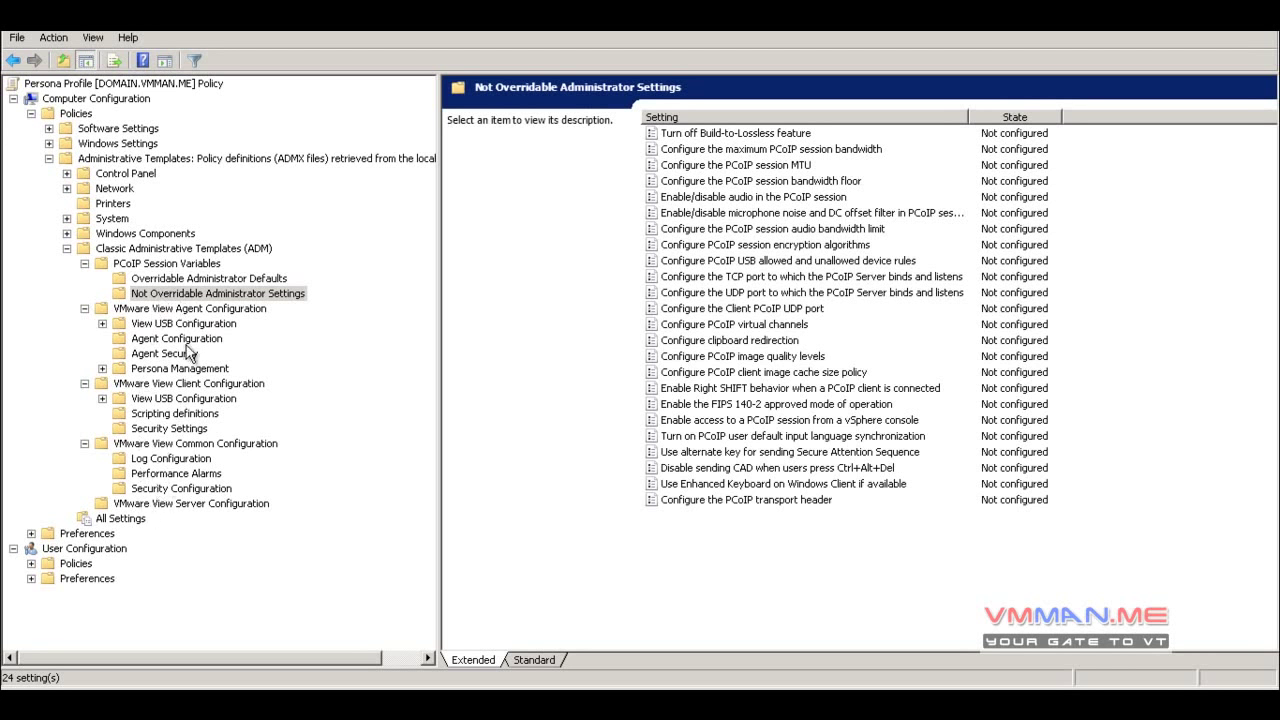
# Collapse Classic Administrative Templates (ADM) and look through the subfolders of the built-in Network template
pyautogui.click(67, 249)
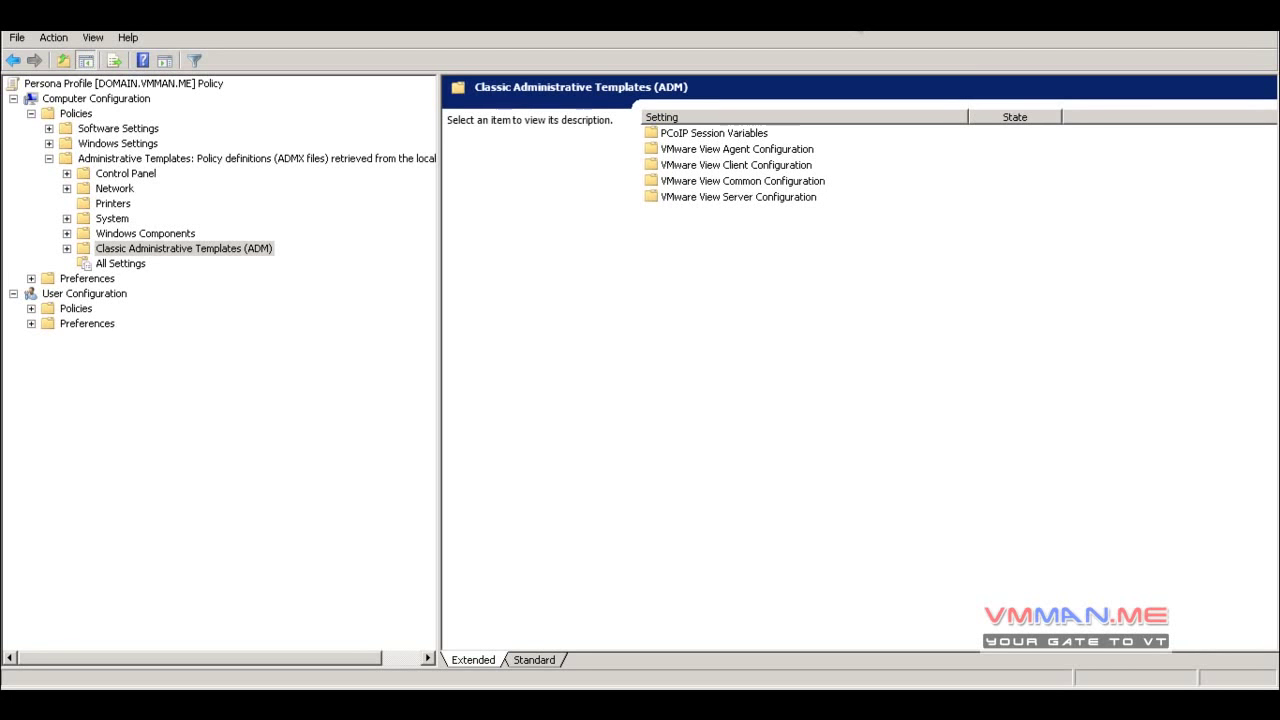
pyautogui.click(118, 174)
pyautogui.doubleClick(114, 188)
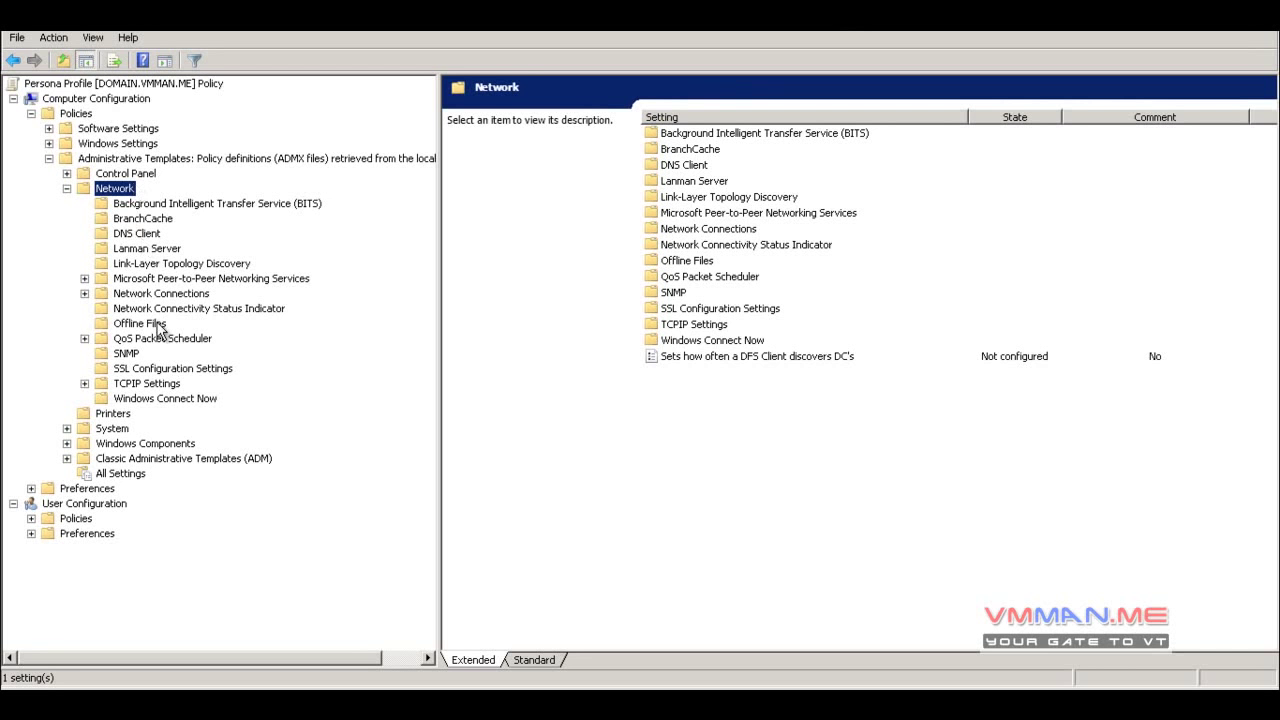
pyautogui.click(66, 189)
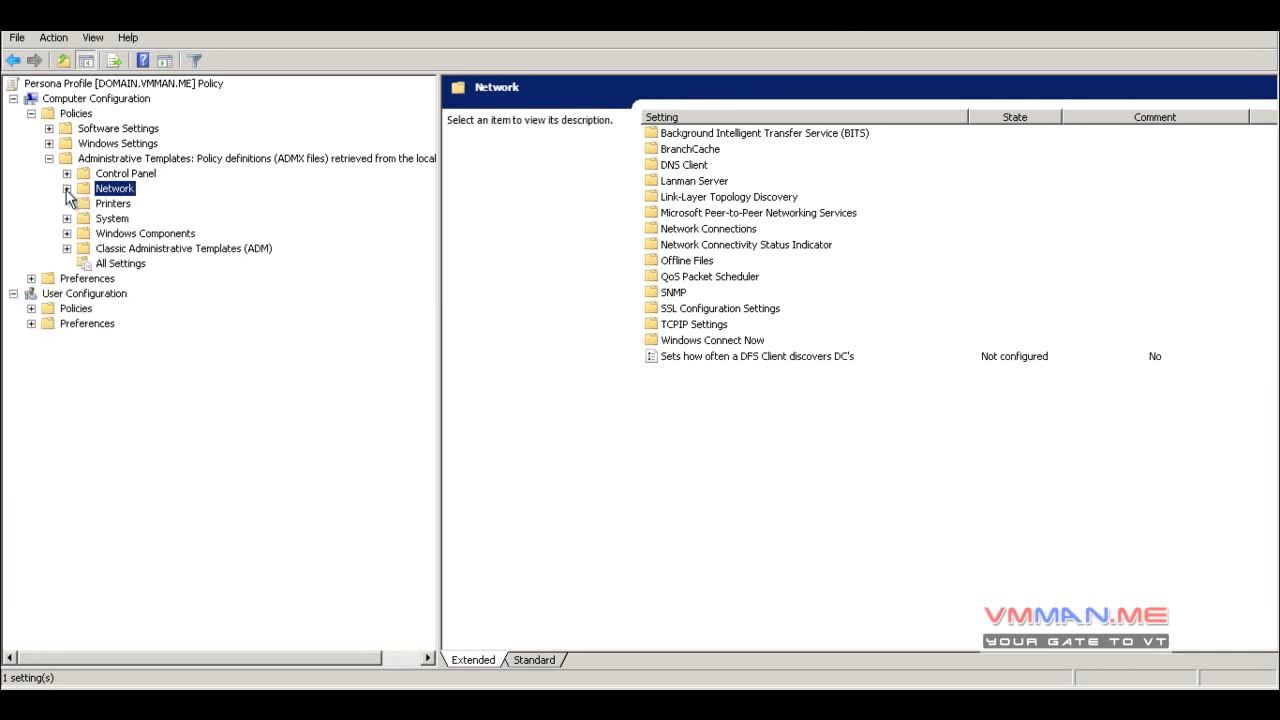
# Expand Classic Administrative Templates (ADM) again and review the VMware View Agent Configuration and VMware View Client Configuration settings
pyautogui.doubleClick(122, 250)
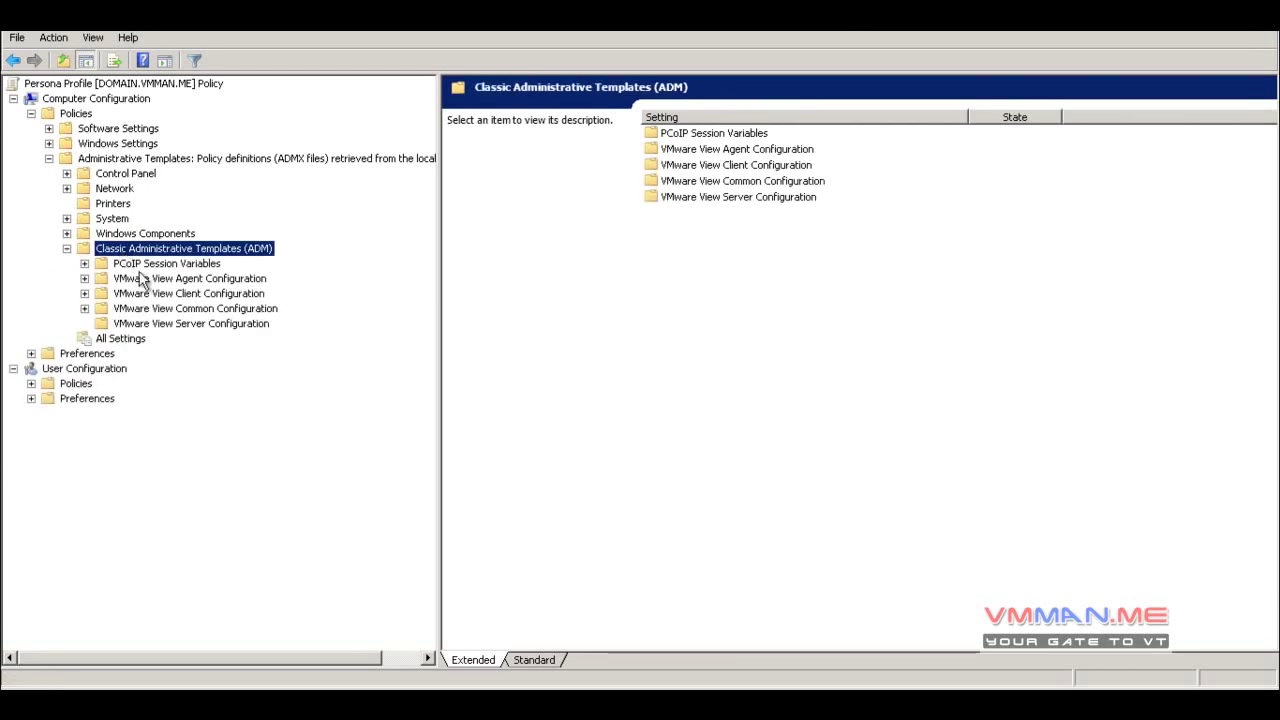
pyautogui.click(143, 280)
pyautogui.click(154, 295)
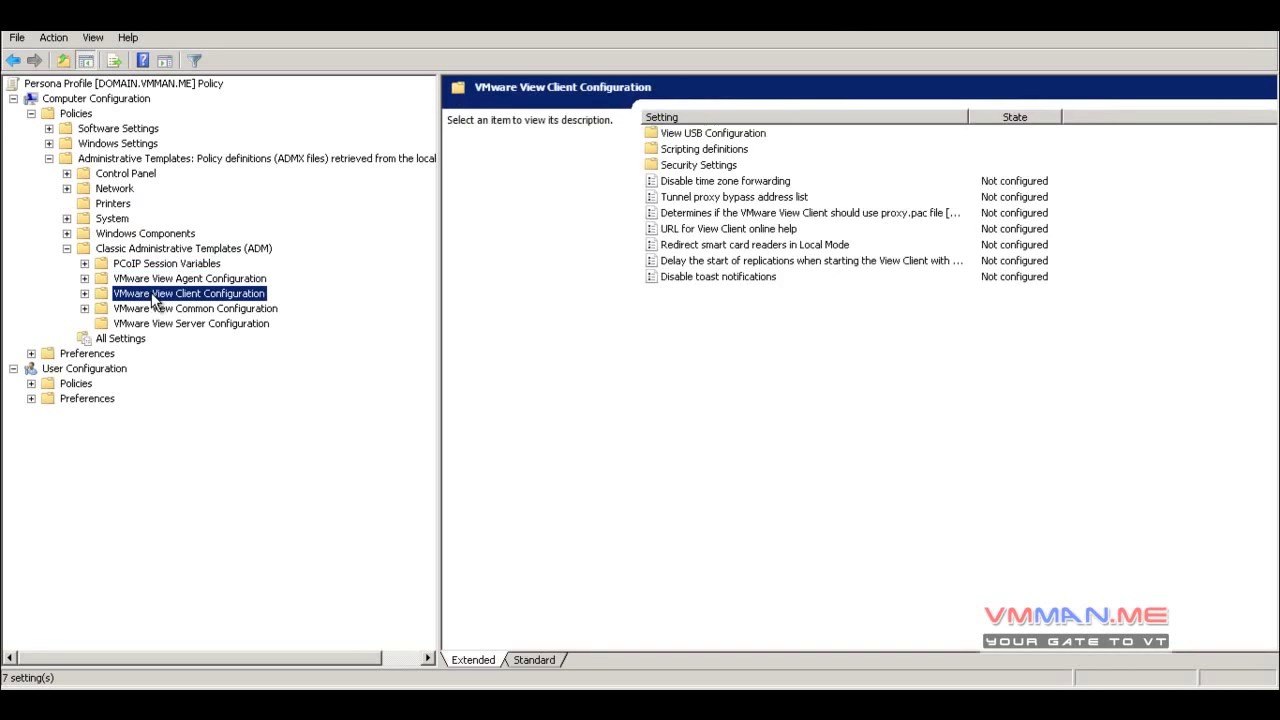
pyautogui.click(810, 434)
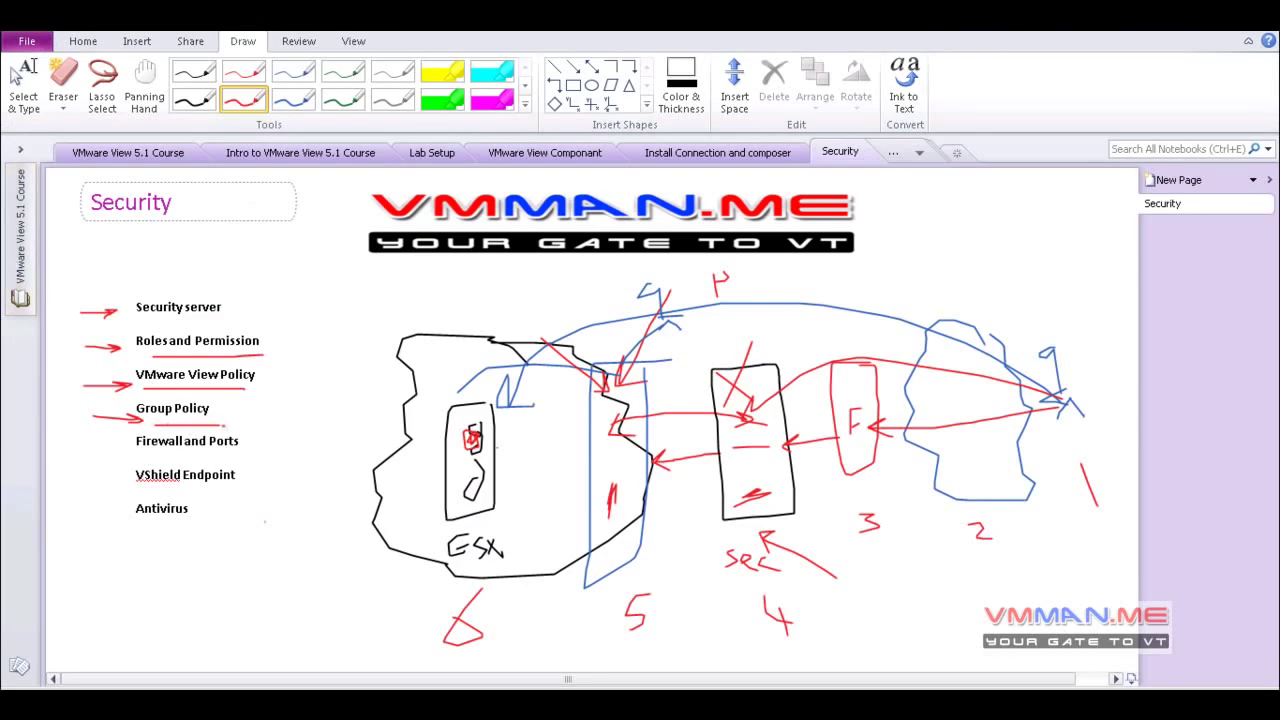
# Switch to the OneNote Security page, circle Group Policy and underline Firewall and Ports in red, with an arrow pointing at firewall box F
pyautogui.moveTo(226, 426)
pyautogui.mouseDown()
pyautogui.moveTo(236, 418)
pyautogui.moveTo(170, 388)
pyautogui.moveTo(118, 404)
pyautogui.moveTo(202, 426)
pyautogui.mouseUp()
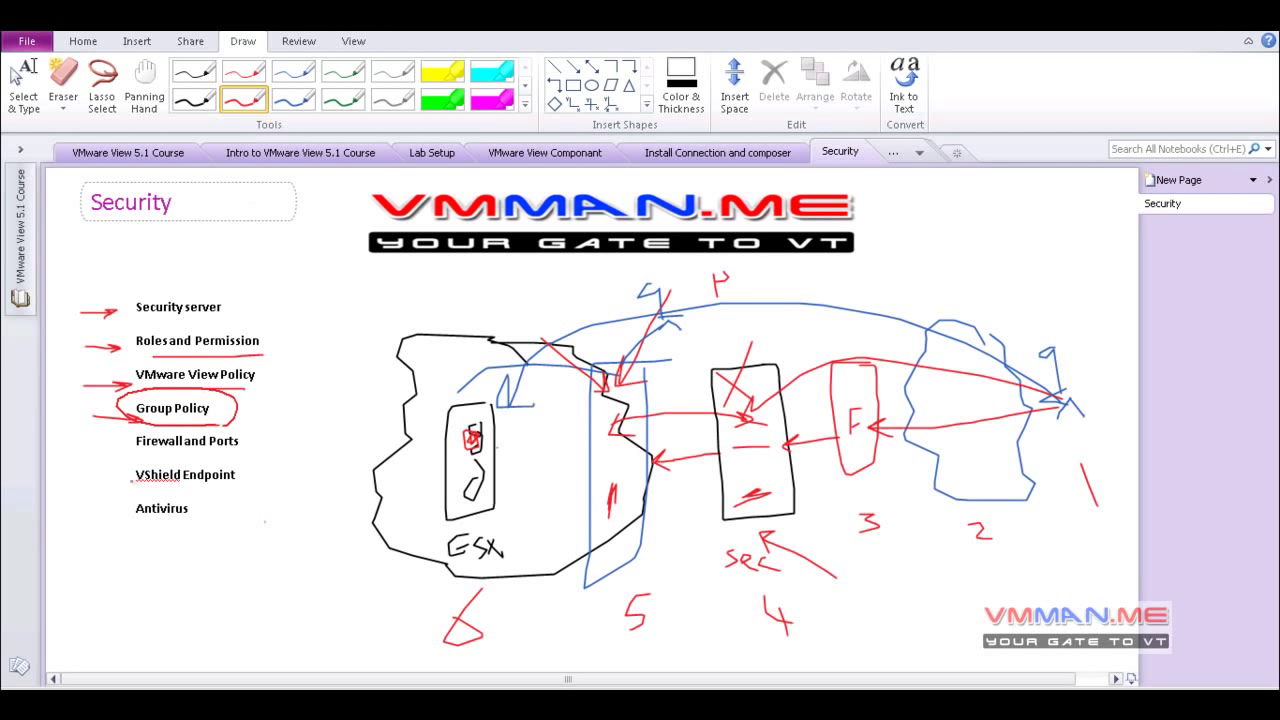
pyautogui.moveTo(130, 458); pyautogui.dragTo(245, 462)
pyautogui.moveTo(943, 210)
pyautogui.mouseDown()
pyautogui.moveTo(872, 355)
pyautogui.moveTo(895, 352)
pyautogui.mouseUp()
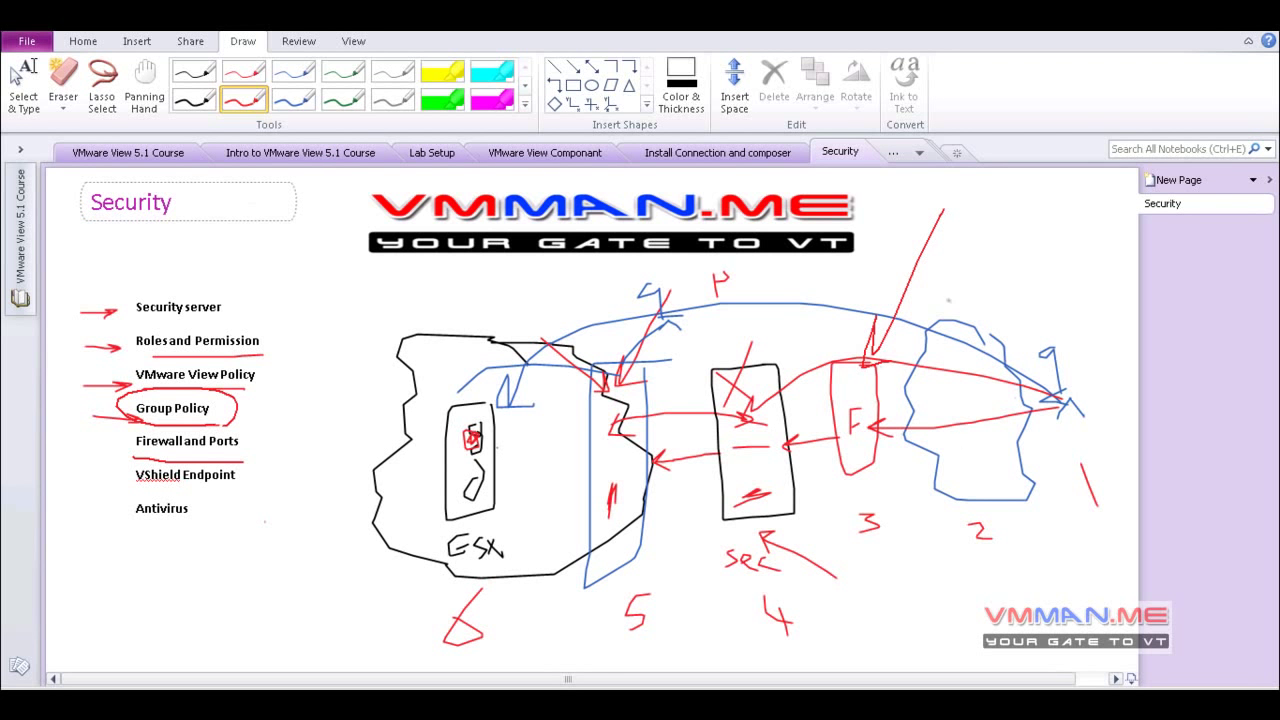
# Draw a red client path into box 5 with a firewall box across it, and loop a red boundary around the ESX area and box 5
pyautogui.moveTo(1064, 562)
pyautogui.mouseDown()
pyautogui.moveTo(1050, 645)
pyautogui.moveTo(930, 638)
pyautogui.moveTo(648, 545)
pyautogui.moveTo(662, 572)
pyautogui.mouseUp()
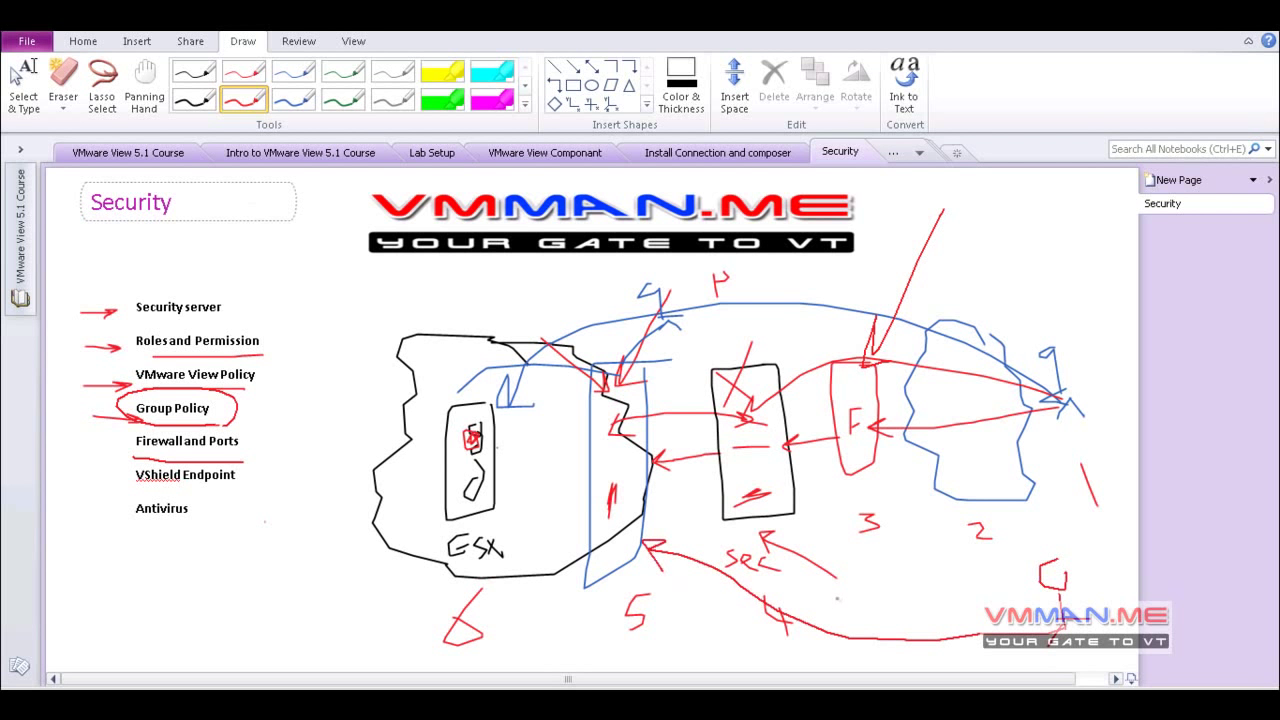
pyautogui.moveTo(878, 567)
pyautogui.mouseDown()
pyautogui.moveTo(862, 569)
pyautogui.moveTo(830, 650)
pyautogui.moveTo(880, 632)
pyautogui.moveTo(830, 656)
pyautogui.mouseUp()
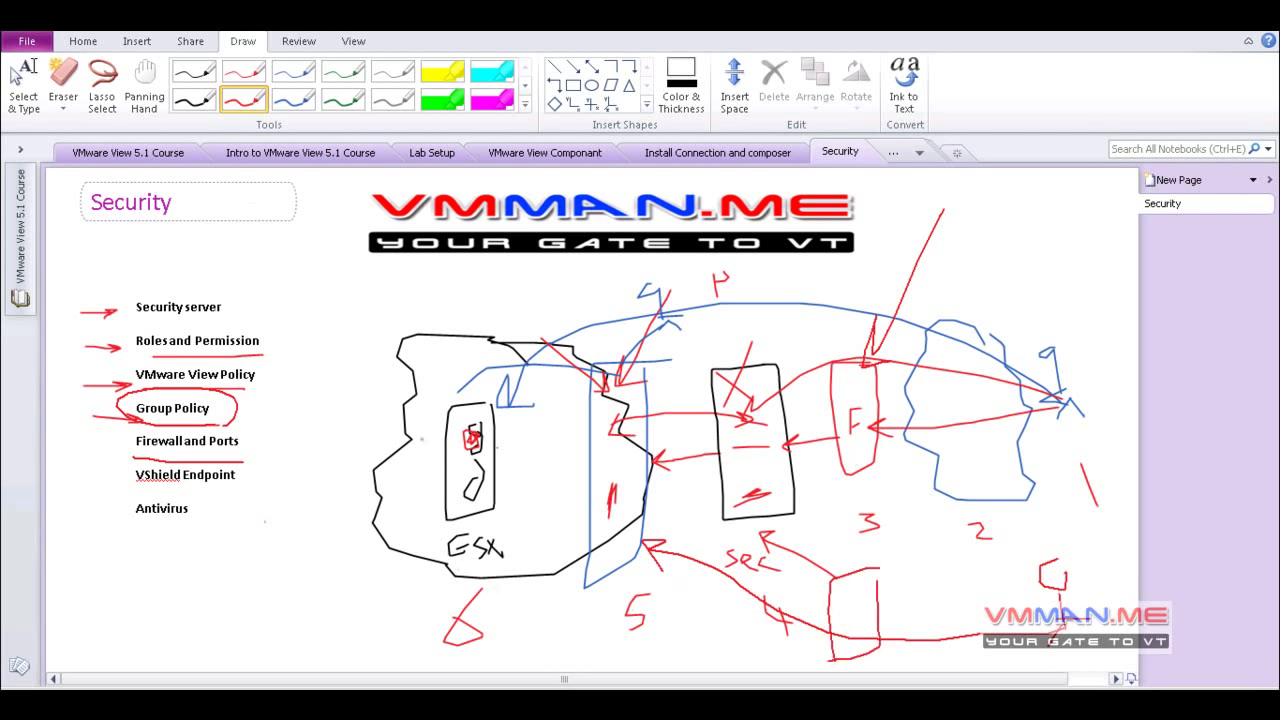
pyautogui.moveTo(336, 316)
pyautogui.mouseDown()
pyautogui.moveTo(574, 272)
pyautogui.moveTo(728, 448)
pyautogui.moveTo(672, 630)
pyautogui.moveTo(403, 382)
pyautogui.moveTo(652, 298)
pyautogui.mouseUp()
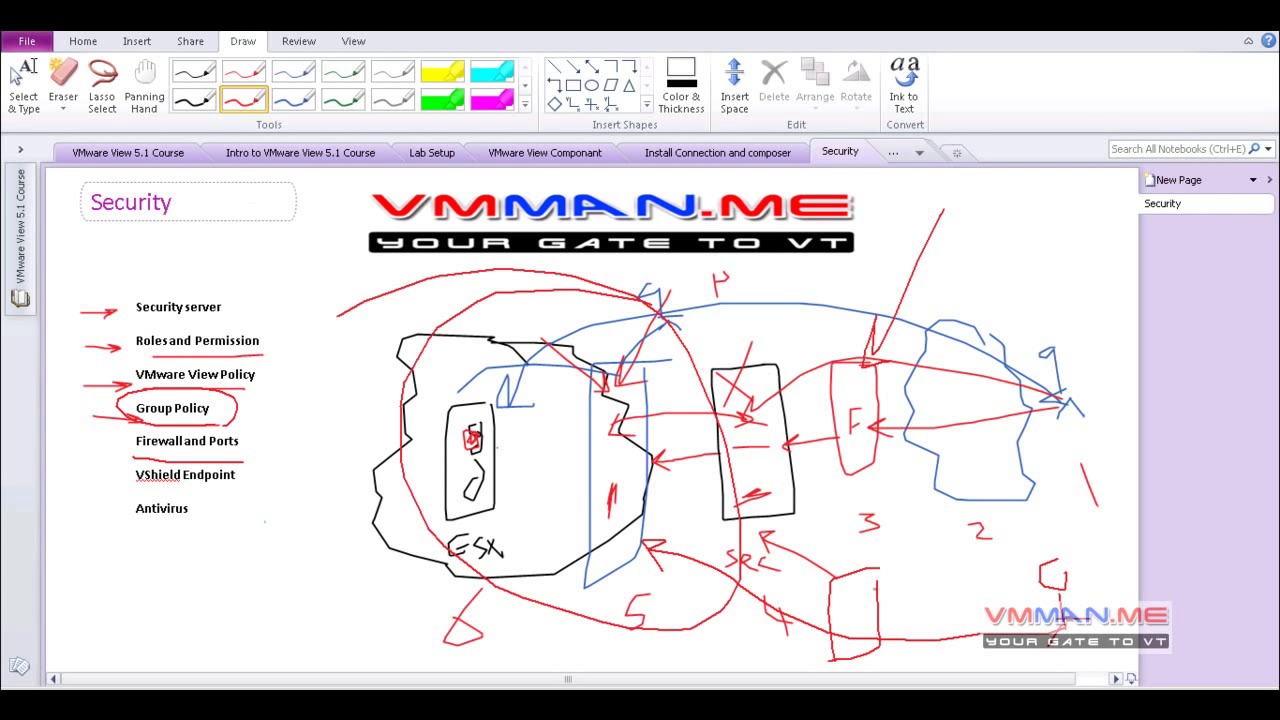
pyautogui.moveTo(879, 582); pyautogui.dragTo(878, 564)
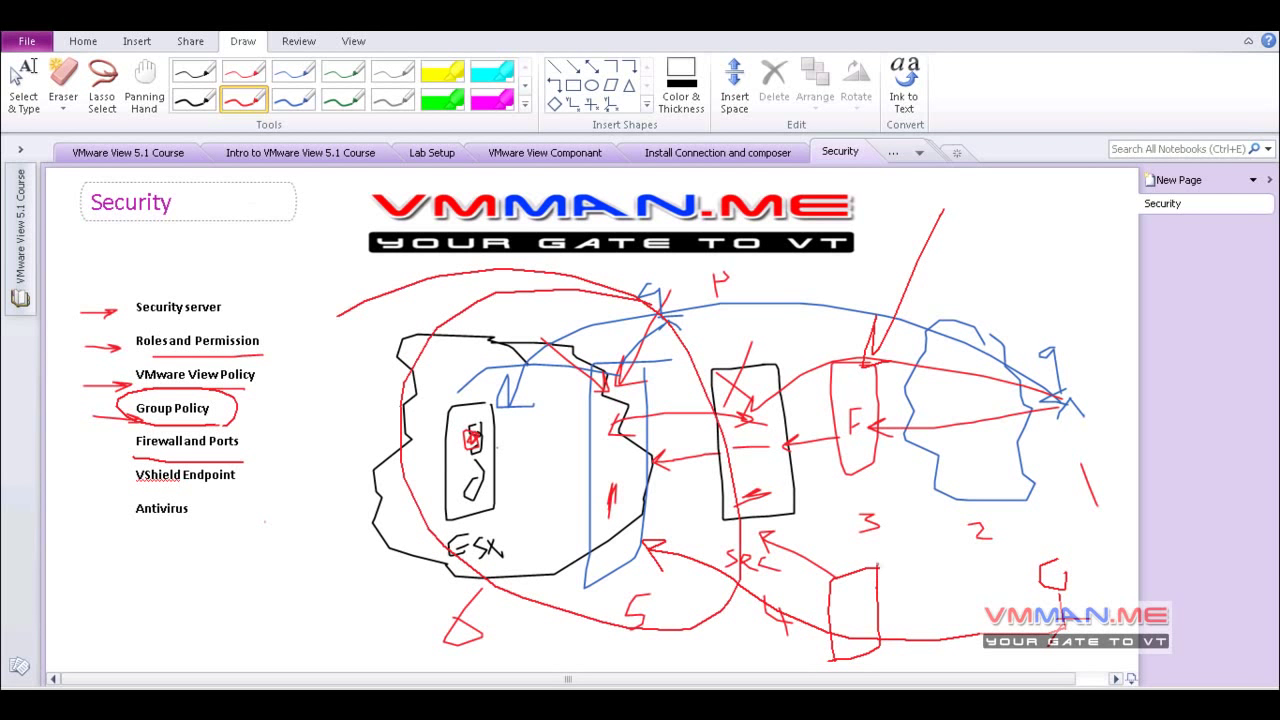